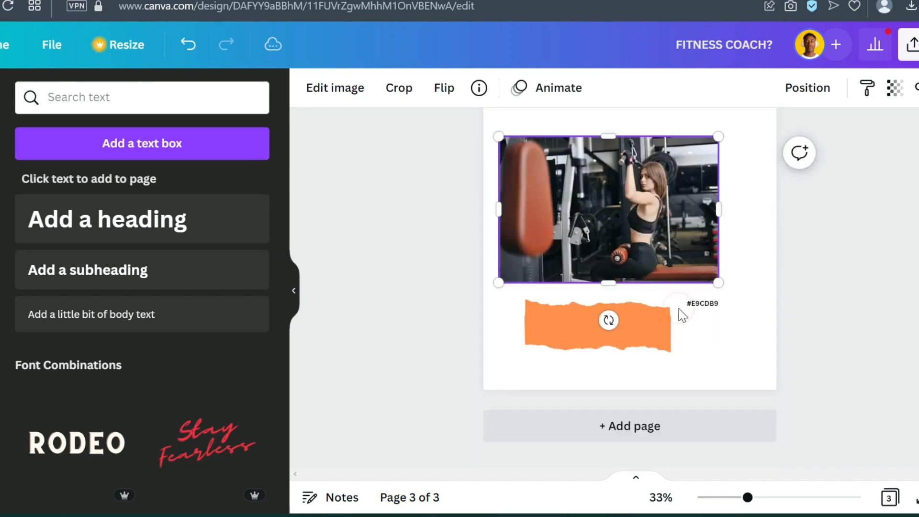
# Place the uploaded gym photo on page 1 and flip it horizontally
pyautogui.scroll(10, 778, 308)
pyautogui.click(632, 234)
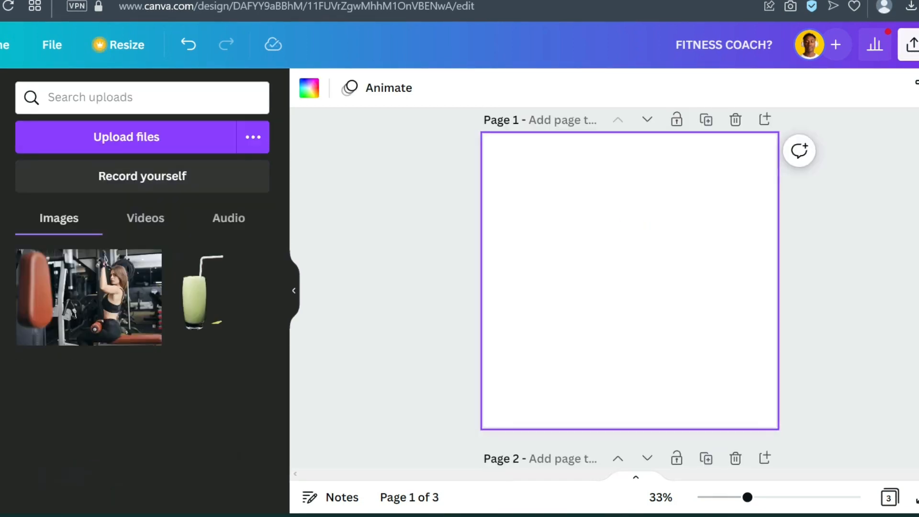
pyautogui.click(87, 313)
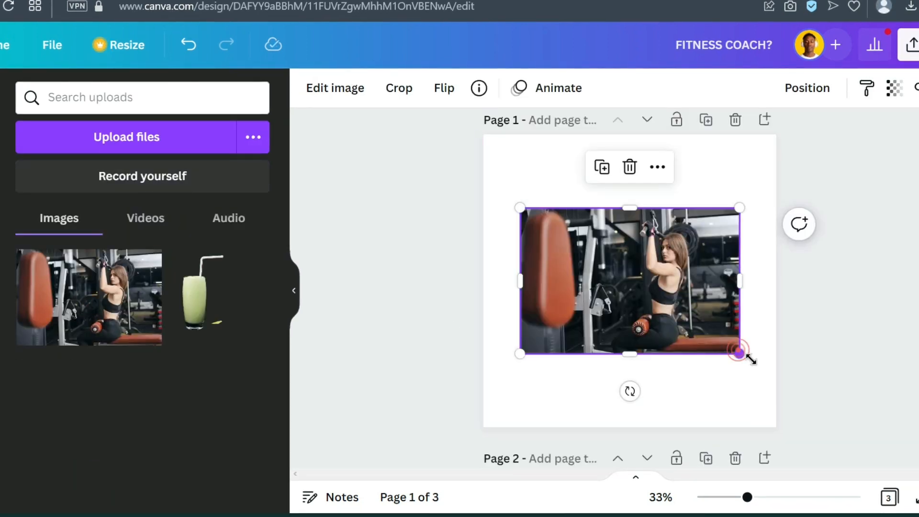
pyautogui.moveTo(740, 353)
pyautogui.mouseDown()
pyautogui.moveTo(731, 347)
pyautogui.moveTo(746, 358)
pyautogui.mouseUp()
pyautogui.click(444, 88)
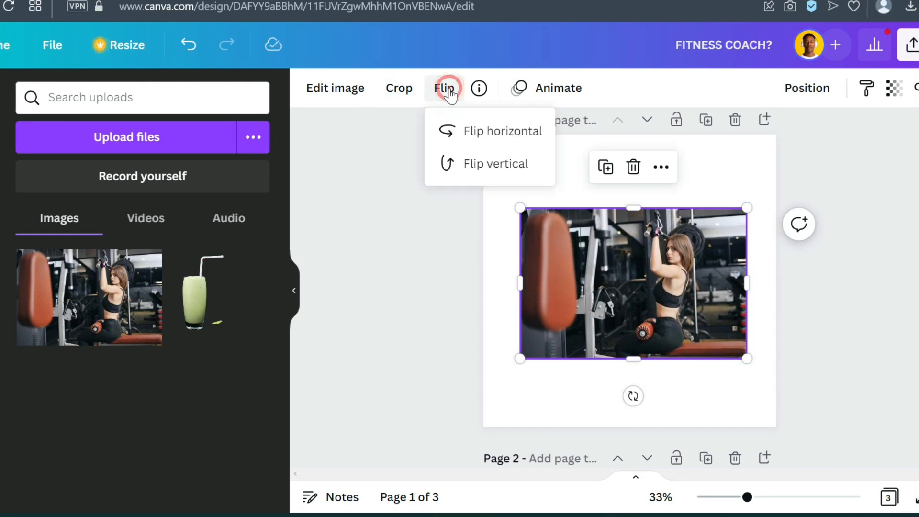
pyautogui.click(492, 134)
# Enlarge the flipped gym photo slightly beyond the page's width and centre it on page 1
pyautogui.moveTo(519, 358); pyautogui.dragTo(427, 420)
pyautogui.moveTo(543, 375); pyautogui.dragTo(631, 314)
pyautogui.moveTo(745, 497); pyautogui.dragTo(738, 496)
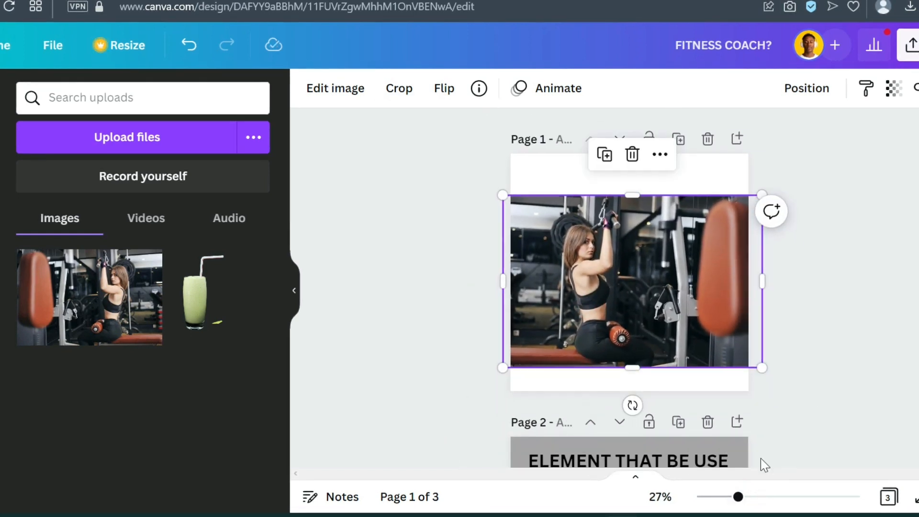
# Duplicate the flipped gym photo and enlarge the original so it fills page 1 as the background
pyautogui.click(827, 101)
pyautogui.click(733, 242)
pyautogui.click(592, 237)
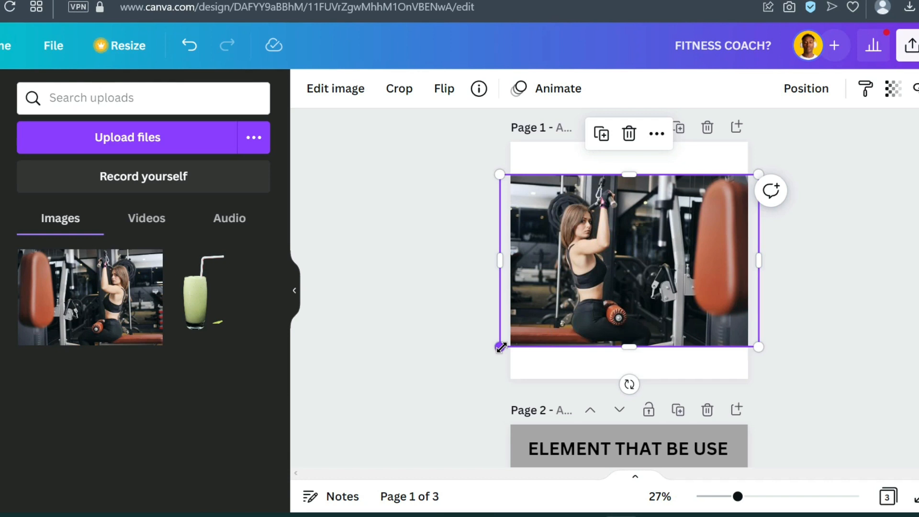
pyautogui.click(602, 135)
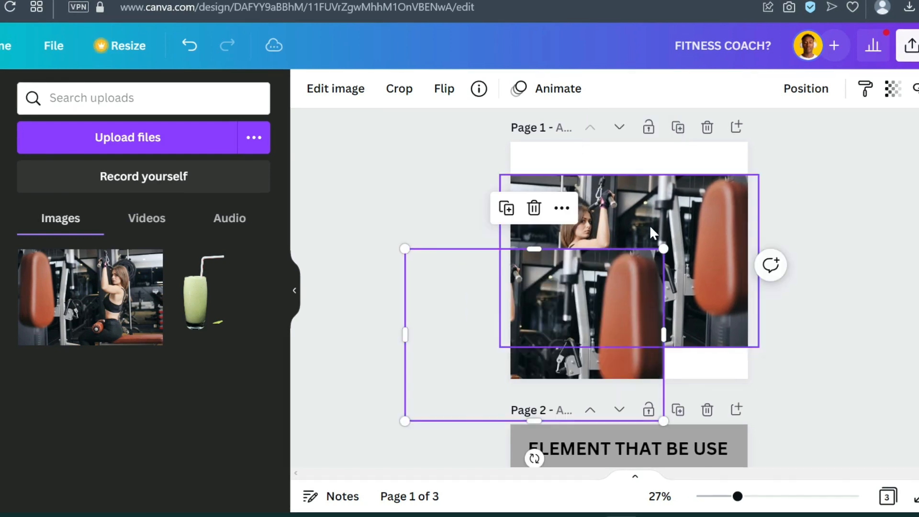
pyautogui.click(727, 320)
pyautogui.moveTo(759, 347); pyautogui.dragTo(805, 390)
pyautogui.click(806, 390)
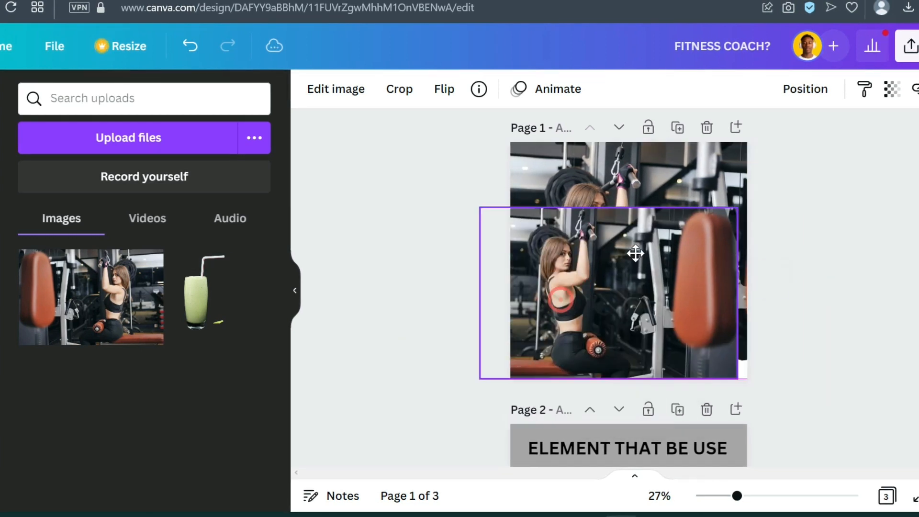
# Remove the background from the duplicate gym photo and move the cut-out woman to the left of the background figure
pyautogui.click(327, 93)
pyautogui.click(138, 236)
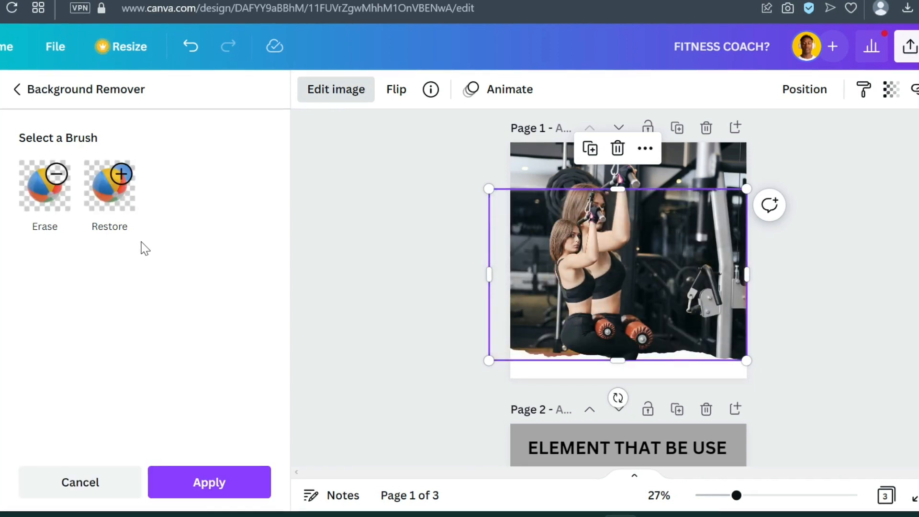
pyautogui.moveTo(641, 253); pyautogui.dragTo(618, 238)
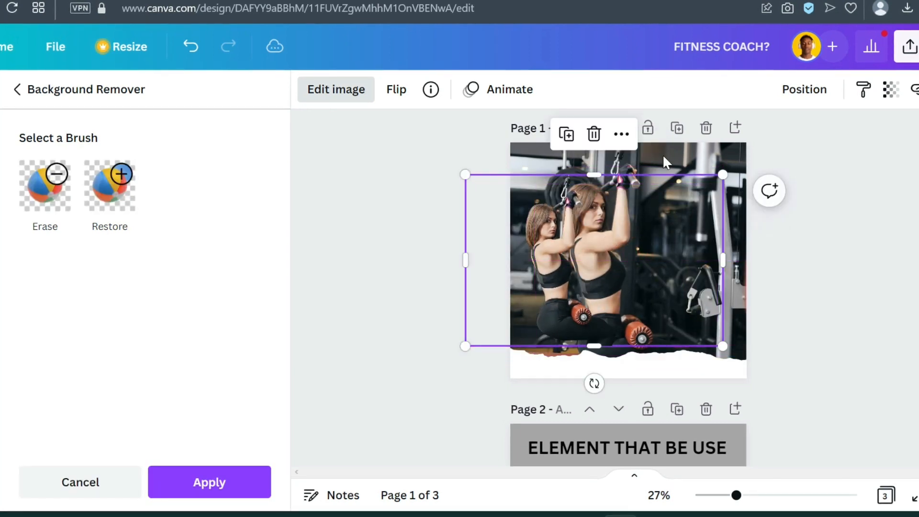
# Blur the background gym photo on page 1 with a Blur value of 21
pyautogui.click(665, 155)
pyautogui.click(363, 93)
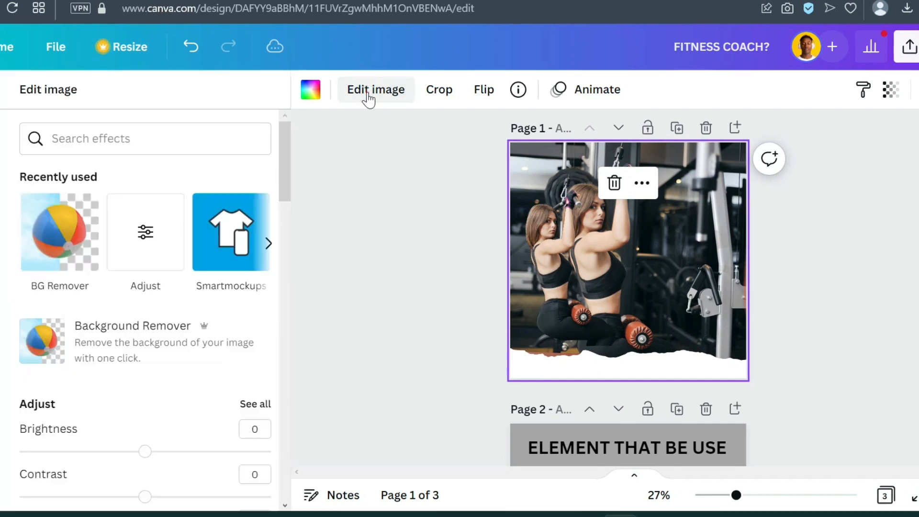
pyautogui.scroll(-3, 126, 327)
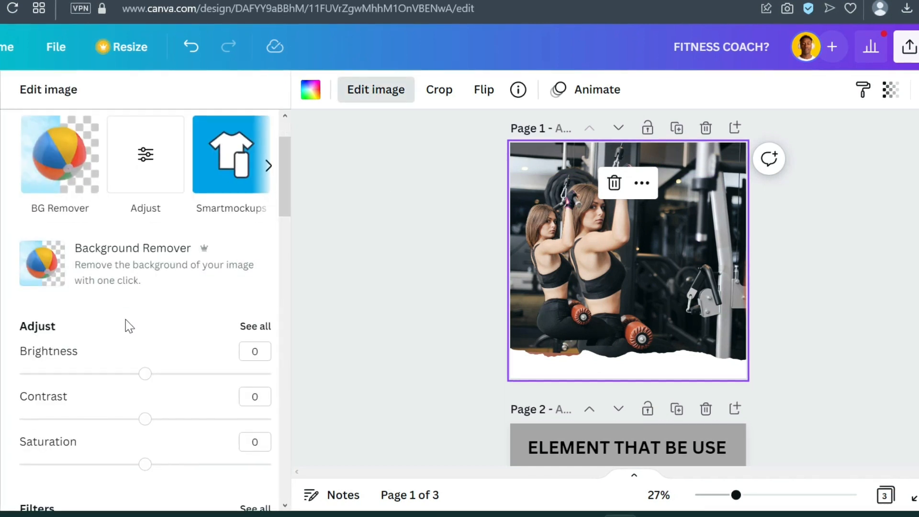
pyautogui.scroll(-5, 125, 320)
pyautogui.click(125, 324)
pyautogui.scroll(3, 127, 327)
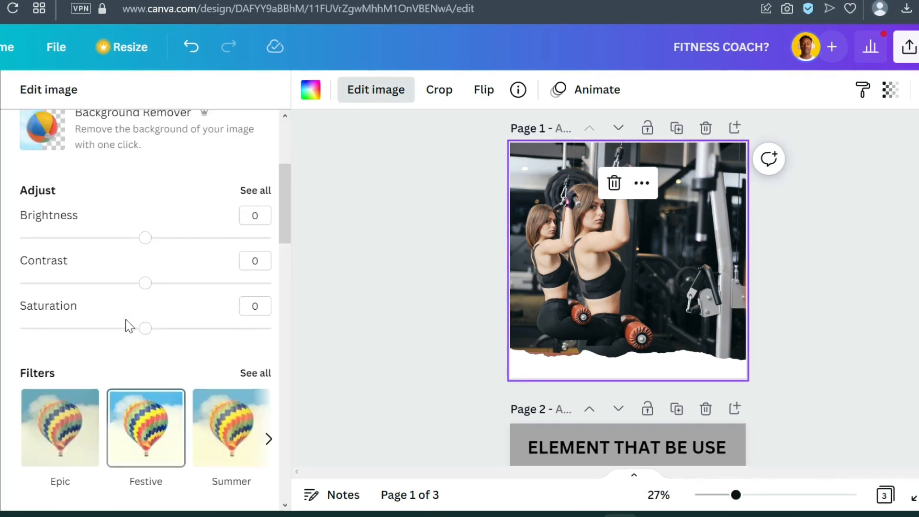
pyautogui.click(254, 197)
pyautogui.moveTo(145, 342); pyautogui.dragTo(161, 343)
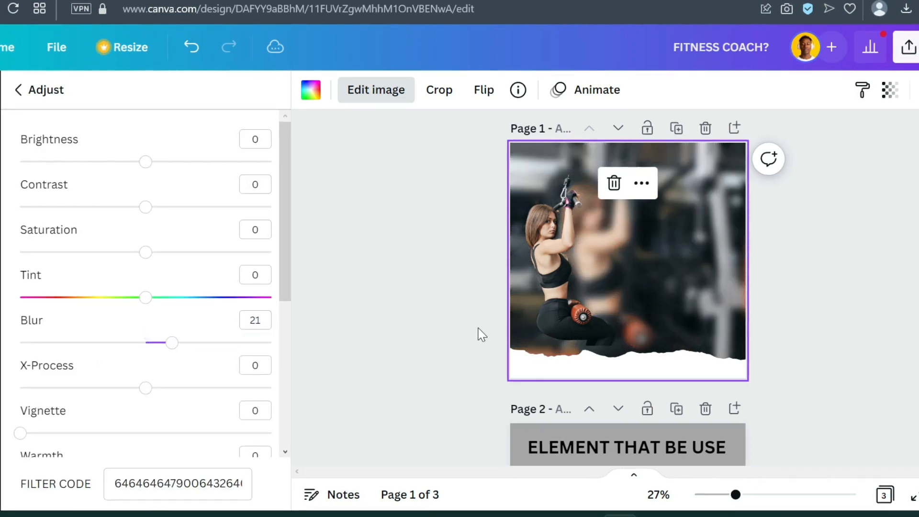
# Delete the white torn-paper strip along the page's lower edge and enlarge the cut-out woman's image to about 1,576 by 1,049
pyautogui.click(699, 373)
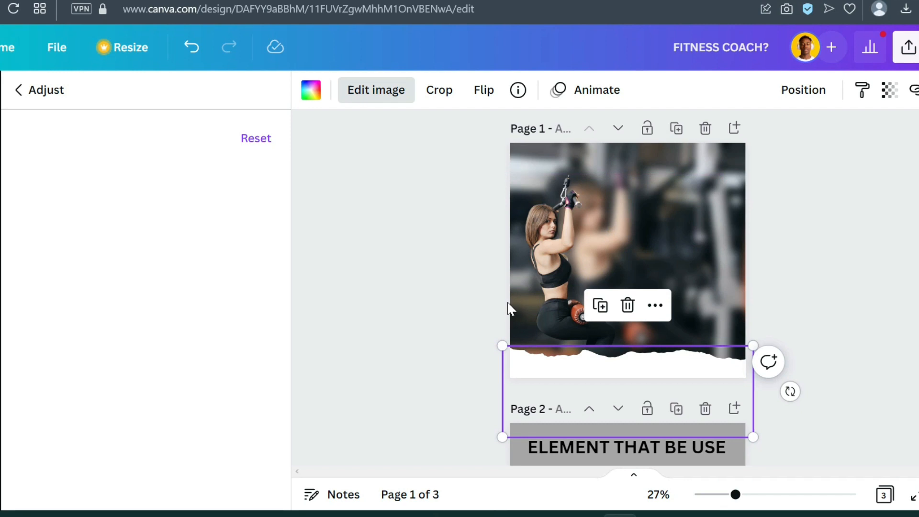
pyautogui.press('Delete')
pyautogui.click(572, 318)
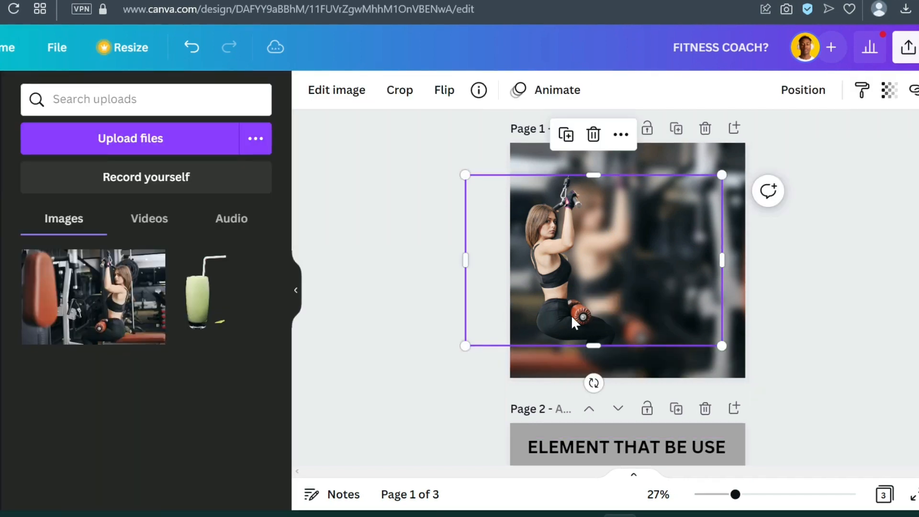
pyautogui.moveTo(465, 345); pyautogui.dragTo(412, 403)
pyautogui.moveTo(542, 322); pyautogui.dragTo(580, 289)
pyautogui.scroll(1, 792, 338)
pyautogui.moveTo(756, 368); pyautogui.dragTo(780, 381)
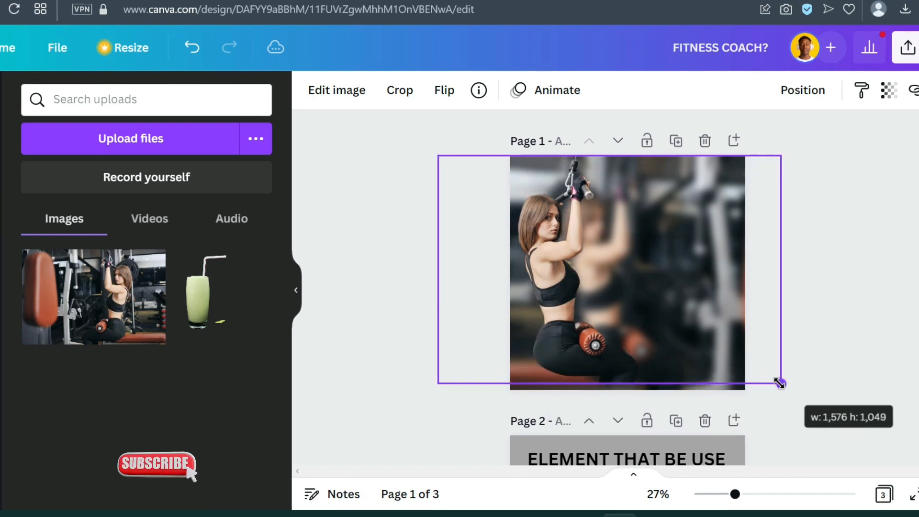
# Move the orange torn-paper strip from page 3 to page 1
pyautogui.scroll(-4, 861, 375)
pyautogui.scroll(-6, 860, 369)
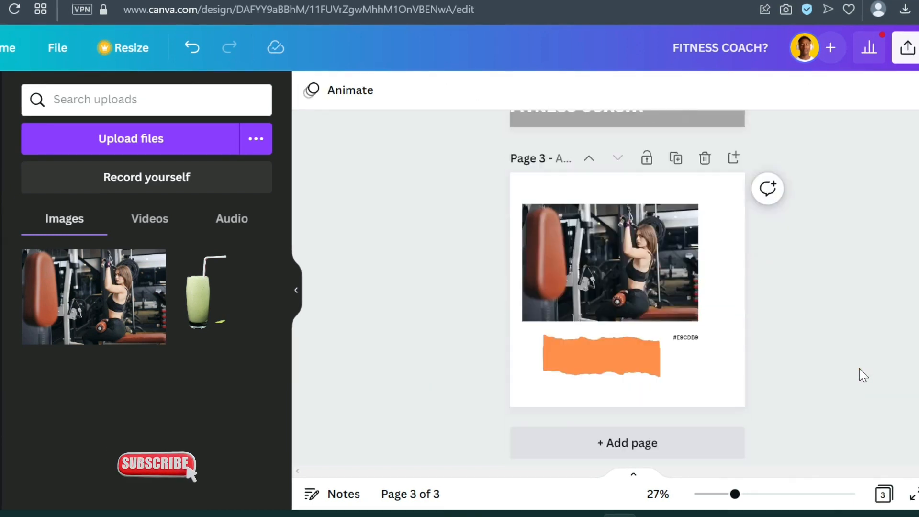
pyautogui.click(620, 335)
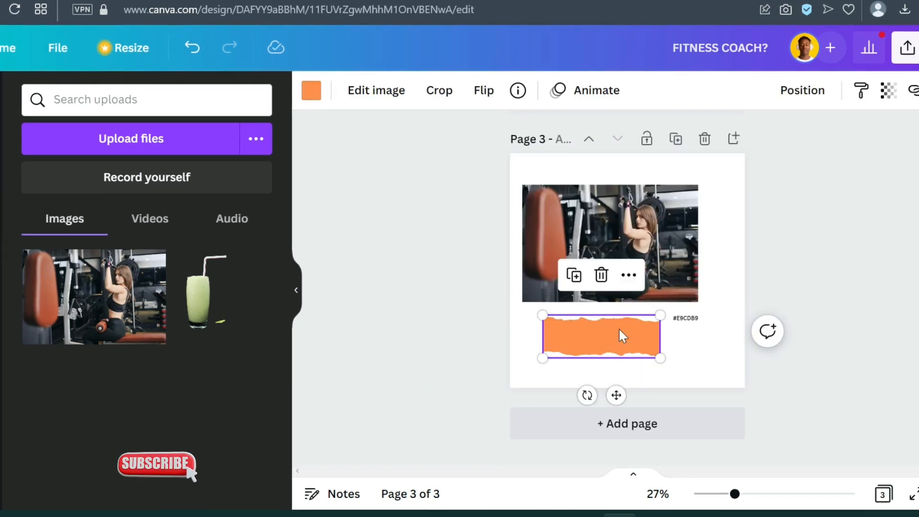
pyautogui.hotkey('ctrl', 'x')
pyautogui.scroll(10, 619, 335)
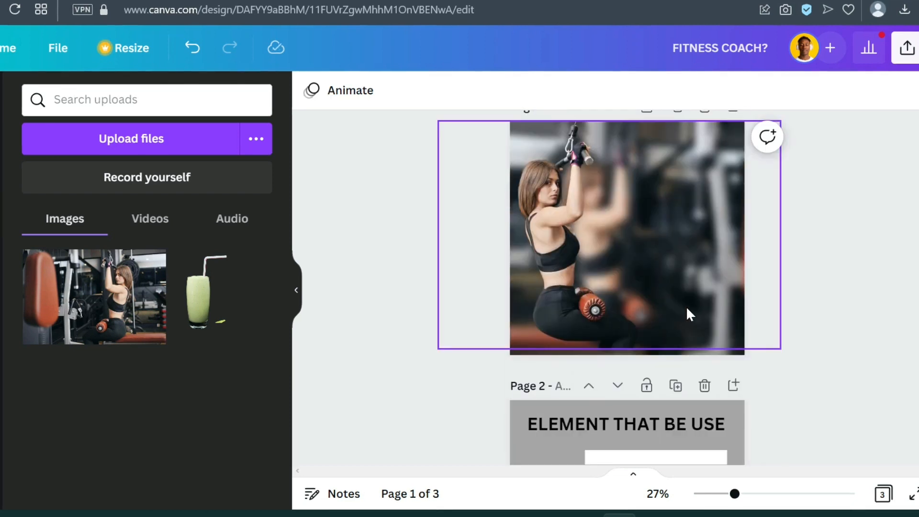
pyautogui.hotkey('ctrl', 'v')
# Enlarge the orange torn strip to span page 1's lower edge, with a slightly offset duplicate on top
pyautogui.moveTo(616, 305); pyautogui.dragTo(646, 305)
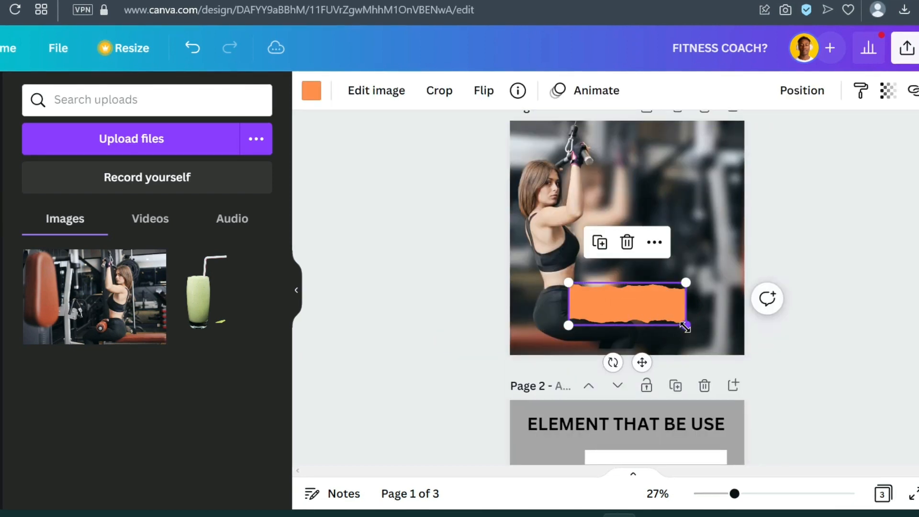
pyautogui.moveTo(689, 325); pyautogui.dragTo(747, 350)
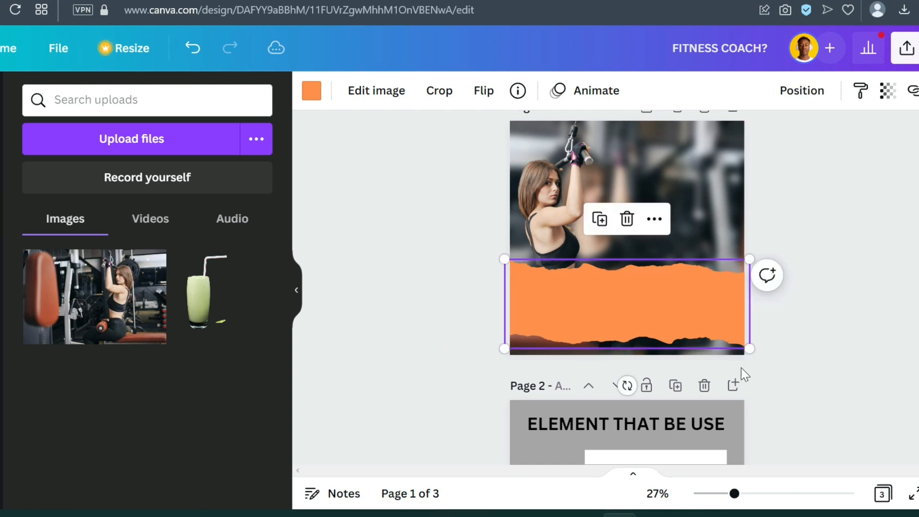
pyautogui.moveTo(666, 314); pyautogui.dragTo(669, 360)
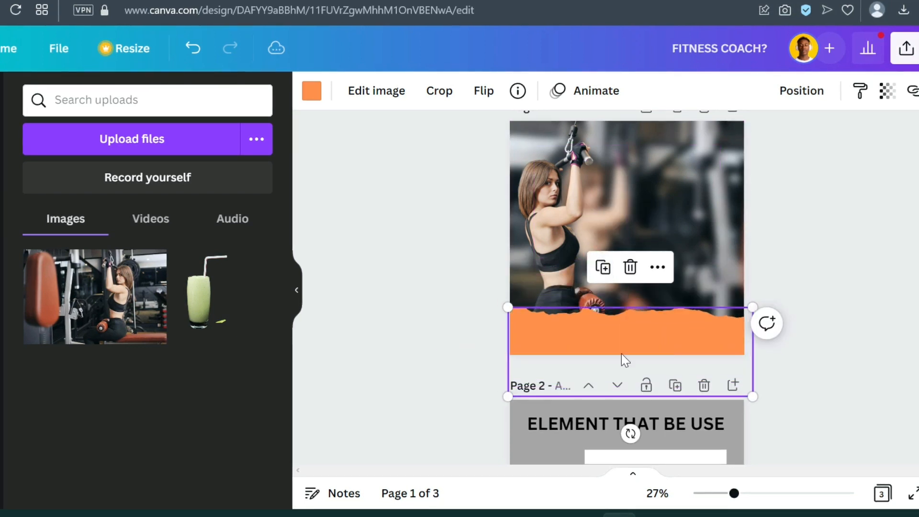
# Recolour the front torn strip with the beige photo colour from the cut-out woman's image
pyautogui.click(310, 94)
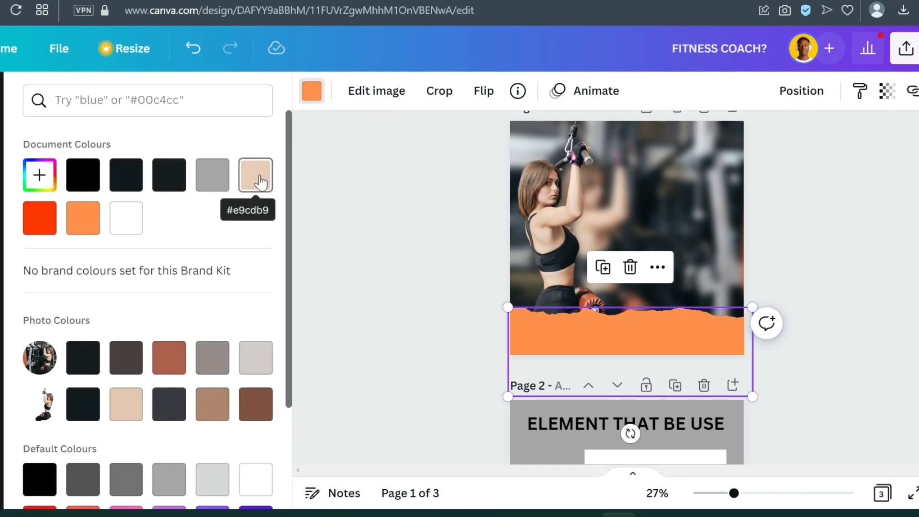
pyautogui.click(126, 406)
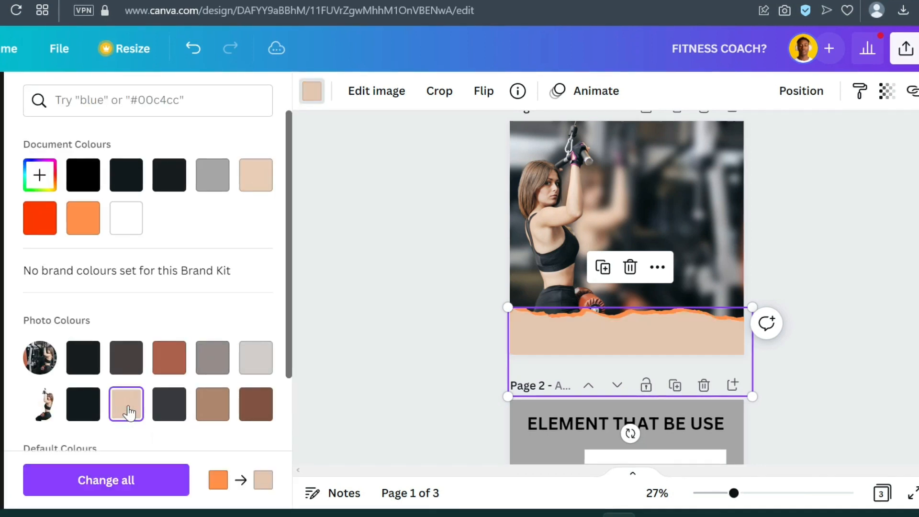
pyautogui.click(770, 368)
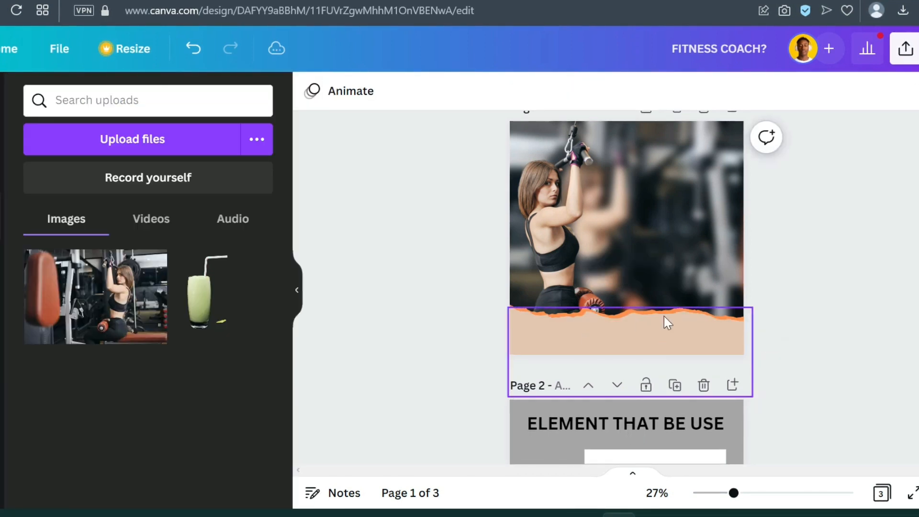
# Recolour the orange torn strip behind the beige one white
pyautogui.click(626, 312)
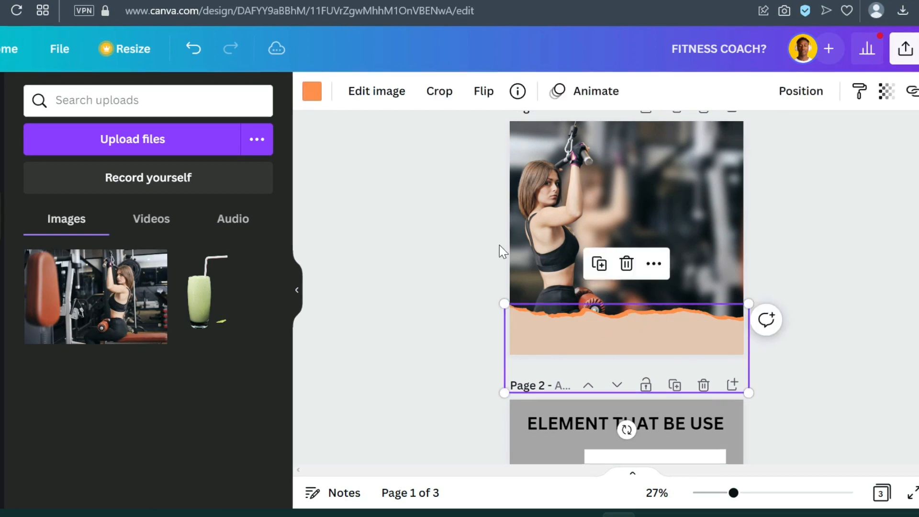
pyautogui.click(314, 96)
pyautogui.click(170, 219)
pyautogui.click(844, 360)
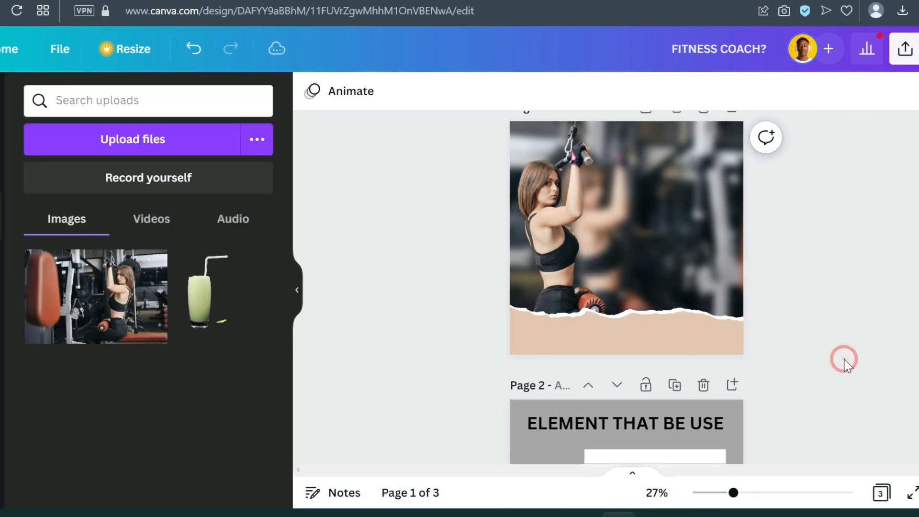
# Nudge the beige torn strip down until a thin white edge of the strip behind it shows
pyautogui.click(730, 357)
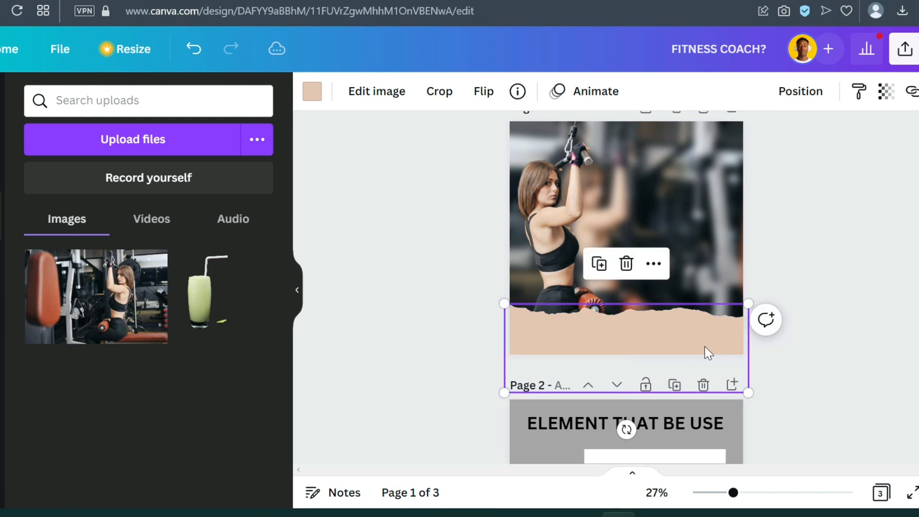
pyautogui.press('Down')
pyautogui.press('Down')
pyautogui.press('Down')
pyautogui.press('Down')
pyautogui.press('Down')
pyautogui.press('Down')
pyautogui.press('Down')
pyautogui.press('Down')
pyautogui.press('Down')
pyautogui.press('Down')
pyautogui.press('Down')
pyautogui.press('Down')
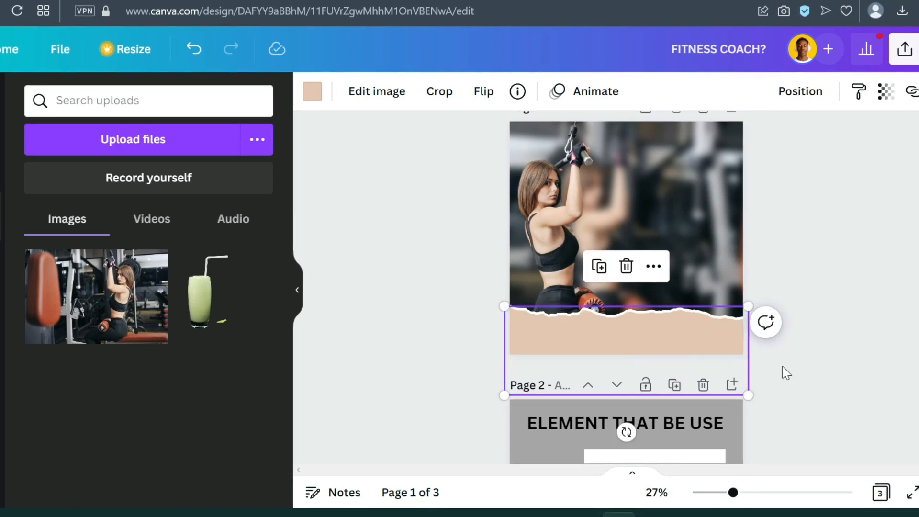
pyautogui.click(783, 367)
# Group the beige and white torn strips and lower the group slightly on page 1
pyautogui.keyDown('shift'); pyautogui.click(668, 362); pyautogui.keyUp('shift')
pyautogui.click(680, 362)
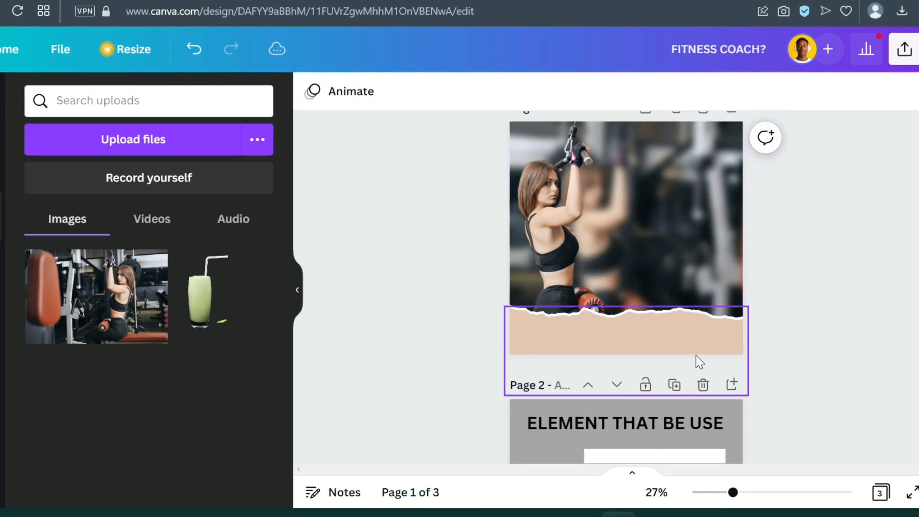
pyautogui.click(644, 316)
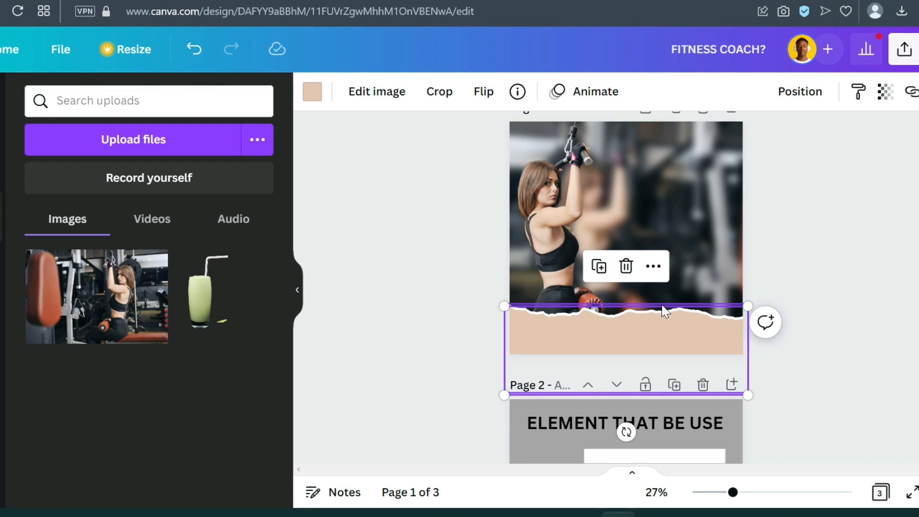
pyautogui.keyDown('shift'); pyautogui.click(664, 311); pyautogui.keyUp('shift')
pyautogui.click(766, 91)
pyautogui.click(670, 337)
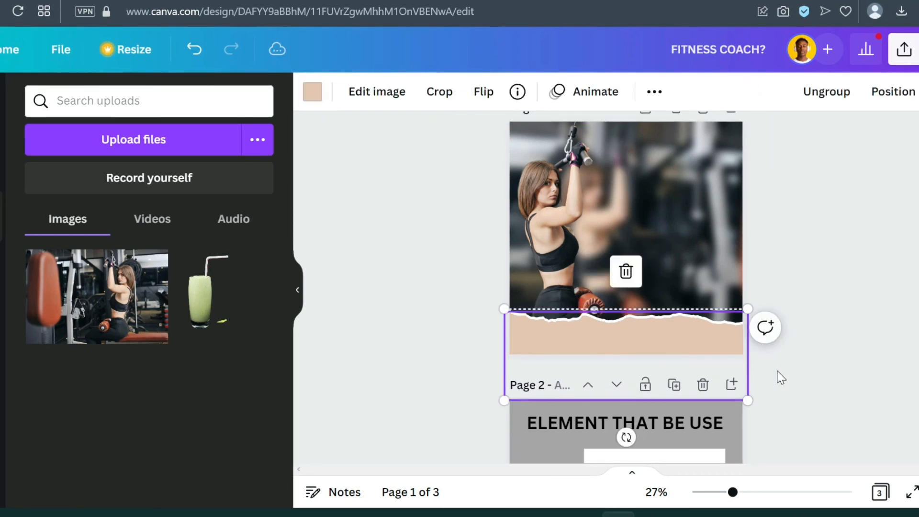
pyautogui.click(779, 376)
# Move the "Are you a FITNESS COACH?" heading from page 2 to the upper right of the photo on page 1
pyautogui.scroll(-10, 779, 376)
pyautogui.scroll(6, 779, 375)
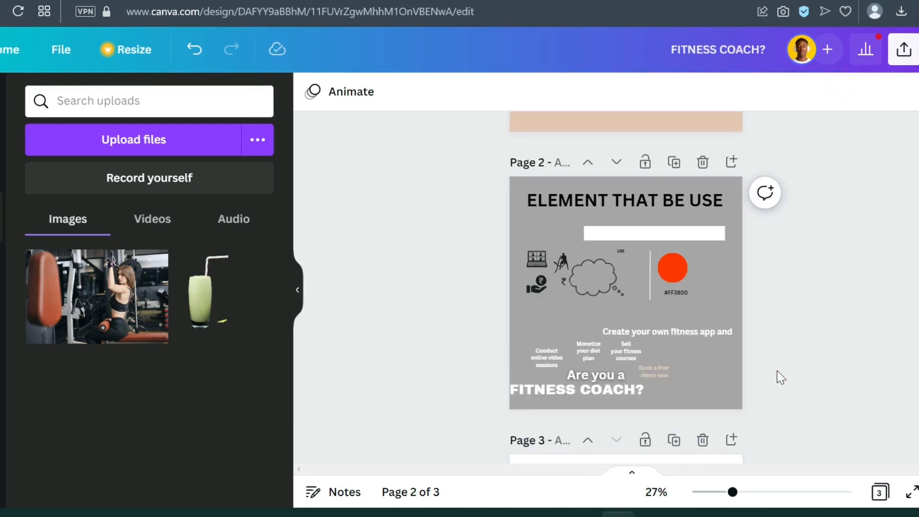
pyautogui.scroll(2, 777, 370)
pyautogui.click(593, 437)
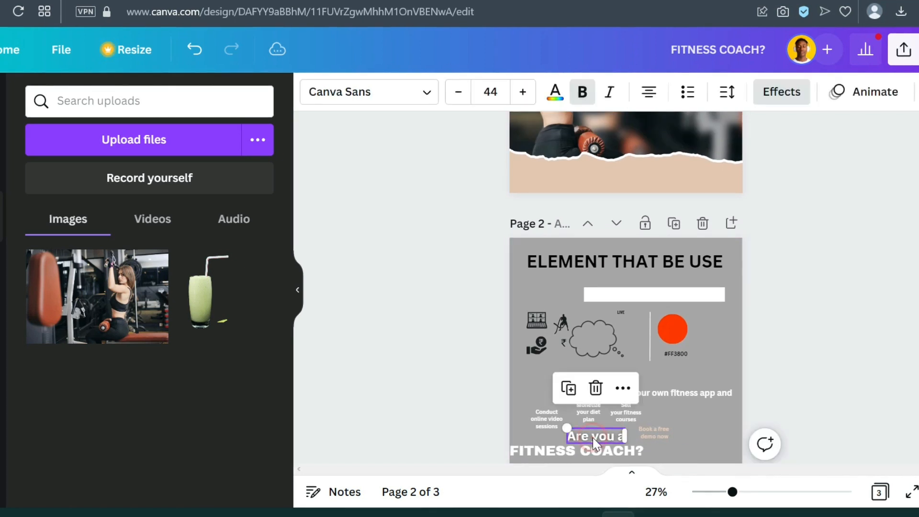
pyautogui.click(592, 448)
pyautogui.keyDown('shift'); pyautogui.click(594, 450); pyautogui.keyUp('shift')
pyautogui.keyDown('shift'); pyautogui.click(597, 450); pyautogui.keyUp('shift')
pyautogui.keyDown('shift'); pyautogui.click(590, 433); pyautogui.keyUp('shift')
pyautogui.hotkey('ctrl', 'x')
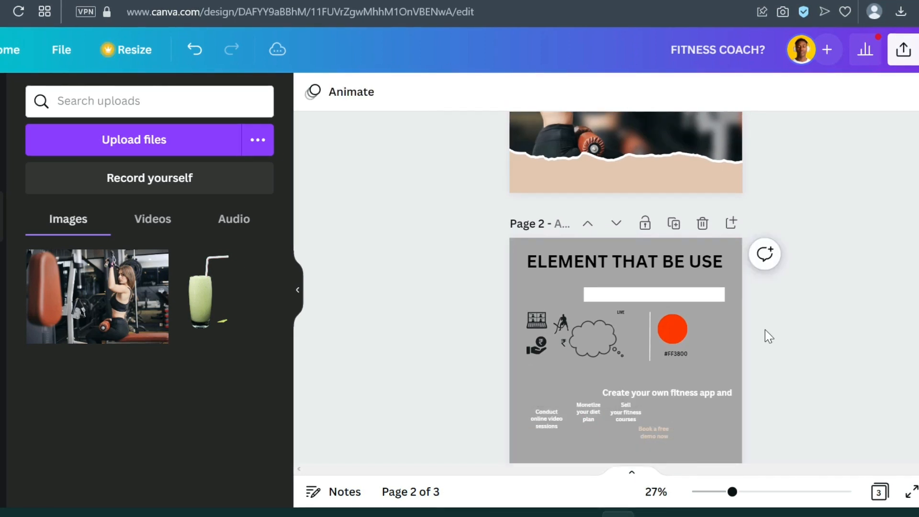
pyautogui.scroll(6, 684, 191)
pyautogui.hotkey('ctrl', 'v')
pyautogui.moveTo(601, 376); pyautogui.dragTo(696, 193)
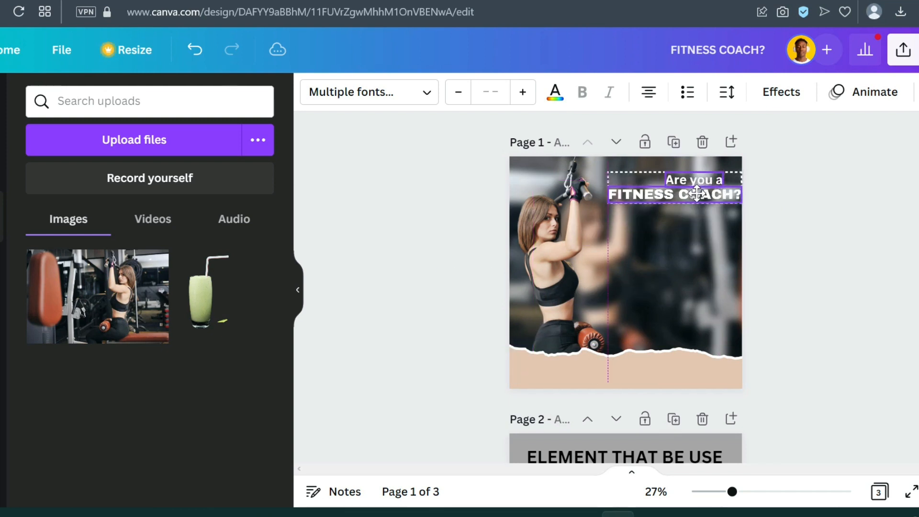
pyautogui.click(781, 248)
# Move the thin vertical line from page 2 to page 1 below the heading and place a second line parallel to it
pyautogui.scroll(-10, 783, 248)
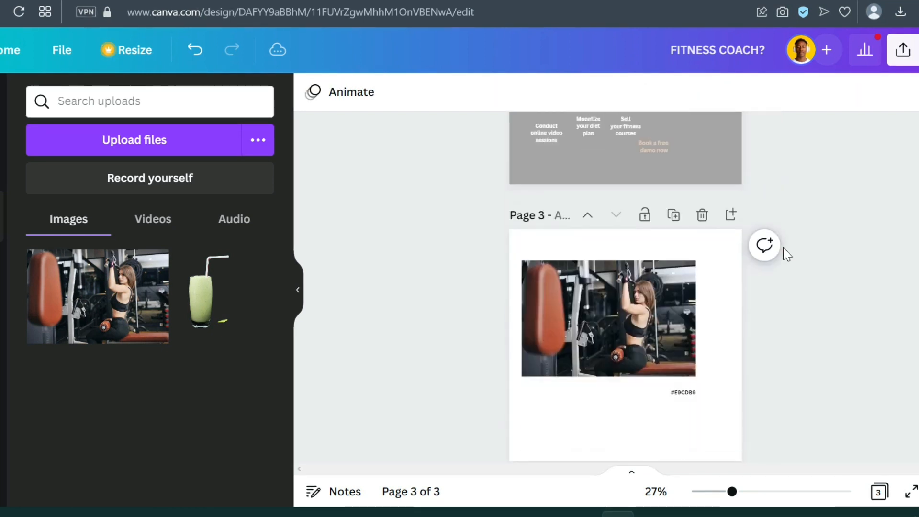
pyautogui.scroll(4, 783, 247)
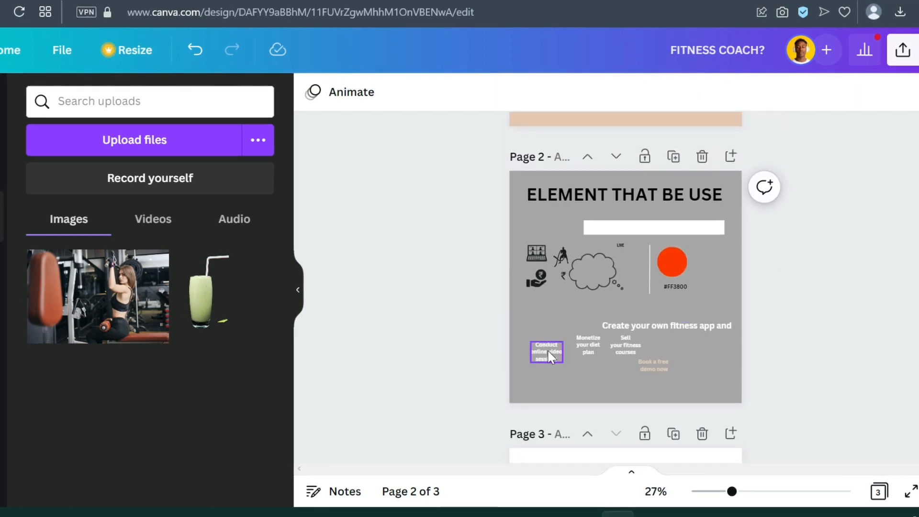
pyautogui.click(650, 276)
pyautogui.scroll(4, 771, 259)
pyautogui.click(654, 233)
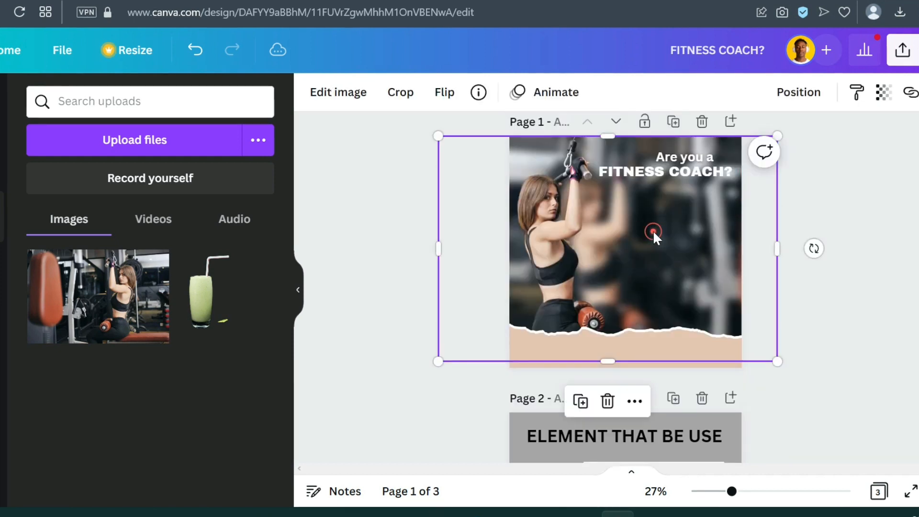
pyautogui.click(653, 232)
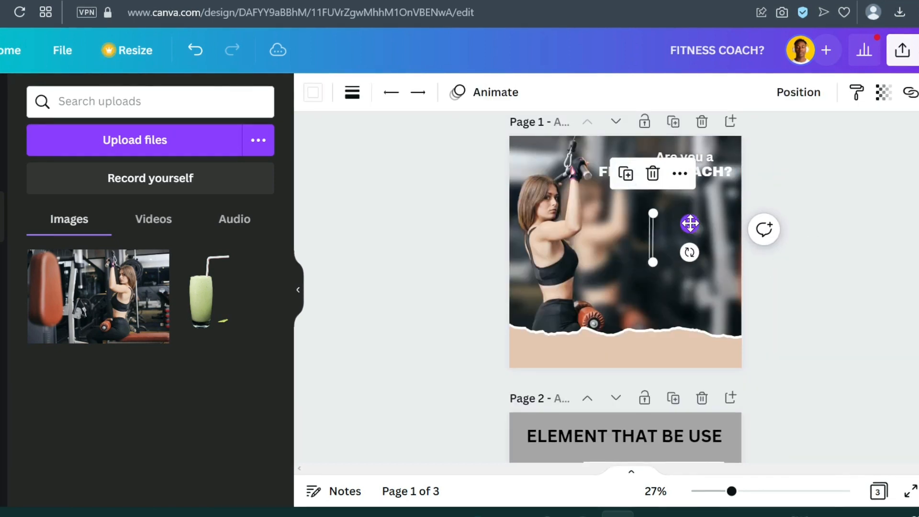
pyautogui.moveTo(689, 223); pyautogui.dragTo(721, 223)
# Move the orange circle from page 2 to page 1, placing it to the left of the two vertical lines
pyautogui.scroll(-5, 800, 257)
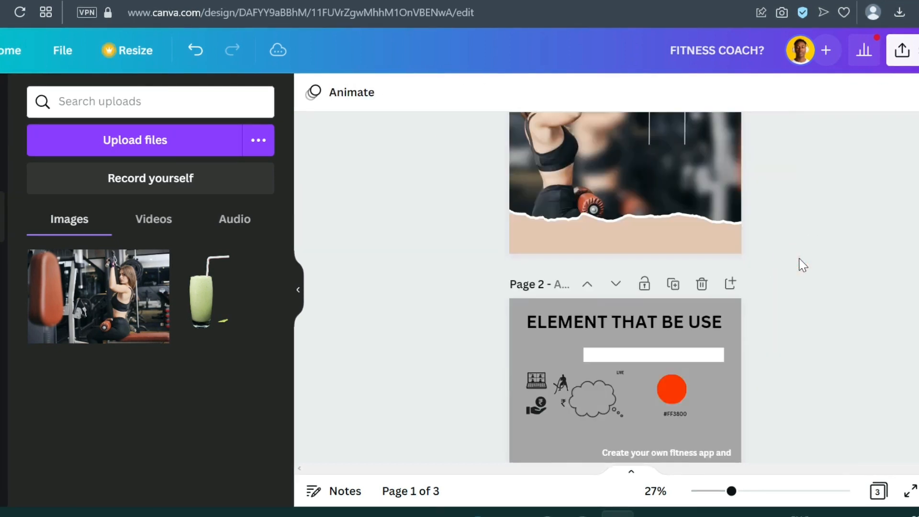
pyautogui.click(671, 225)
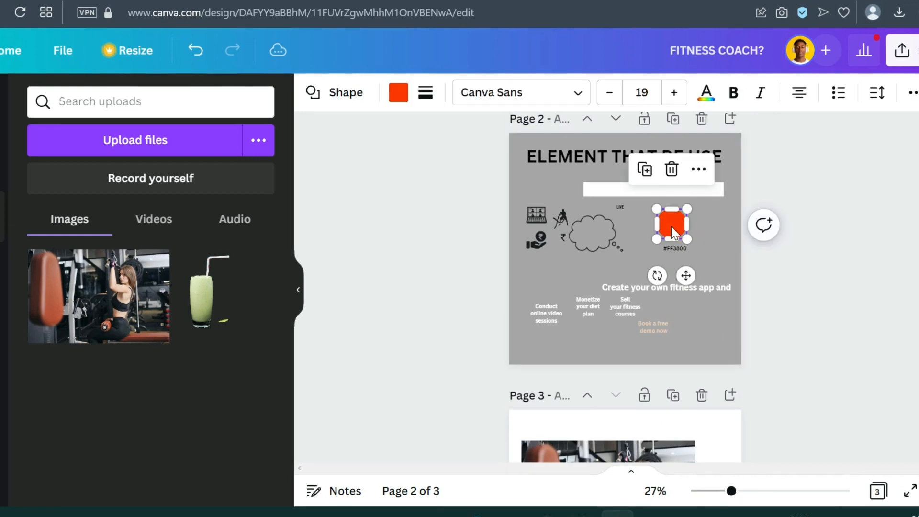
pyautogui.click(708, 222)
pyautogui.scroll(5, 771, 220)
pyautogui.hotkey('ctrl', 'v')
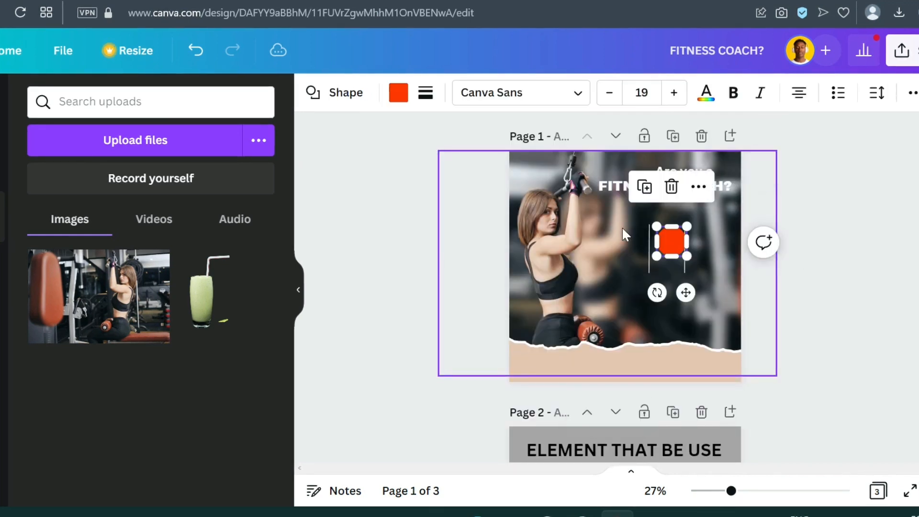
pyautogui.moveTo(675, 246); pyautogui.dragTo(615, 240)
# Duplicate the orange circle so one sits between the vertical lines and another to the right of them
pyautogui.click(671, 241)
pyautogui.click(643, 186)
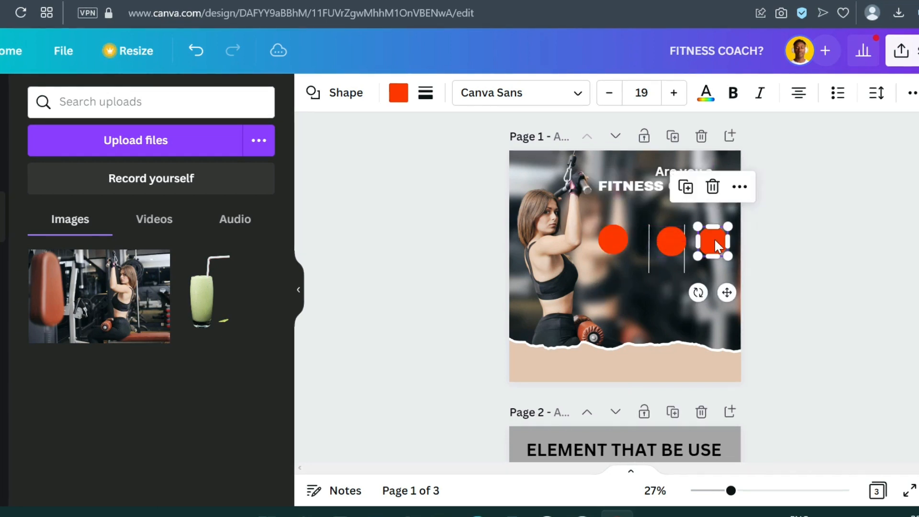
pyautogui.moveTo(717, 247); pyautogui.dragTo(671, 245)
pyautogui.click(761, 269)
# Move the "Conduct online video sessions" text from page 2 to page 1, below the right orange circle
pyautogui.scroll(-5, 761, 269)
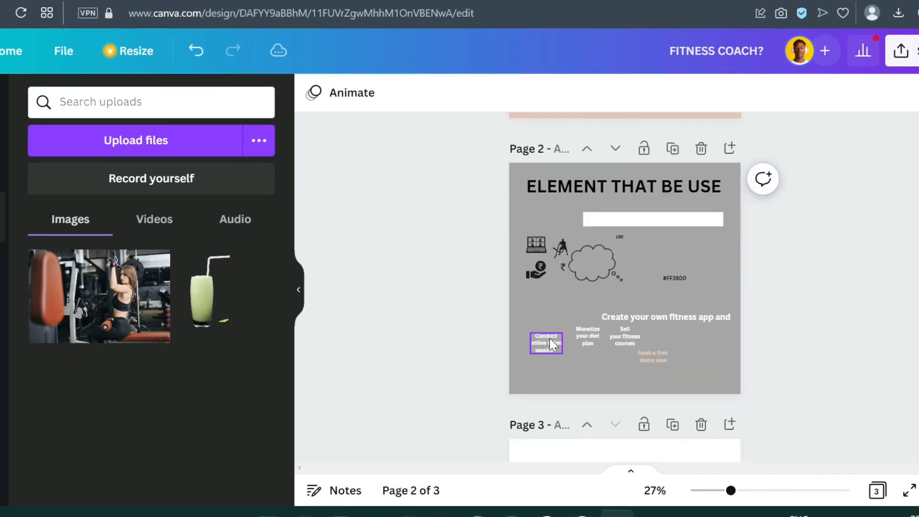
pyautogui.click(551, 341)
pyautogui.hotkey('ctrl', 'x')
pyautogui.scroll(5, 742, 266)
pyautogui.click(663, 204)
pyautogui.hotkey('ctrl', 'v')
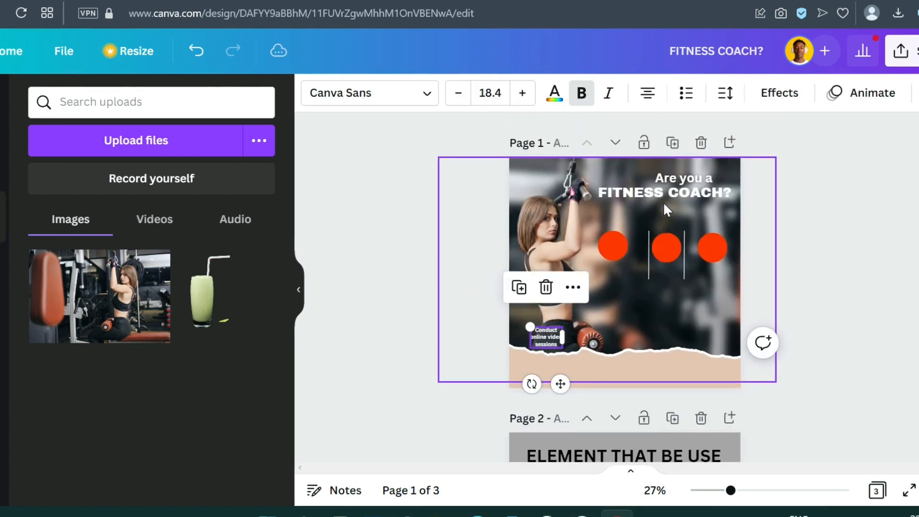
pyautogui.moveTo(544, 340); pyautogui.dragTo(710, 290)
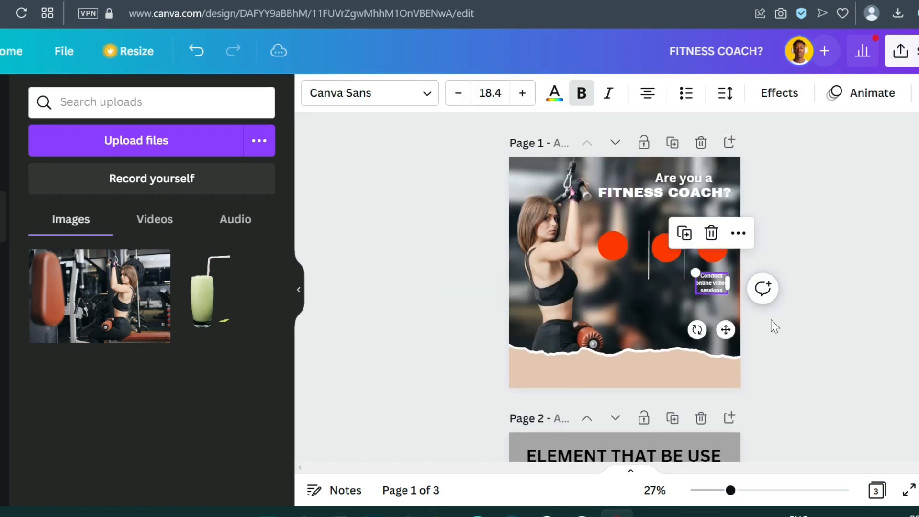
# Move the laptop video-call icon from page 2 onto the right orange circle on page 1
pyautogui.scroll(-4, 771, 323)
pyautogui.click(535, 309)
pyautogui.hotkey('ctrl', 'x')
pyautogui.scroll(4, 769, 269)
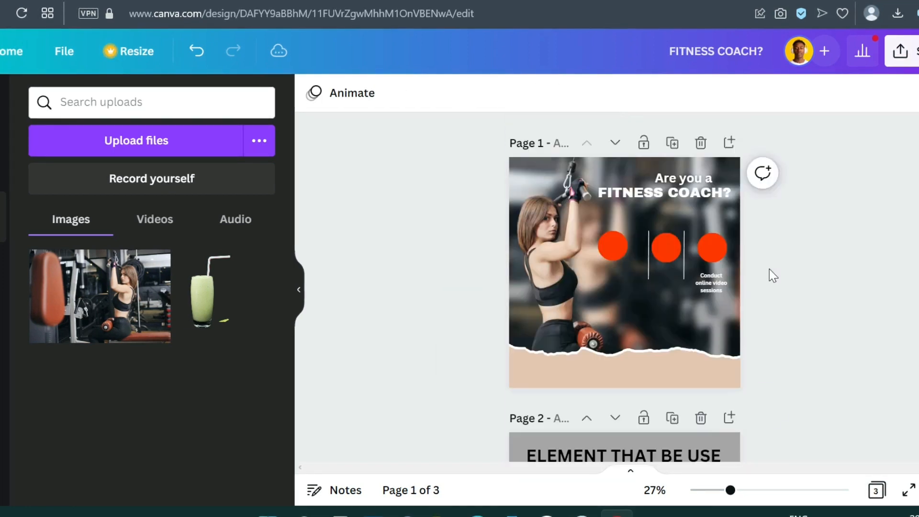
pyautogui.click(712, 246)
pyautogui.hotkey('ctrl', 'v')
pyautogui.moveTo(536, 238); pyautogui.dragTo(713, 246)
# Move the "LIVE" label from page 2 into the right orange circle, just below the laptop icon
pyautogui.scroll(-4, 794, 290)
pyautogui.scroll(-1, 794, 290)
pyautogui.click(620, 196)
pyautogui.hotkey('ctrl', 'x')
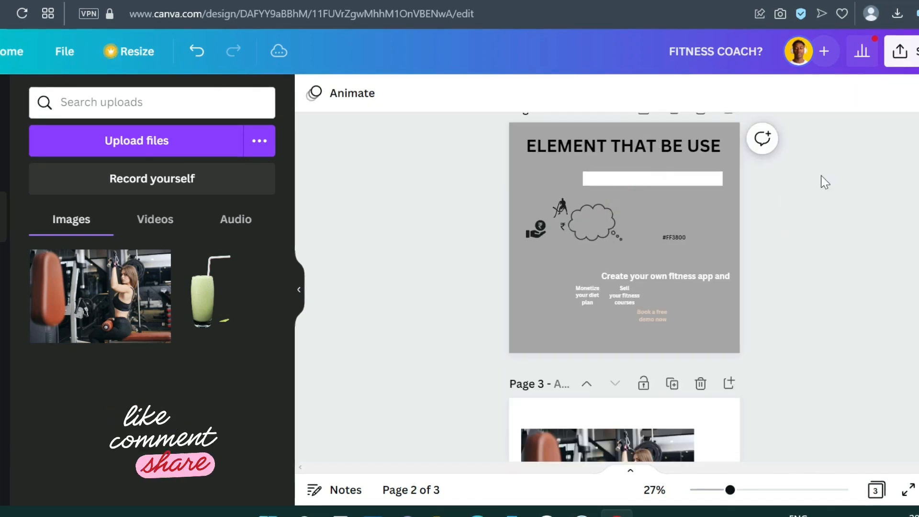
pyautogui.scroll(4, 820, 180)
pyautogui.hotkey('ctrl', 'v')
pyautogui.moveTo(621, 182); pyautogui.dragTo(711, 209)
pyautogui.click(780, 255)
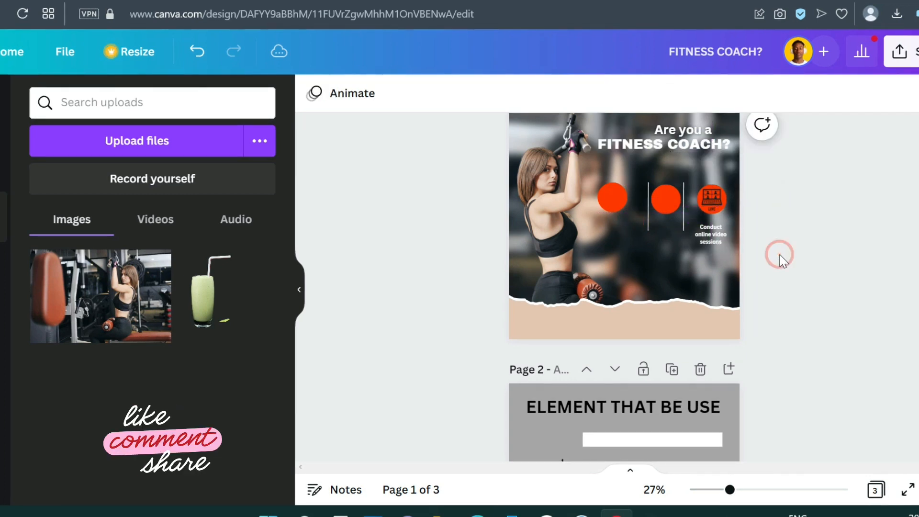
# Move the hand-holding-rupee icon from page 2 onto the middle orange circle on page 1
pyautogui.scroll(-5, 780, 261)
pyautogui.scroll(3, 780, 260)
pyautogui.click(535, 303)
pyautogui.hotkey('ctrl', 'x')
pyautogui.scroll(5, 772, 266)
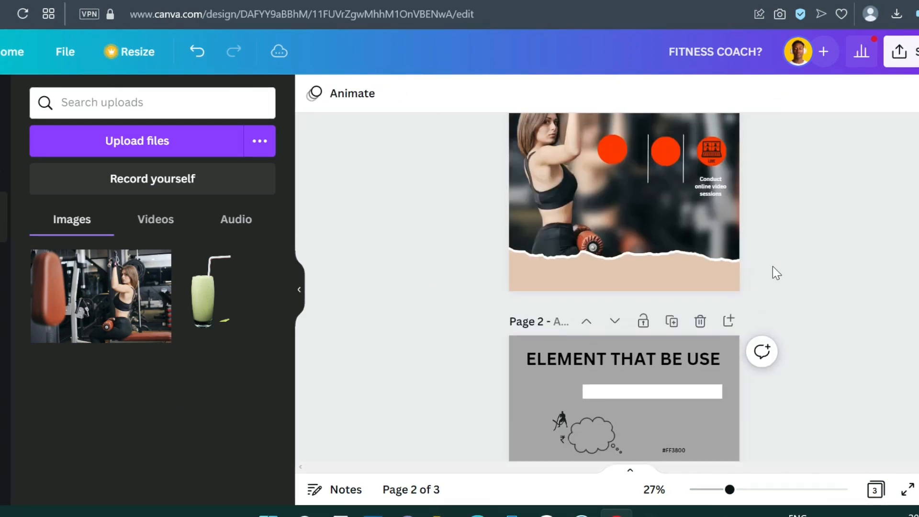
pyautogui.hotkey('ctrl', 'v')
pyautogui.moveTo(625, 299); pyautogui.dragTo(679, 294)
# Move the exercising-figure icon from page 2 onto the left orange circle on page 1
pyautogui.scroll(-5, 766, 311)
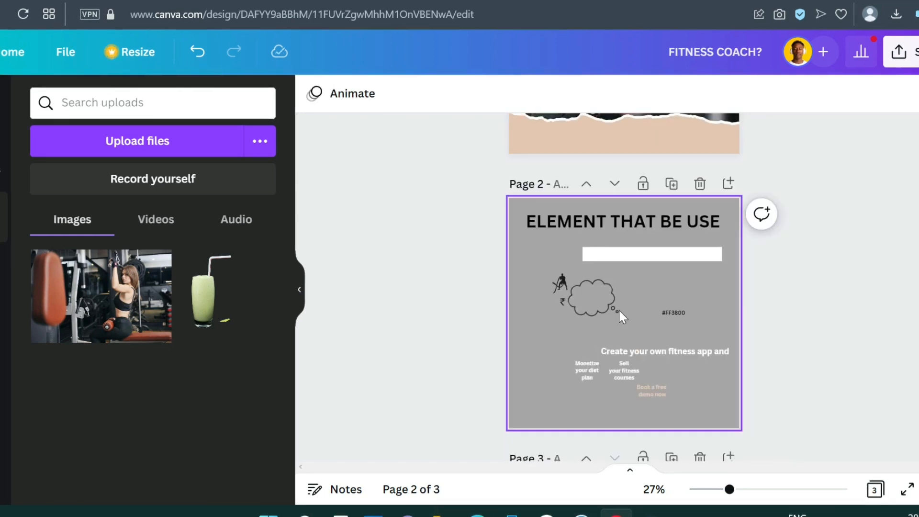
pyautogui.click(563, 285)
pyautogui.hotkey('ctrl', 'x')
pyautogui.scroll(5, 755, 281)
pyautogui.click(612, 246)
pyautogui.hotkey('ctrl', 'v')
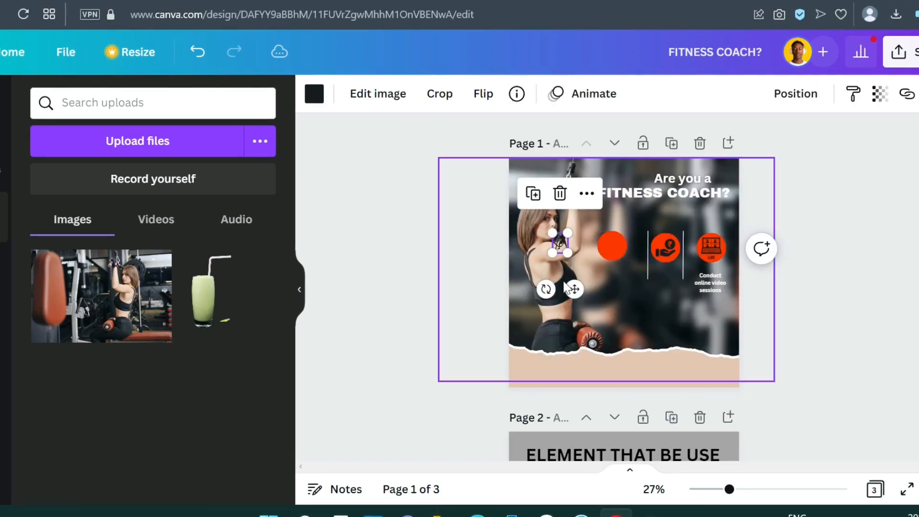
pyautogui.click(763, 318)
# Move the small rupee symbol from page 2 into the left orange circle, beside the exercising figure
pyautogui.scroll(-5, 763, 317)
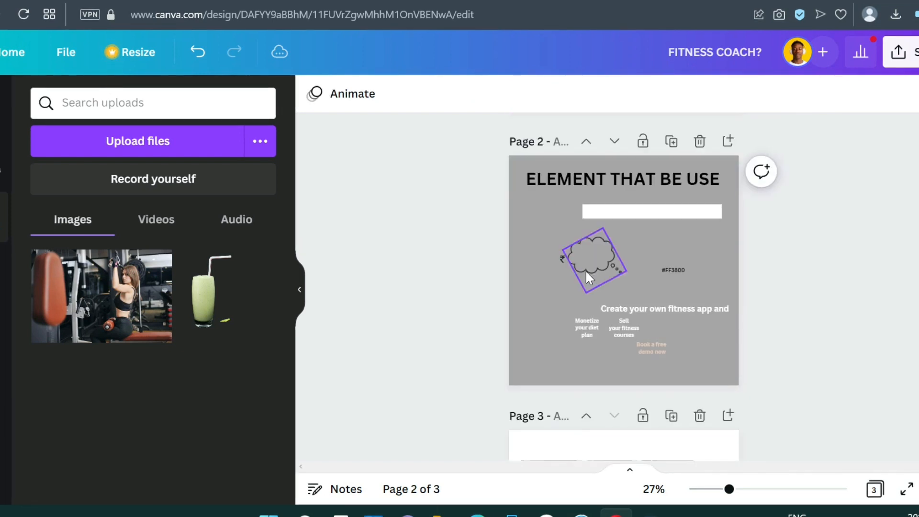
pyautogui.click(562, 257)
pyautogui.hotkey('ctrl', 'x')
pyautogui.scroll(5, 722, 248)
pyautogui.click(592, 256)
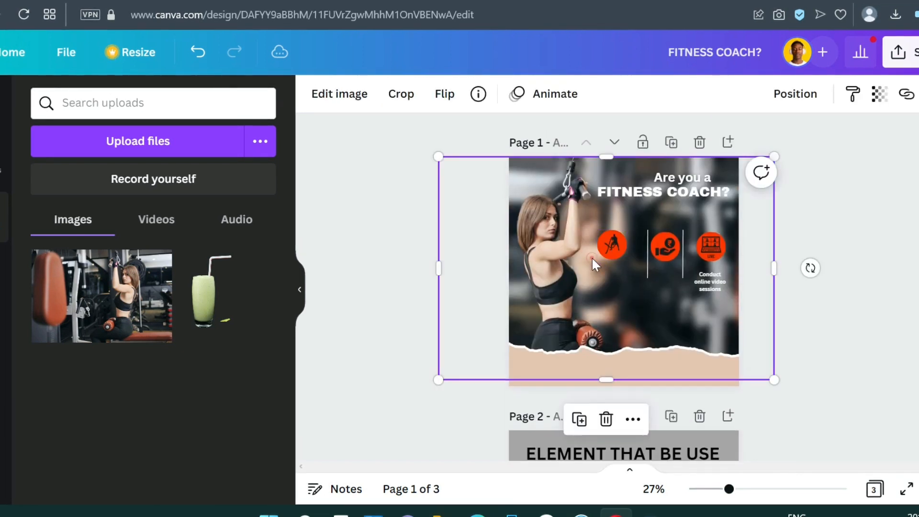
pyautogui.hotkey('ctrl', 'v')
pyautogui.moveTo(579, 294); pyautogui.dragTo(619, 288)
pyautogui.click(881, 315)
# Move the white bar from page 2 to page 1, between the "FITNESS COACH?" heading and the orange circles
pyautogui.scroll(-5, 882, 315)
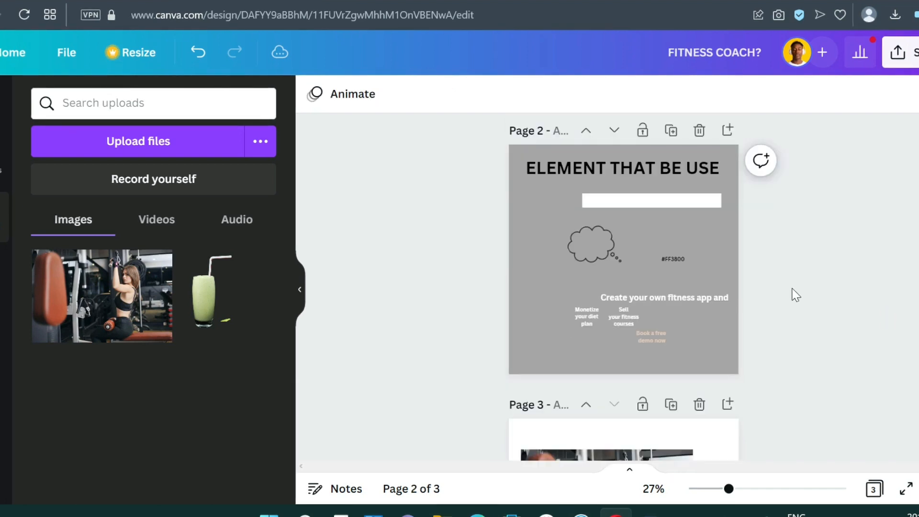
pyautogui.click(685, 200)
pyautogui.hotkey('ctrl', 'x')
pyautogui.scroll(5, 777, 234)
pyautogui.click(716, 224)
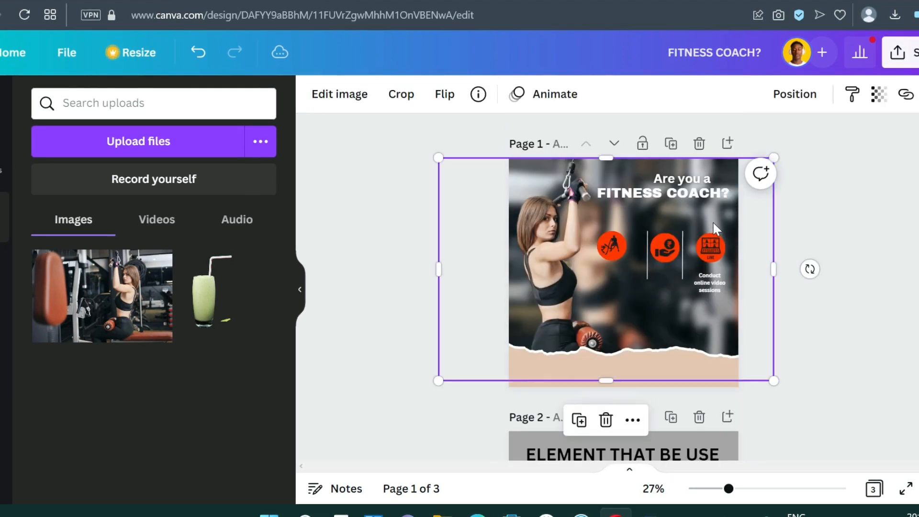
pyautogui.hotkey('ctrl', 'v')
pyautogui.moveTo(667, 254); pyautogui.dragTo(683, 257)
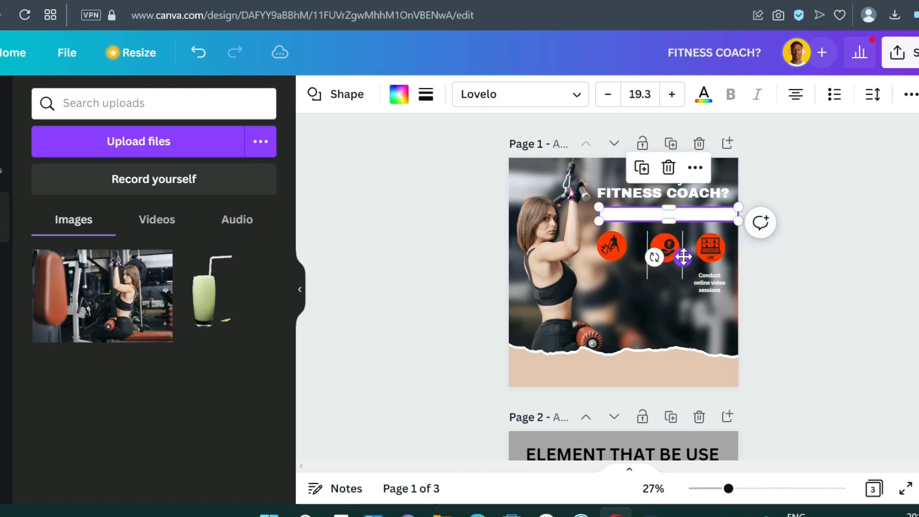
# Move the "Create your own fitness app and" text from page 2 onto the white bar on page 1
pyautogui.click(829, 302)
pyautogui.scroll(-5, 828, 301)
pyautogui.click(692, 343)
pyautogui.hotkey('ctrl', 'x')
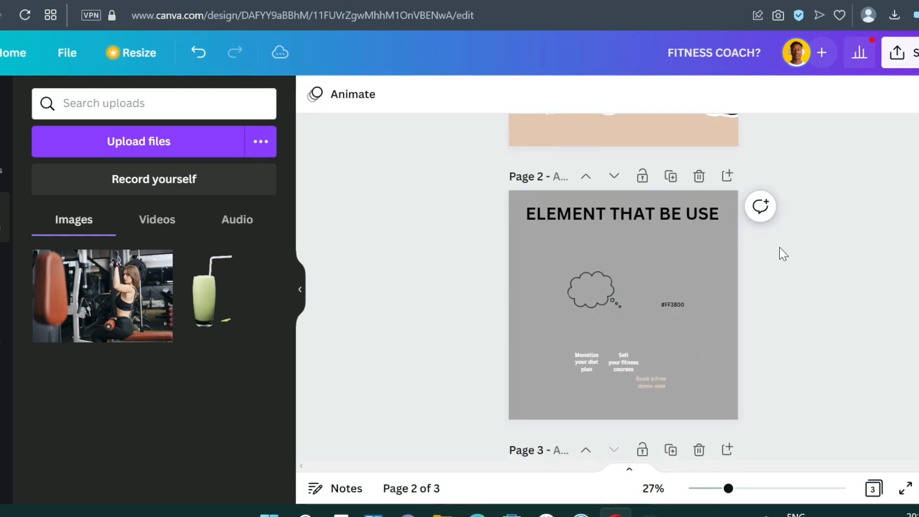
pyautogui.scroll(5, 779, 247)
pyautogui.click(585, 223)
pyautogui.hotkey('ctrl', 'v')
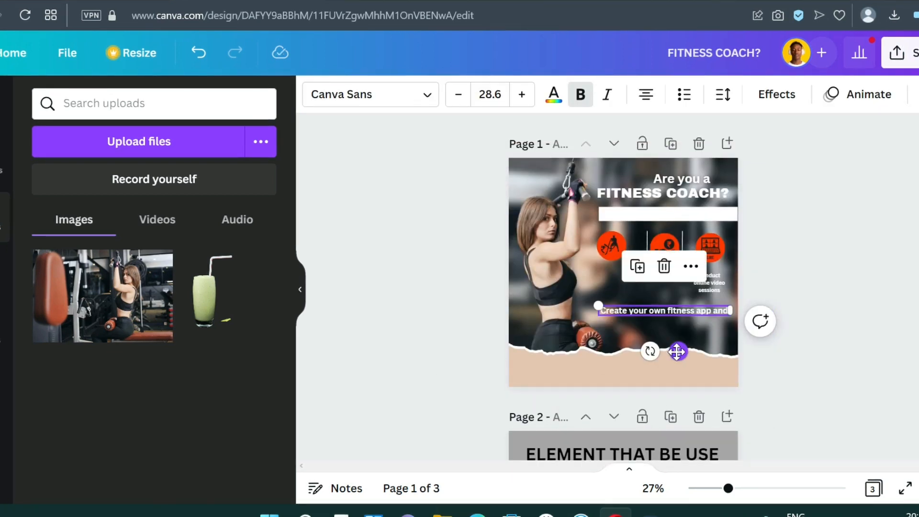
pyautogui.moveTo(677, 352); pyautogui.dragTo(682, 257)
# Recolour the "Create your own fitness app and" text with the orange document colour
pyautogui.click(554, 94)
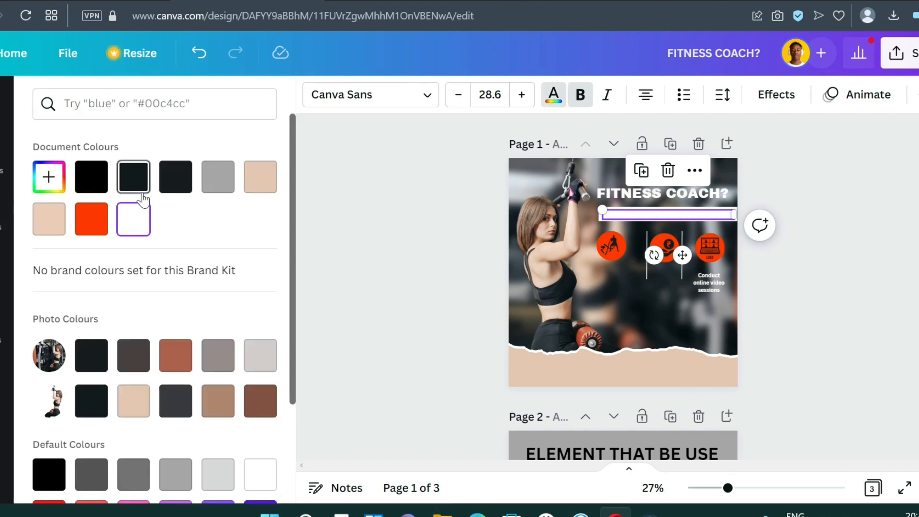
pyautogui.click(89, 221)
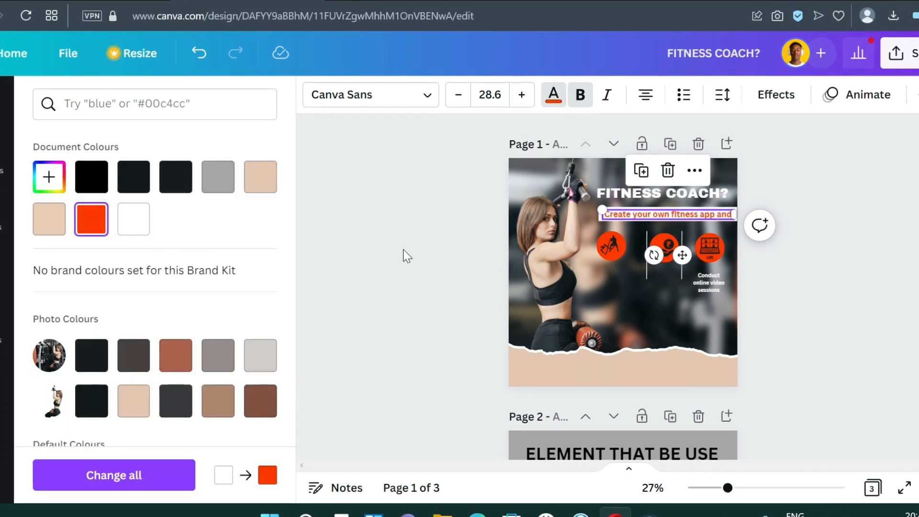
pyautogui.click(810, 320)
# Move the "Monetize your diet plan" text from page 2 to page 1, below the middle orange circle
pyautogui.scroll(-7, 810, 320)
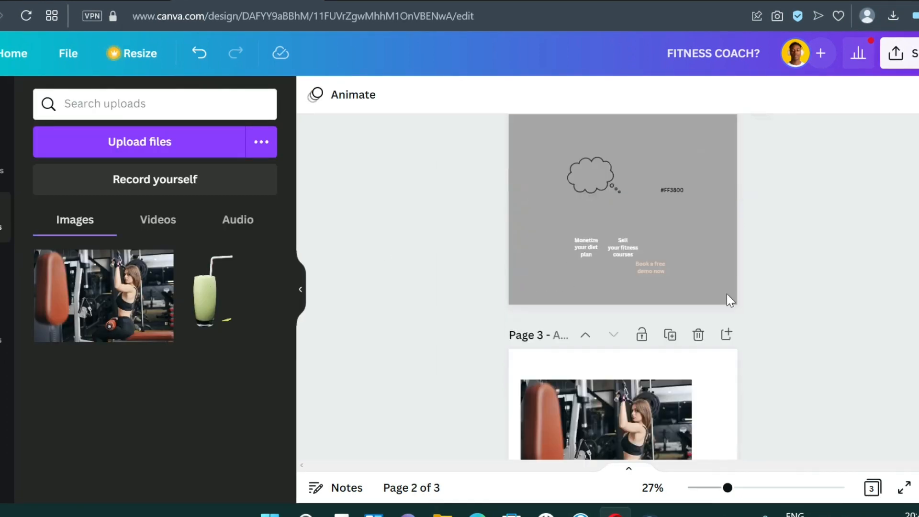
pyautogui.click(584, 249)
pyautogui.hotkey('ctrl', 'x')
pyautogui.scroll(5, 766, 216)
pyautogui.click(605, 246)
pyautogui.hotkey('ctrl', 'v')
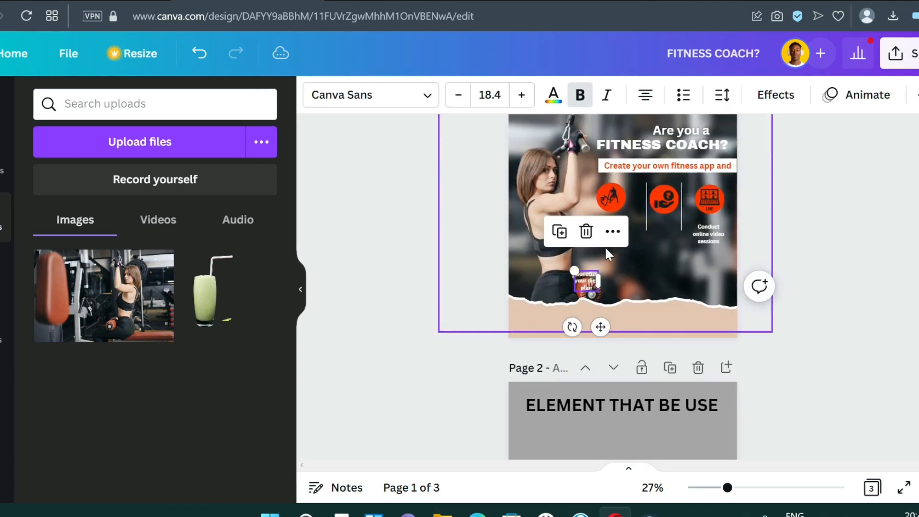
pyautogui.moveTo(601, 327); pyautogui.dragTo(678, 274)
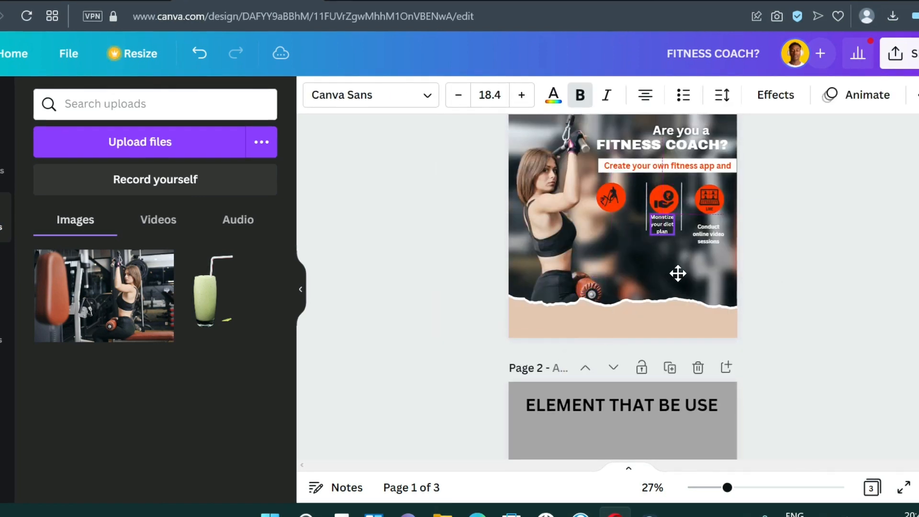
pyautogui.click(795, 273)
# Move the "Sell your fitness courses" text from page 2 to page 1, below the left orange circle
pyautogui.scroll(-3, 796, 273)
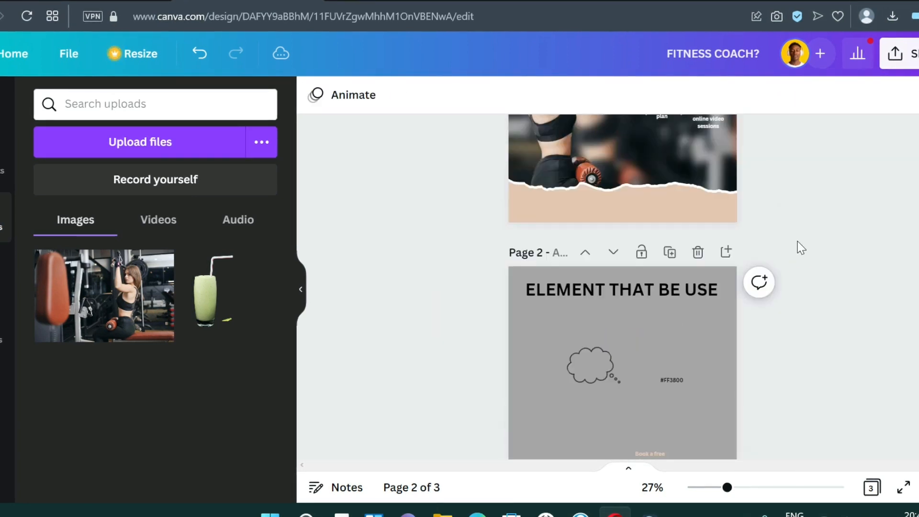
pyautogui.scroll(3, 802, 248)
pyautogui.click(623, 234)
pyautogui.hotkey('ctrl', 'v')
pyautogui.moveTo(636, 331); pyautogui.dragTo(631, 282)
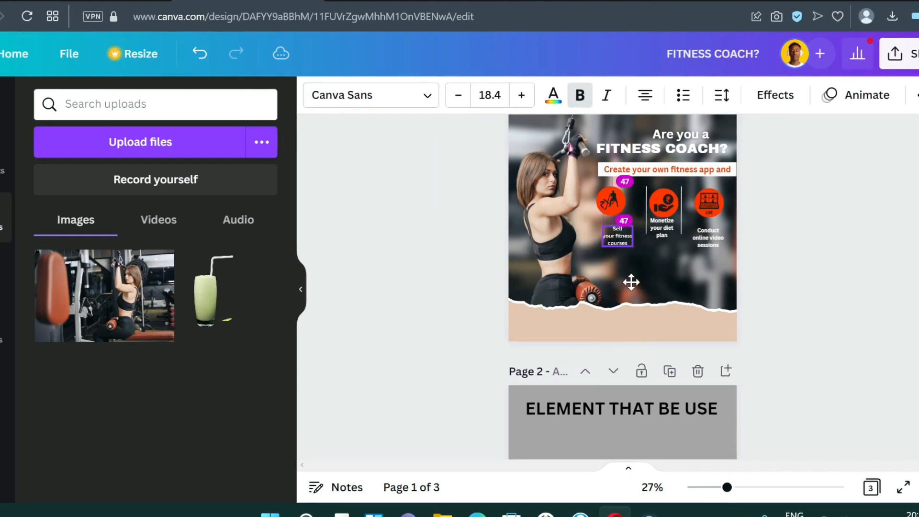
# Shift the beige torn-paper strip at the foot of page 1 slightly downward
pyautogui.click(797, 285)
pyautogui.scroll(-3, 796, 285)
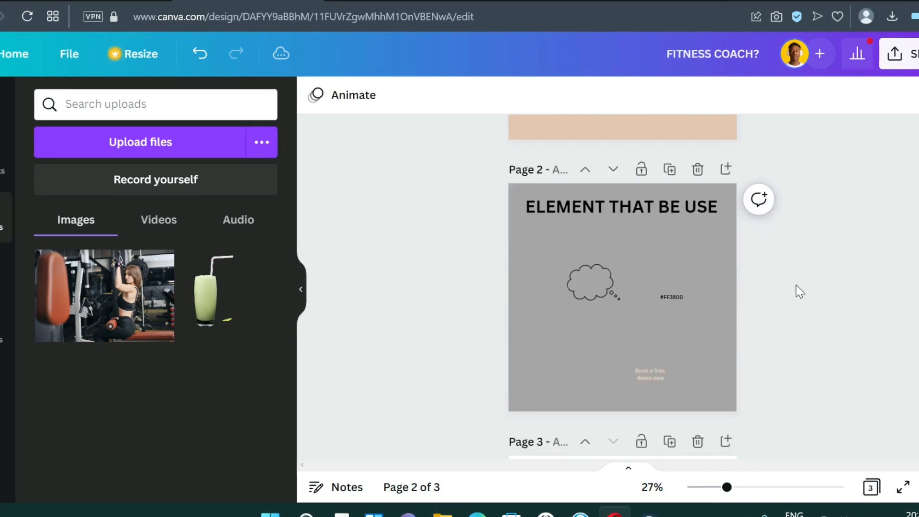
pyautogui.scroll(-1, 797, 285)
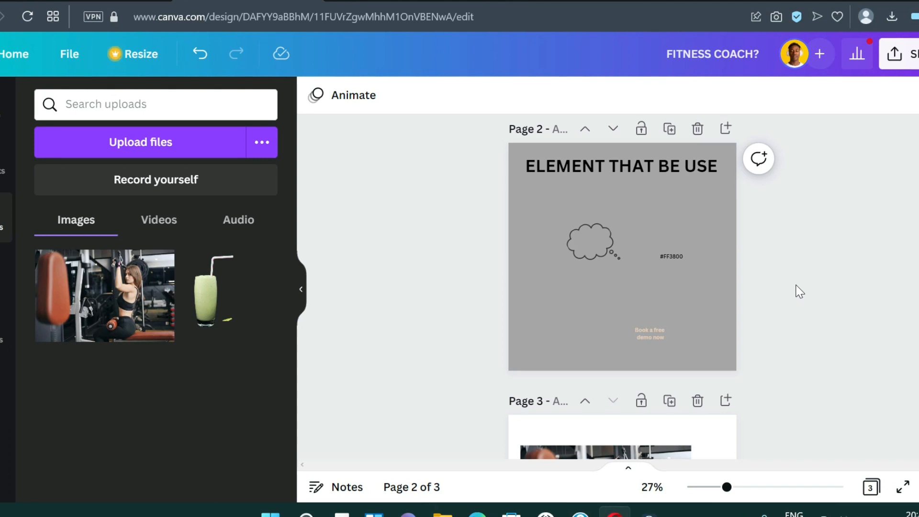
pyautogui.scroll(-2, 797, 290)
pyautogui.scroll(8, 795, 285)
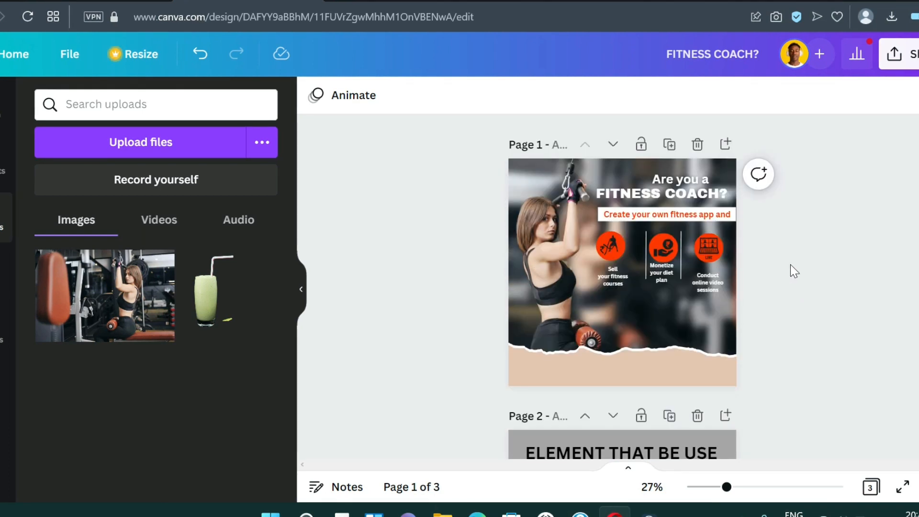
pyautogui.click(667, 363)
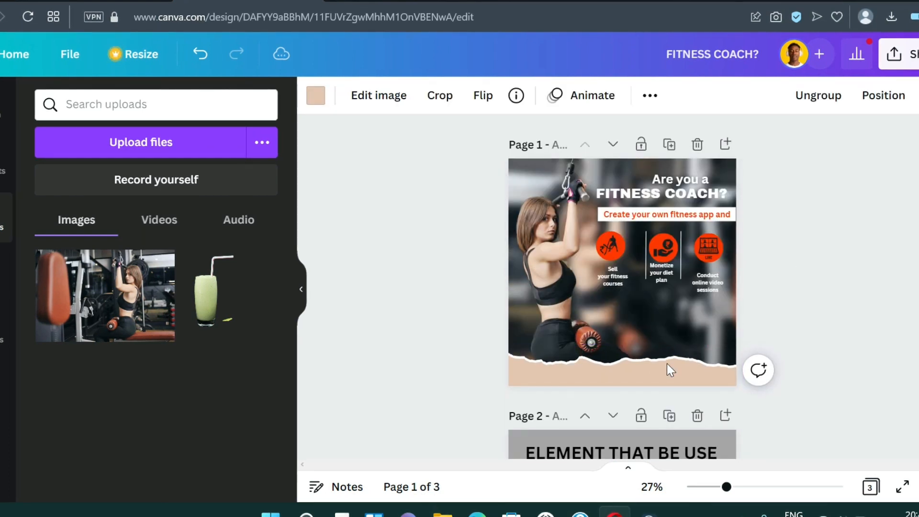
pyautogui.press('Down')
pyautogui.press('Down')
pyautogui.press('Down')
pyautogui.press('Down')
pyautogui.press('Down')
pyautogui.press('Down')
pyautogui.press('Down')
pyautogui.press('Down')
pyautogui.press('Down')
pyautogui.press('Down')
pyautogui.press('Down')
pyautogui.press('Down')
pyautogui.press('Up')
pyautogui.press('Up')
pyautogui.press('Up')
pyautogui.press('Up')
pyautogui.press('Up')
pyautogui.press('Up')
pyautogui.press('Up')
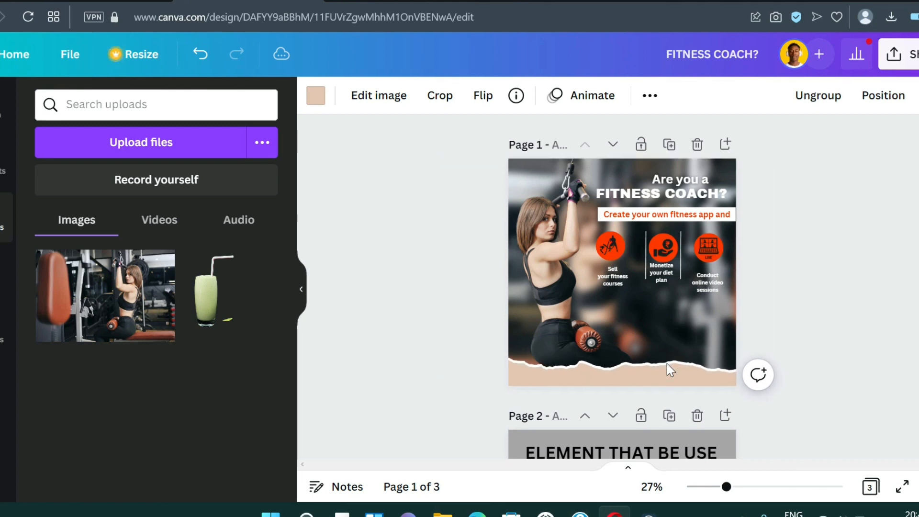
pyautogui.press('Up')
pyautogui.press('Up')
pyautogui.press('Up')
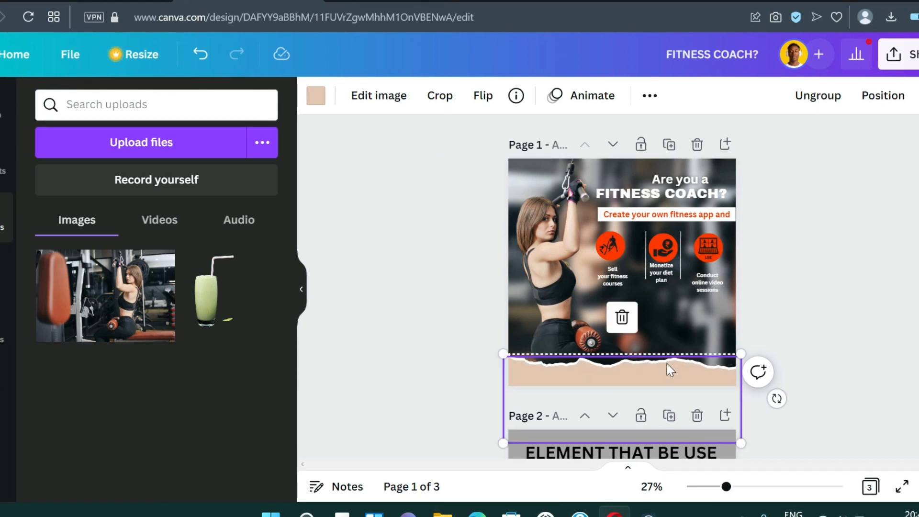
pyautogui.click(777, 323)
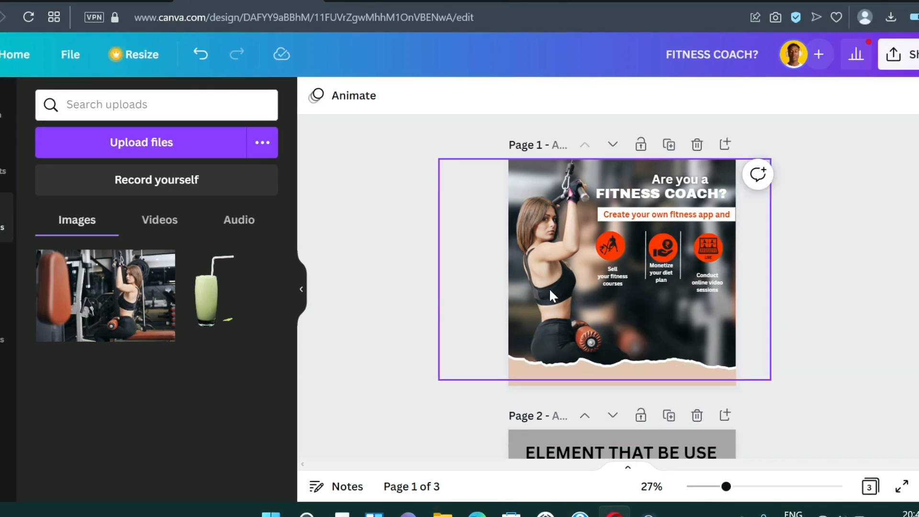
# Duplicate the woman's photo on page 1 and crop the copy's empty sides to frame her more tightly
pyautogui.click(543, 249)
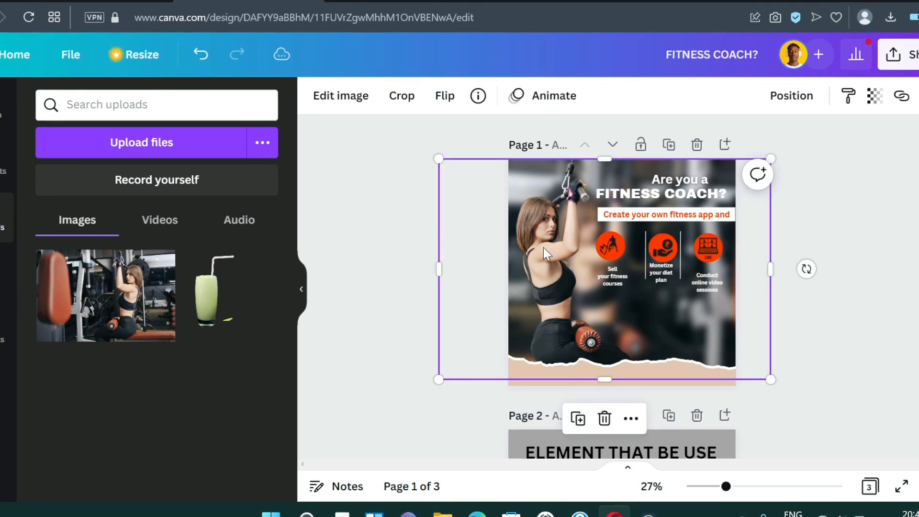
pyautogui.click(578, 420)
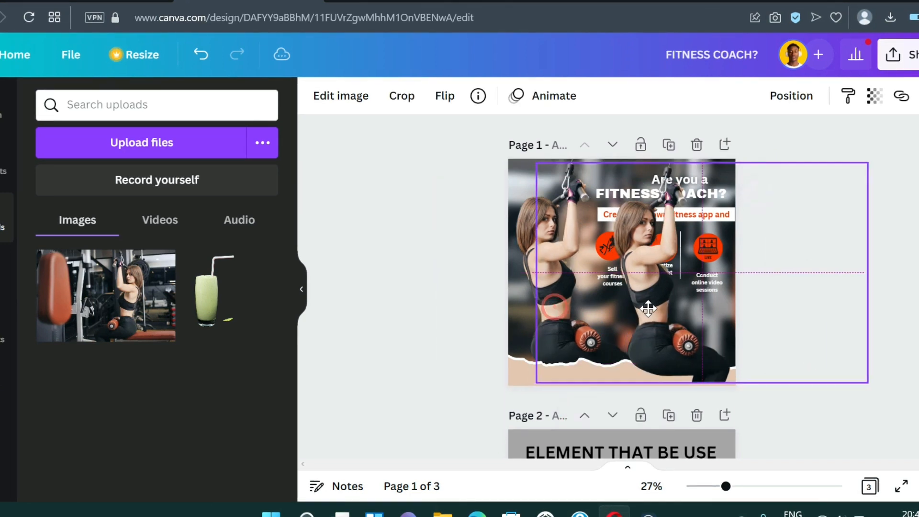
pyautogui.doubleClick(552, 170)
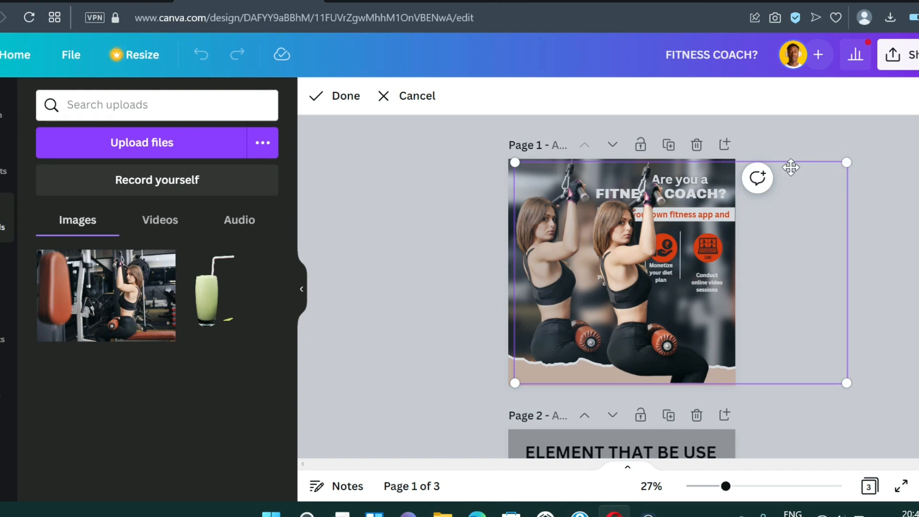
pyautogui.click(337, 103)
pyautogui.moveTo(847, 271); pyautogui.dragTo(734, 276)
pyautogui.moveTo(631, 271); pyautogui.dragTo(632, 265)
# Place the duplicated photo into the Phone 3 mockup from the Smartmockups smartphone designs
pyautogui.scroll(-12, 186, 334)
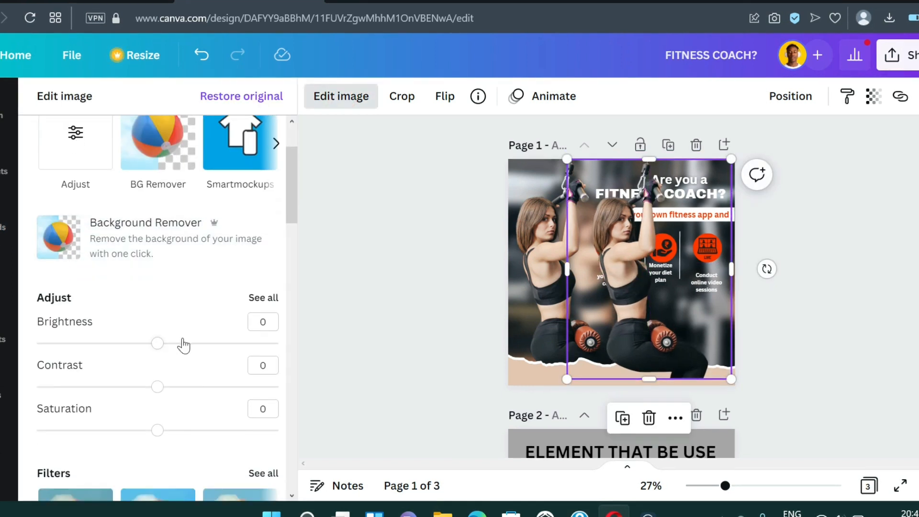
pyautogui.click(264, 233)
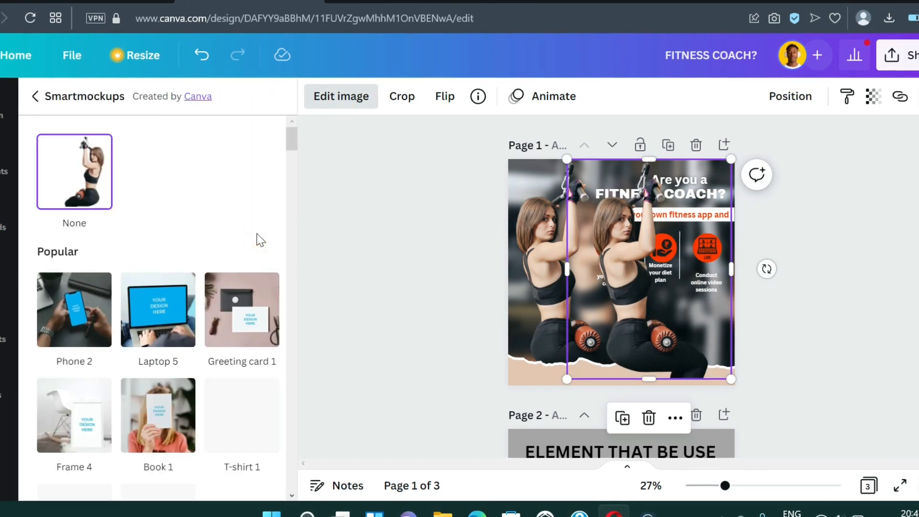
pyautogui.scroll(-7, 120, 378)
pyautogui.scroll(-1, 121, 378)
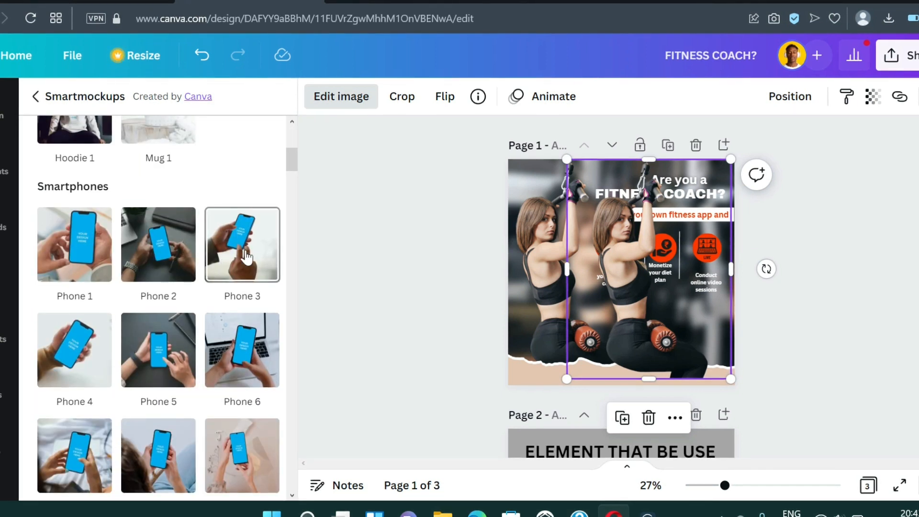
pyautogui.scroll(-15, 245, 257)
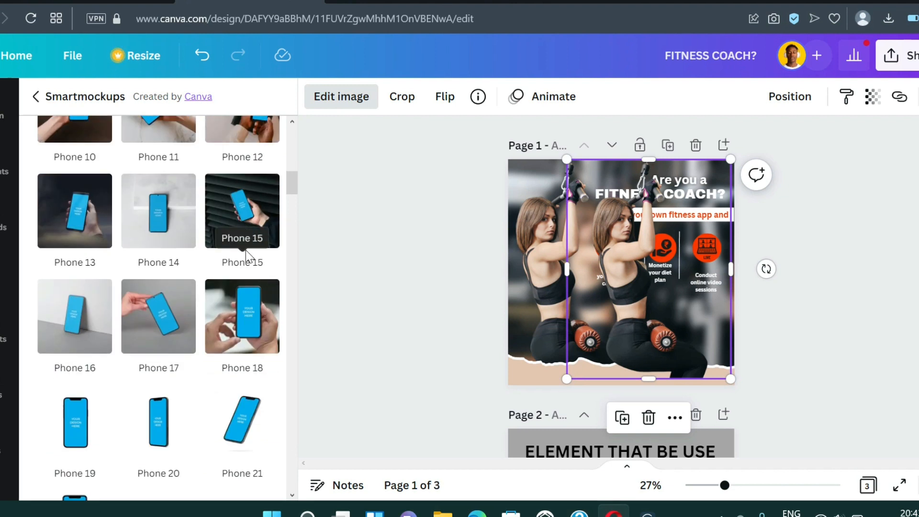
pyautogui.scroll(-8, 214, 392)
pyautogui.scroll(20, 214, 393)
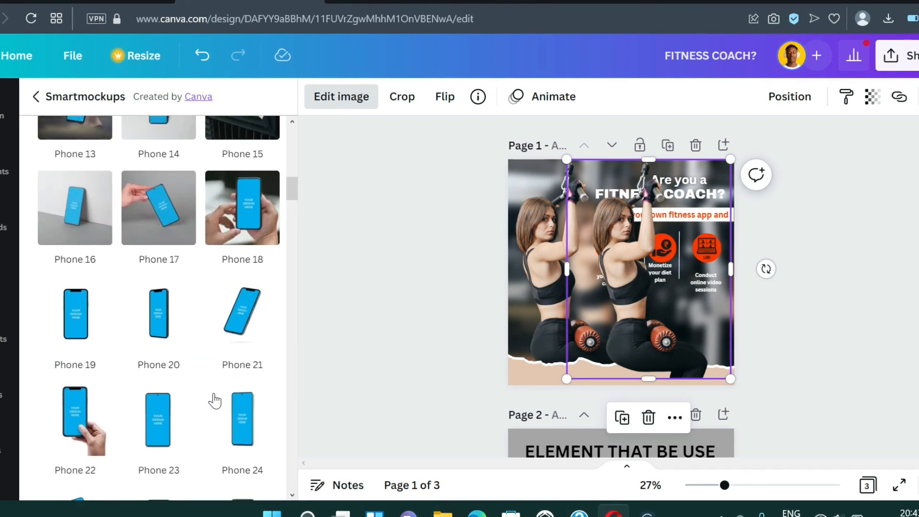
pyautogui.scroll(6, 238, 268)
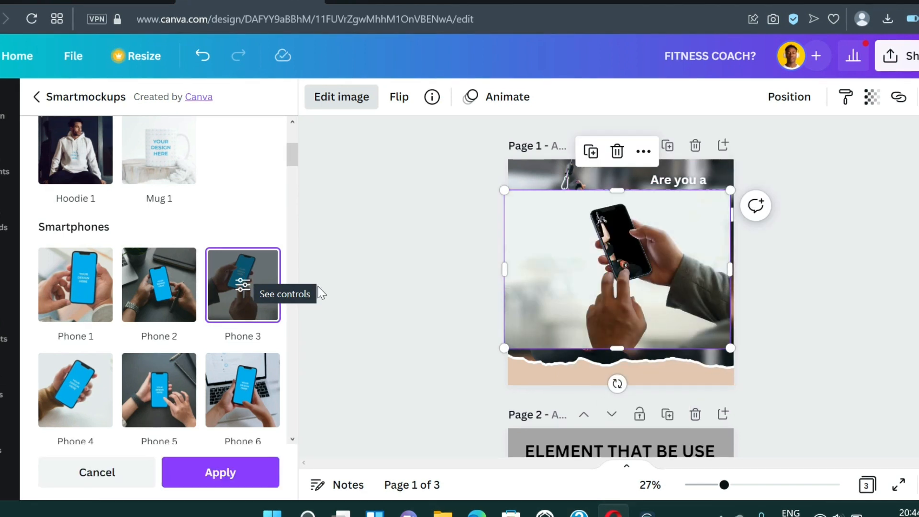
# Set the phone mockup's crop to Custom with horizontal position 67 and size 87, and apply it
pyautogui.click(239, 286)
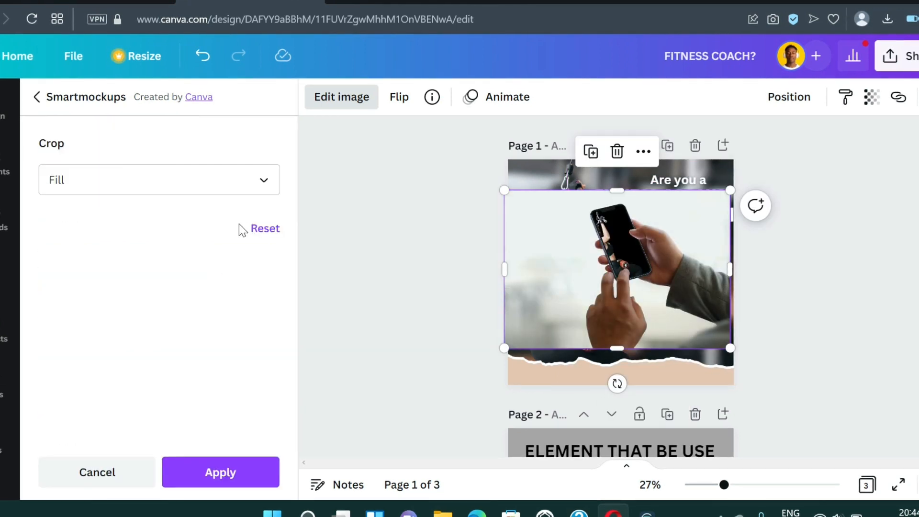
pyautogui.click(158, 180)
pyautogui.click(79, 256)
pyautogui.click(247, 187)
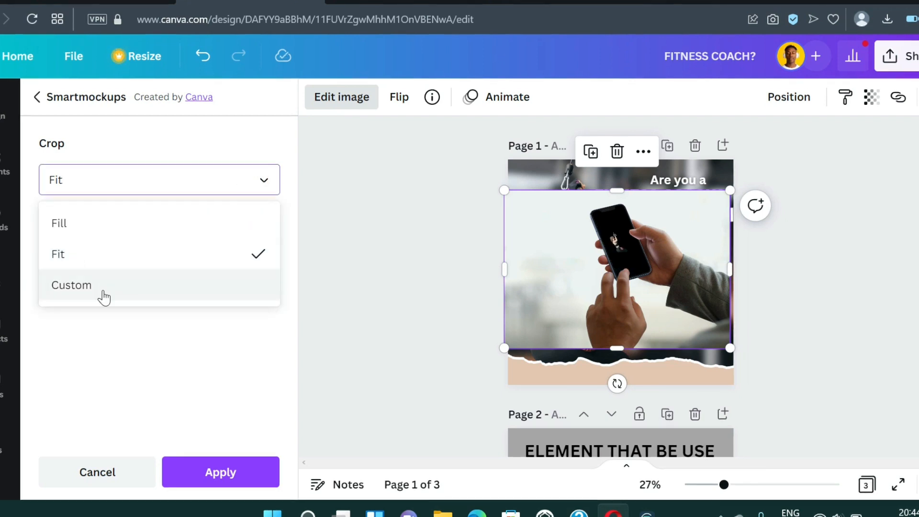
pyautogui.click(99, 287)
pyautogui.moveTo(159, 239); pyautogui.dragTo(201, 240)
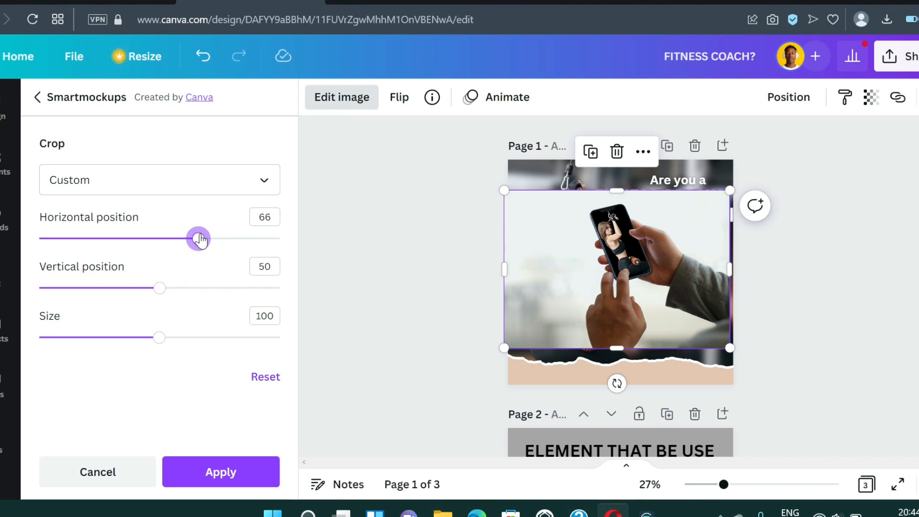
pyautogui.moveTo(159, 339); pyautogui.dragTo(144, 339)
pyautogui.moveTo(198, 239); pyautogui.dragTo(203, 243)
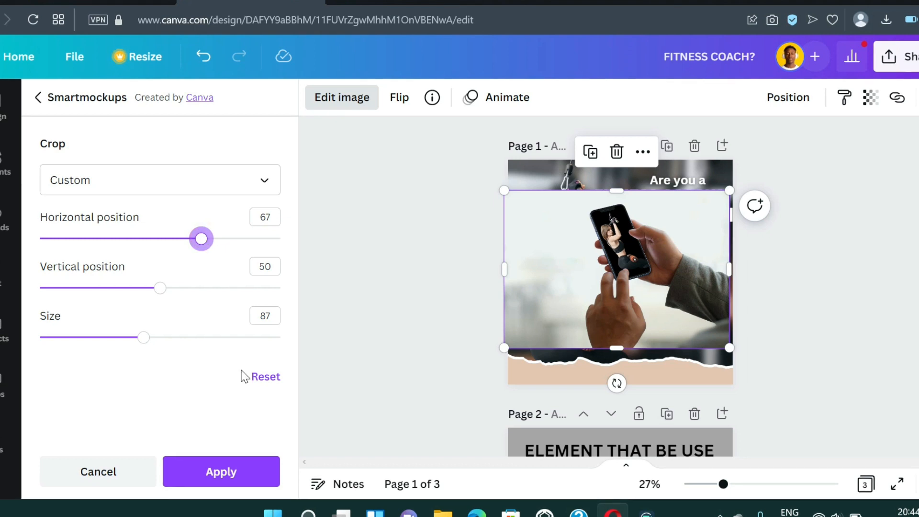
pyautogui.click(223, 474)
# Shrink the phone mockup to about three quarters of its size and place it in page 1's lower-right corner
pyautogui.moveTo(617, 299); pyautogui.dragTo(646, 360)
pyautogui.moveTo(512, 222); pyautogui.dragTo(568, 265)
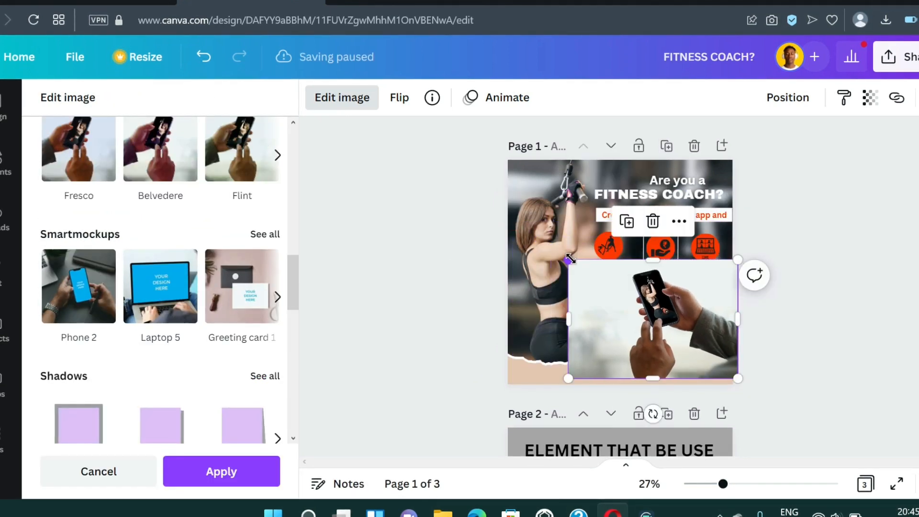
pyautogui.moveTo(636, 326); pyautogui.dragTo(630, 325)
pyautogui.scroll(10, 186, 227)
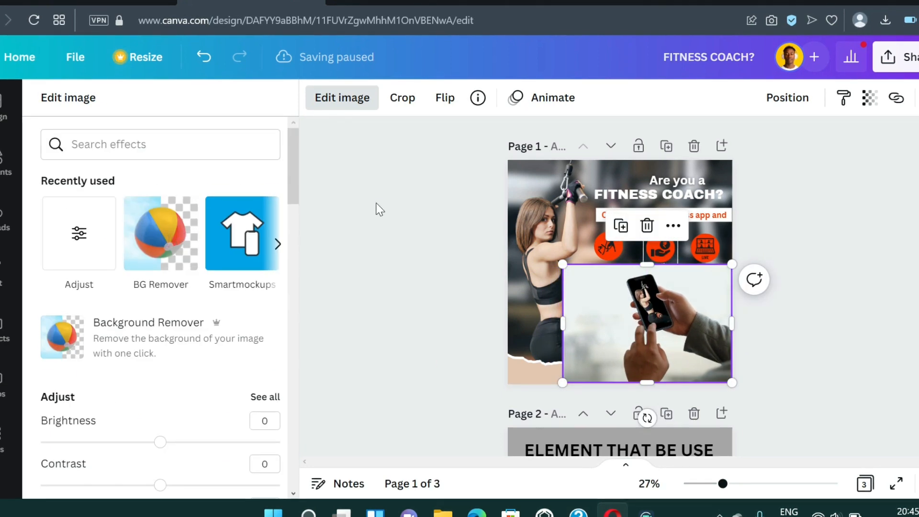
pyautogui.click(377, 206)
pyautogui.click(785, 288)
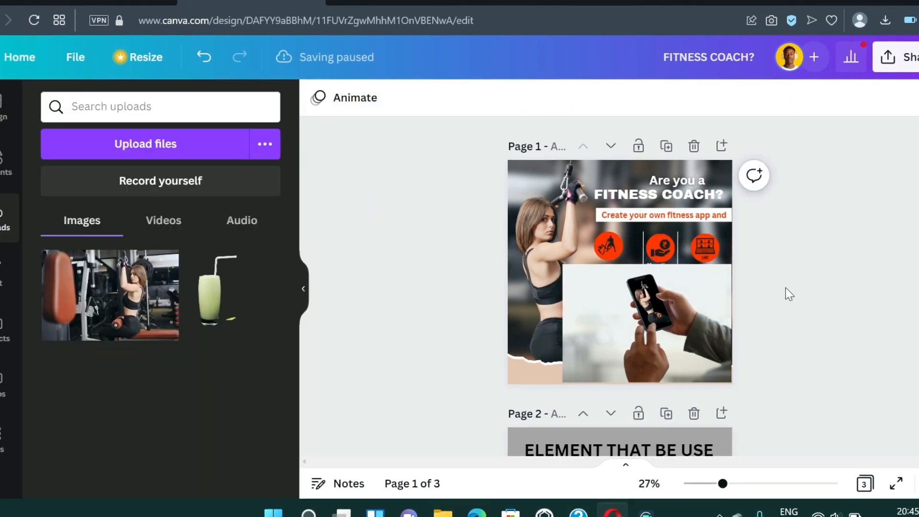
pyautogui.click(668, 346)
pyautogui.moveTo(669, 346); pyautogui.dragTo(670, 349)
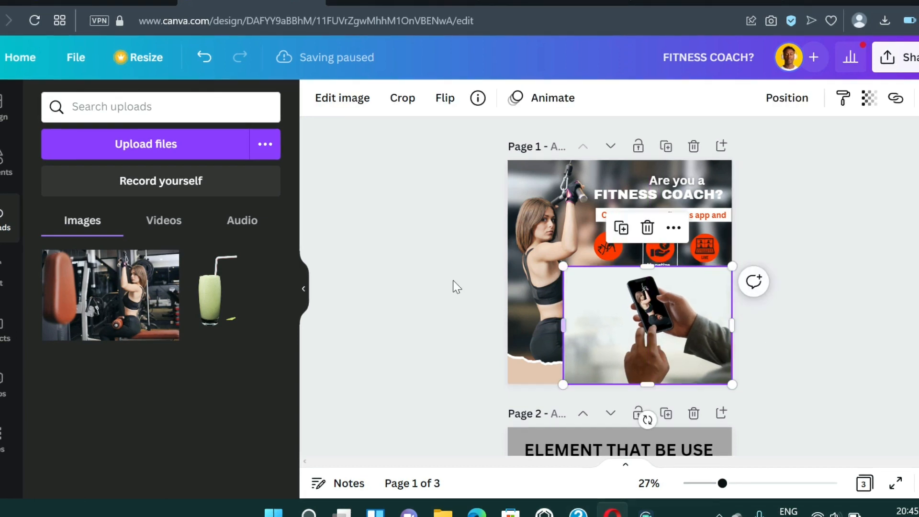
# Try to remove the background of the phone mockup with BG Remover
pyautogui.click(343, 98)
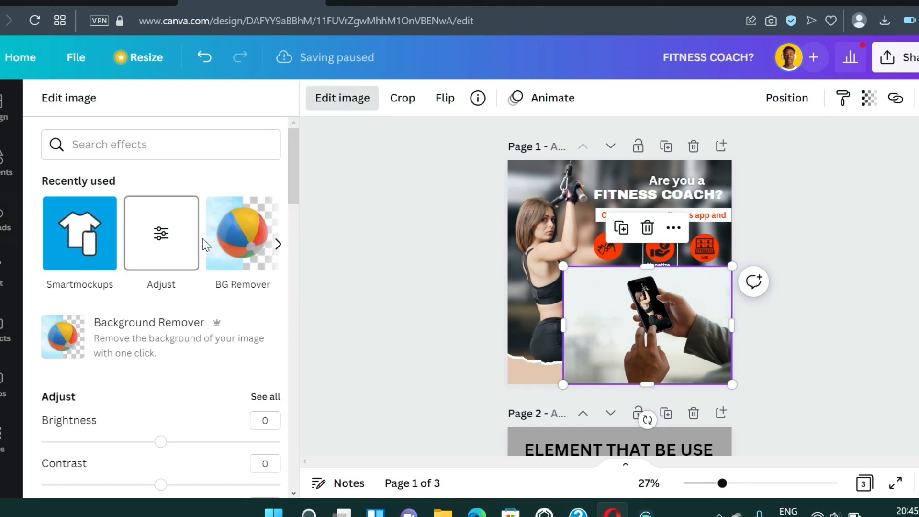
pyautogui.click(232, 244)
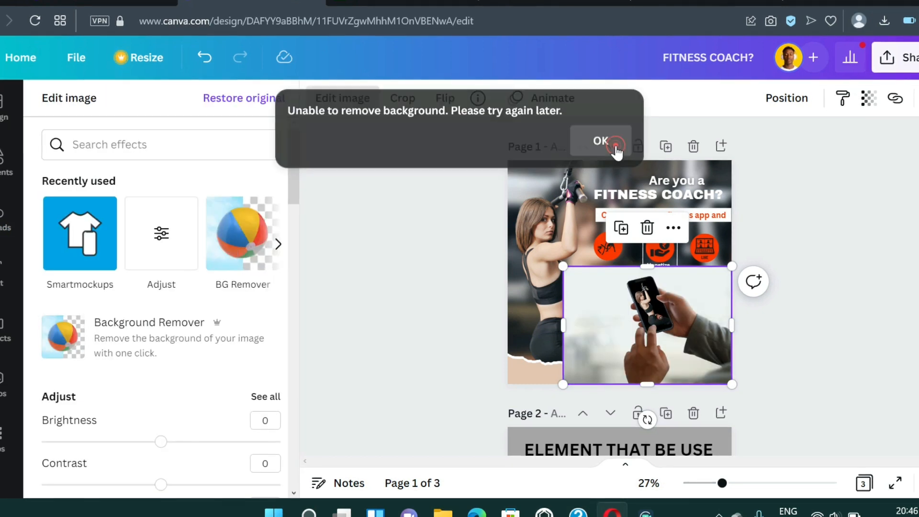
pyautogui.click(601, 143)
pyautogui.click(780, 269)
# Shrink the phone mockup to about half the page width in the lower-right corner and send it behind the torn-paper strip
pyautogui.click(627, 326)
pyautogui.moveTo(563, 266); pyautogui.dragTo(615, 304)
pyautogui.rightClick(689, 311)
pyautogui.click(718, 284)
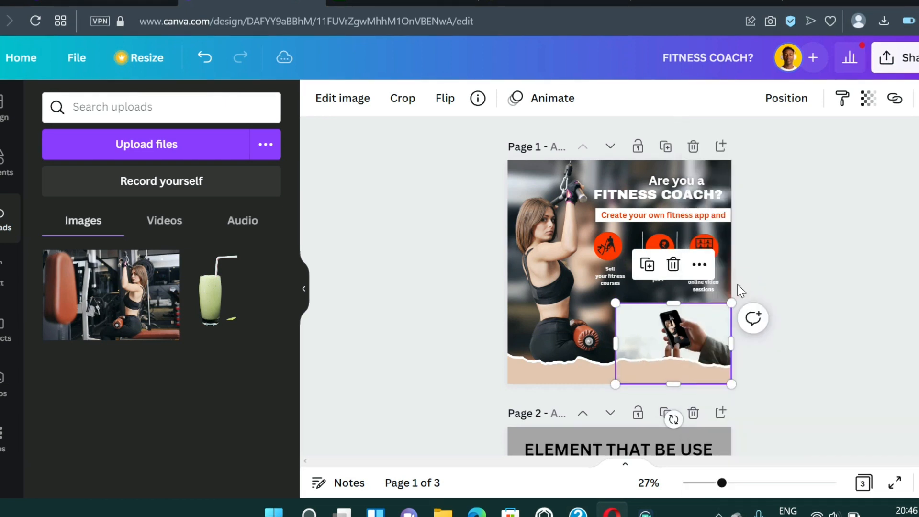
pyautogui.click(803, 325)
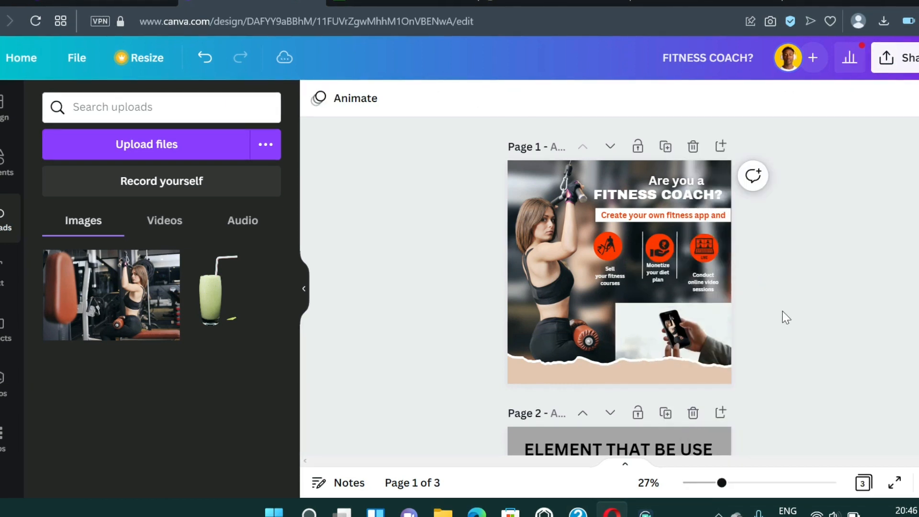
# Try several document and photo colours on the torn-paper strip, ending with the grey-taupe photo colour
pyautogui.click(582, 376)
pyautogui.click(318, 99)
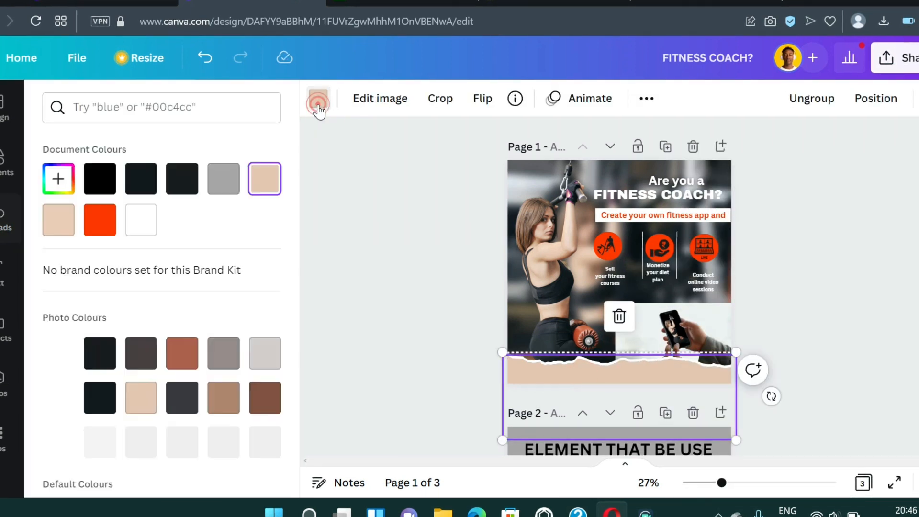
pyautogui.click(60, 228)
pyautogui.scroll(-2, 162, 333)
pyautogui.click(221, 301)
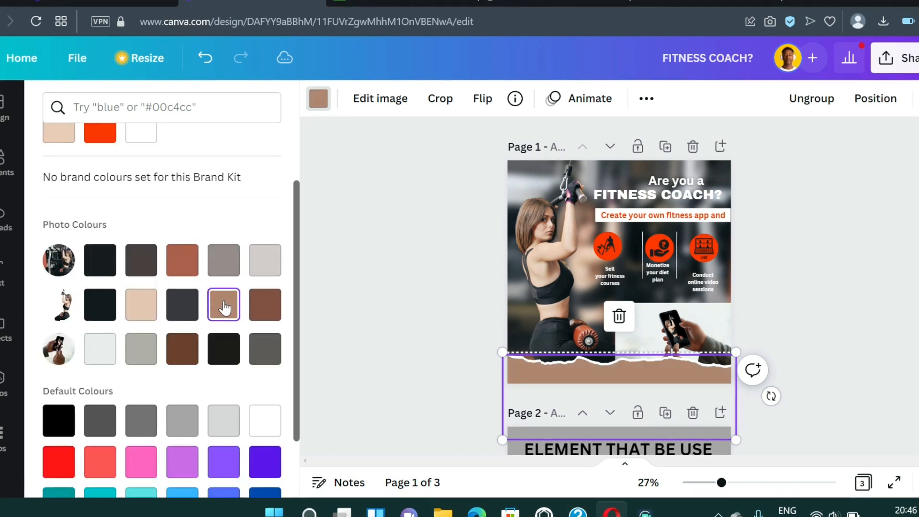
pyautogui.scroll(-1, 108, 322)
pyautogui.click(265, 215)
pyautogui.click(224, 212)
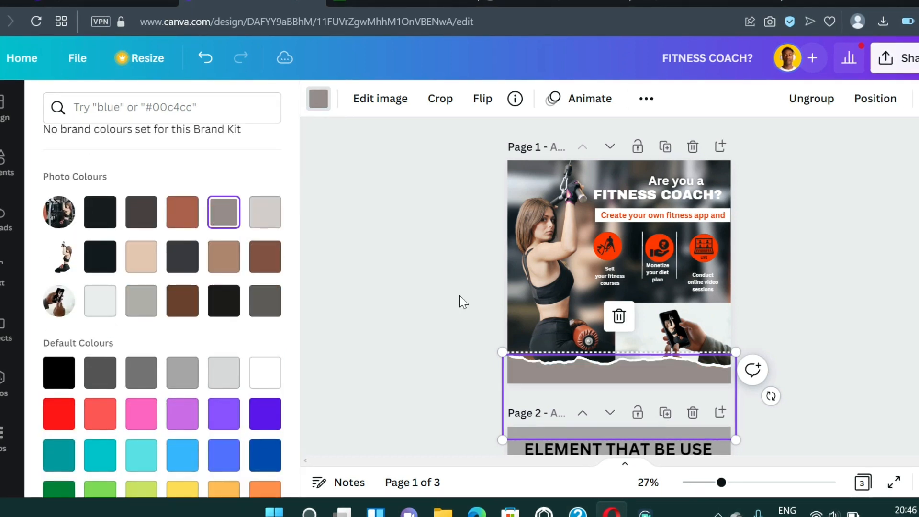
pyautogui.click(800, 257)
# Apply the background gym photo's colours to the elements of page 1
pyautogui.rightClick(592, 300)
pyautogui.click(657, 472)
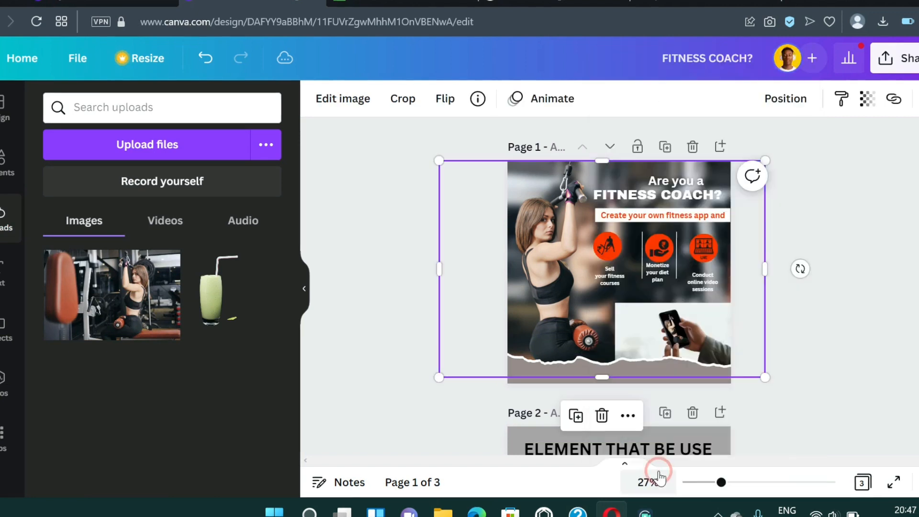
# Copy the hex colour code from page 3 and apply #E9CDB9 to the torn-paper strip at the foot of page 1
pyautogui.scroll(-10, 812, 376)
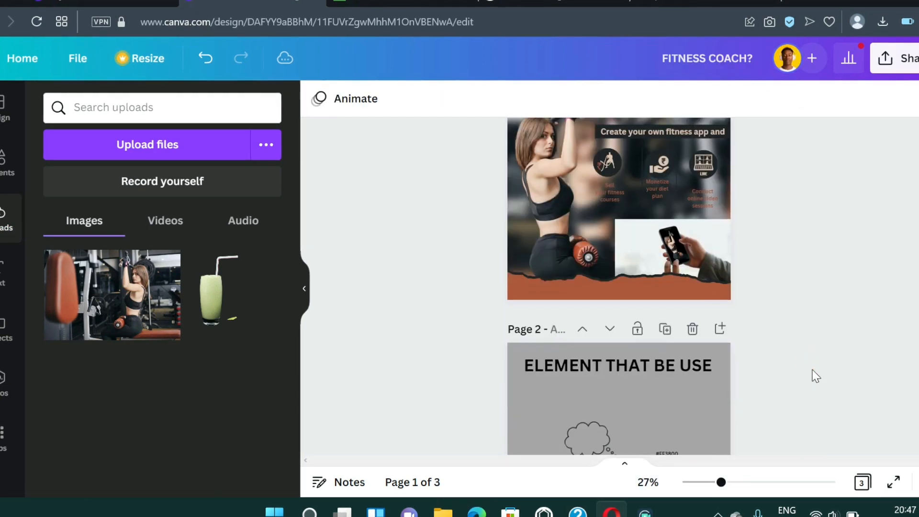
pyautogui.doubleClick(677, 314)
pyautogui.hotkey('ctrl', 'c')
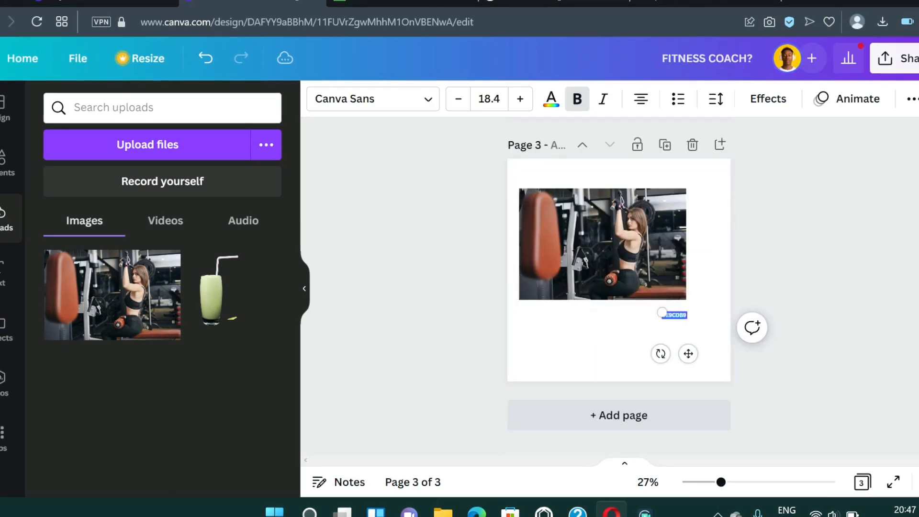
pyautogui.scroll(5, 753, 265)
pyautogui.scroll(4, 753, 266)
pyautogui.click(625, 375)
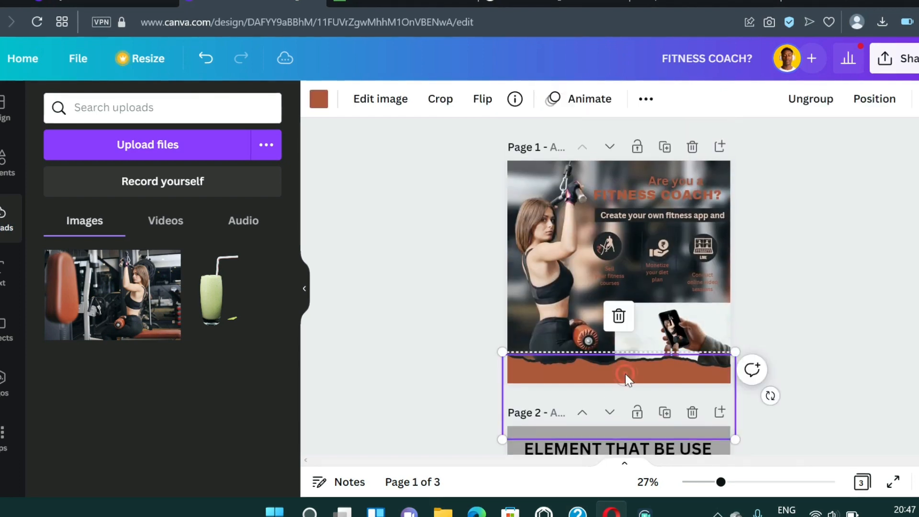
pyautogui.click(319, 102)
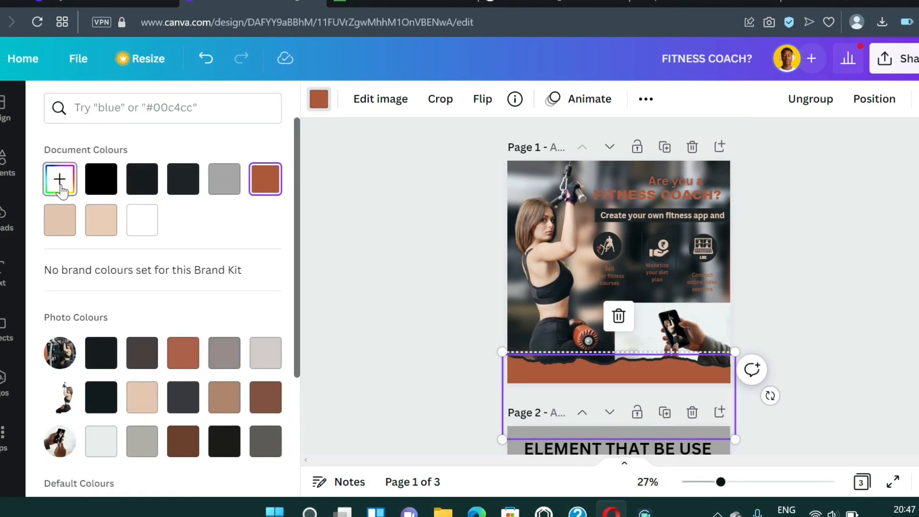
pyautogui.click(60, 179)
pyautogui.hotkey('ctrl', 'v')
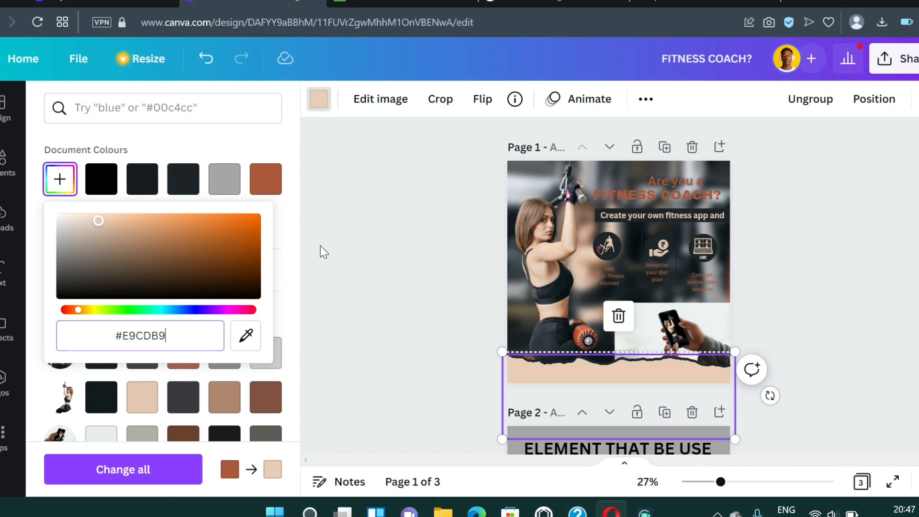
pyautogui.click(247, 231)
pyautogui.click(165, 334)
pyautogui.hotkey('ctrl', 'v')
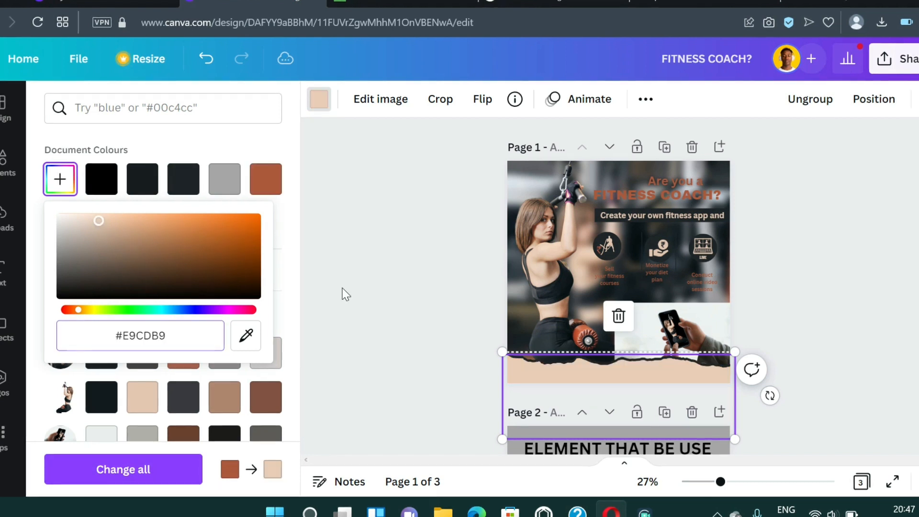
pyautogui.press('Escape')
pyautogui.press('XF86MonBrightnessUp')
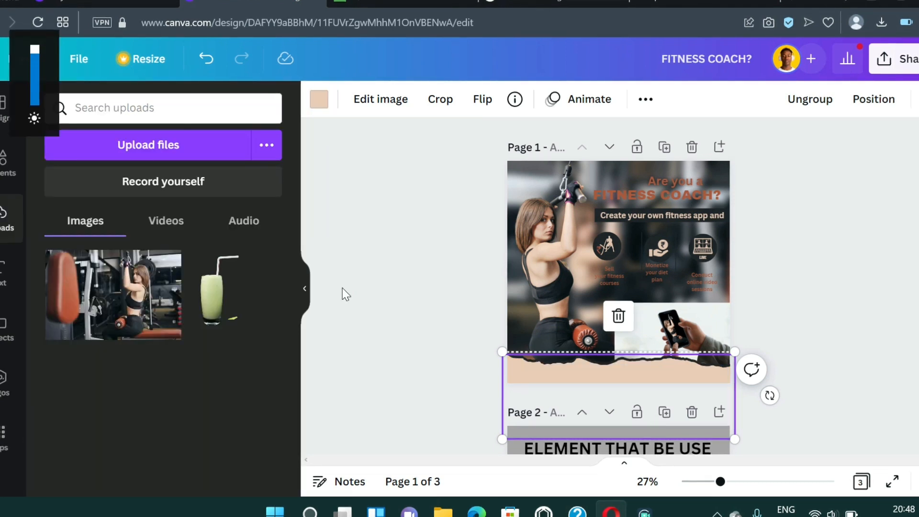
pyautogui.press('XF86MonBrightnessDown')
pyautogui.press('XF86MonBrightnessDown')
pyautogui.press('XF86MonBrightnessDown')
pyautogui.press('XF86MonBrightnessDown')
pyautogui.press('XF86MonBrightnessDown')
pyautogui.press('XF86MonBrightnessDown')
pyautogui.press('XF86MonBrightnessDown')
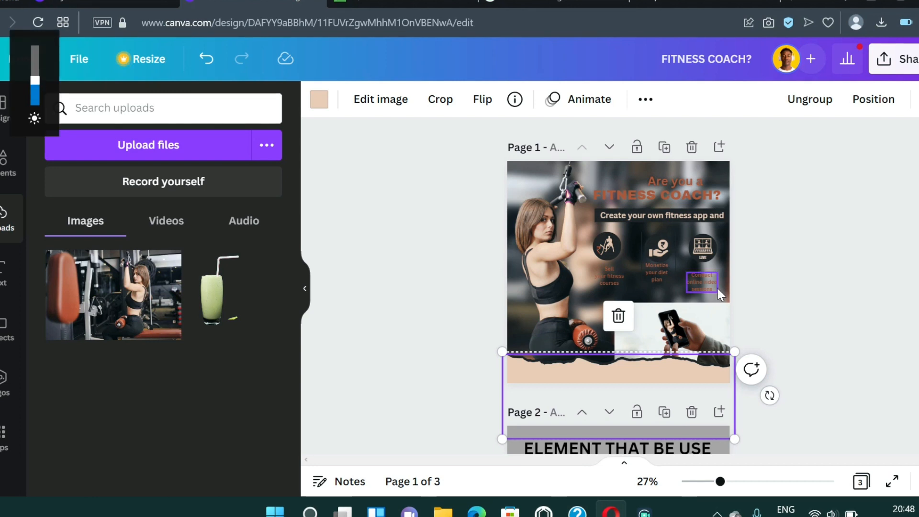
# Remove the background of the phone mockup with the Background Remover and apply the result
pyautogui.click(780, 302)
pyautogui.click(632, 324)
pyautogui.click(348, 100)
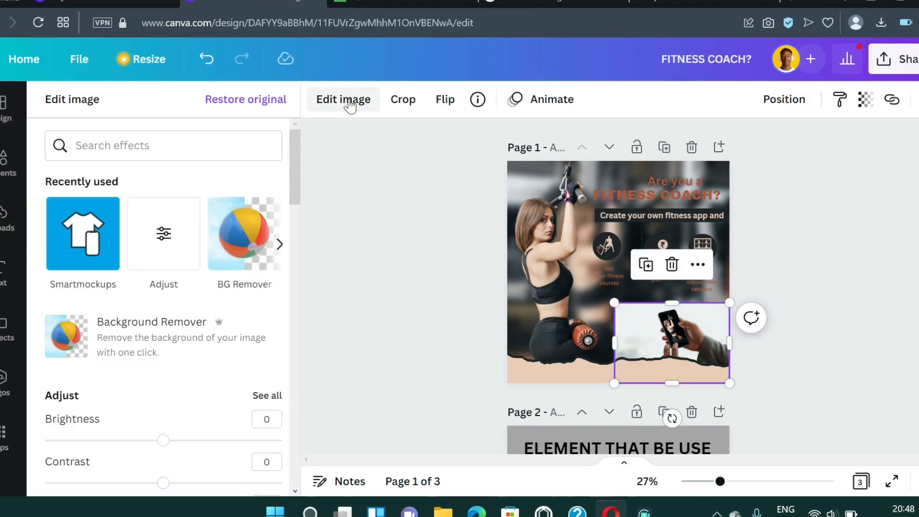
pyautogui.click(231, 243)
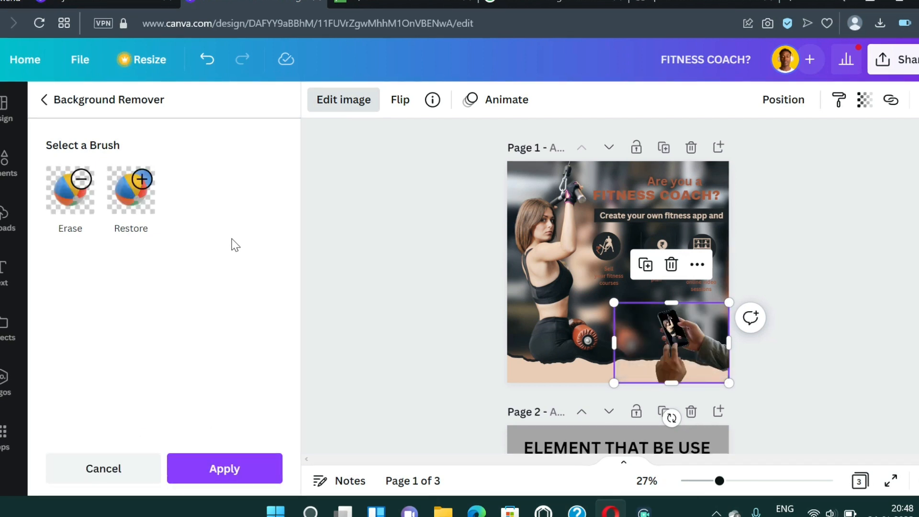
pyautogui.click(208, 468)
pyautogui.click(786, 231)
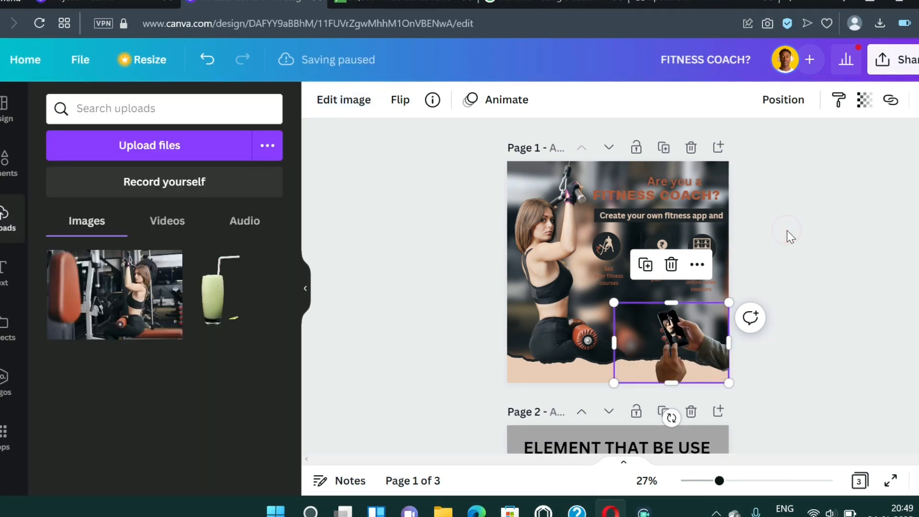
# Recolour the dark torn-paper edge above the peach strip white
pyautogui.click(588, 361)
pyautogui.click(796, 256)
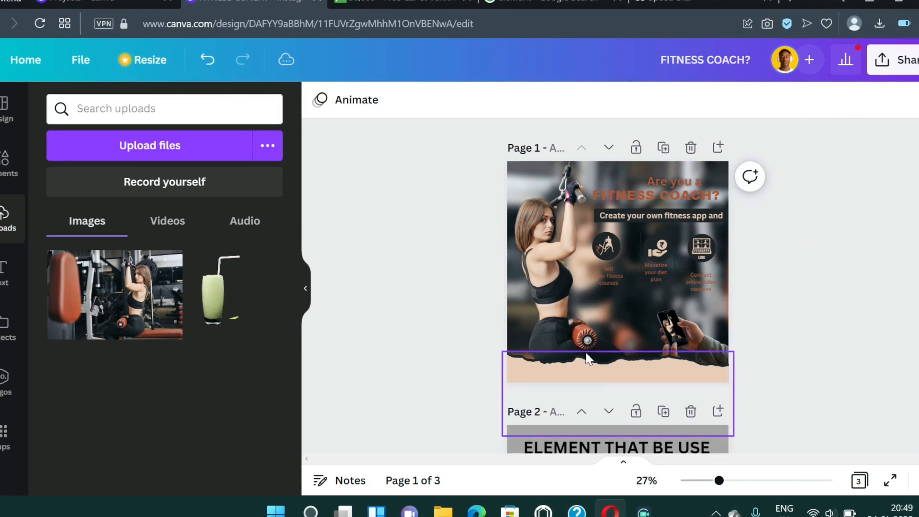
pyautogui.click(587, 359)
pyautogui.click(320, 100)
pyautogui.click(148, 229)
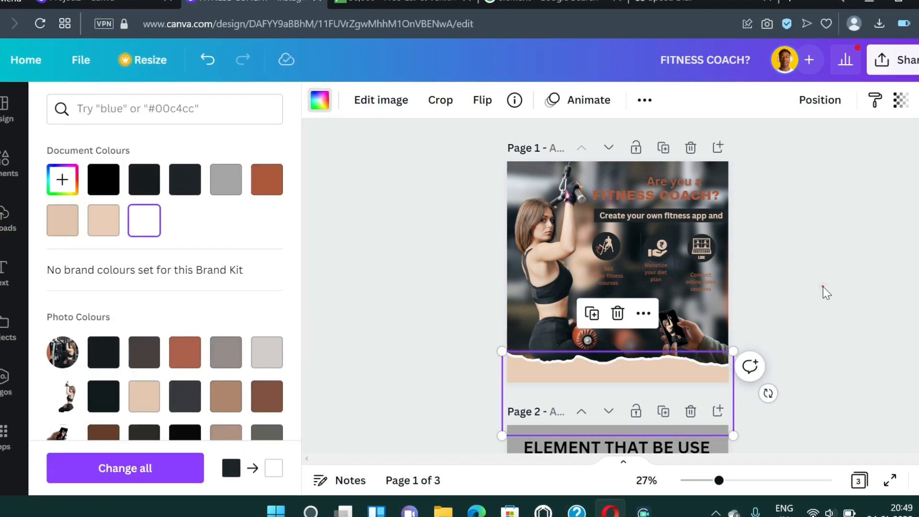
pyautogui.click(823, 286)
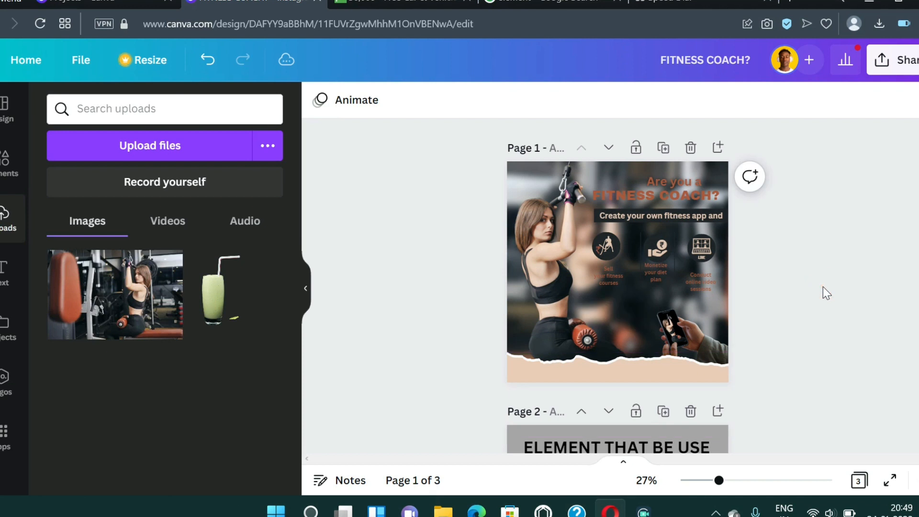
# Try the copied peach colour #E9CDB9 on the "FITNESS COACH?" headline
pyautogui.click(688, 197)
pyautogui.click(550, 100)
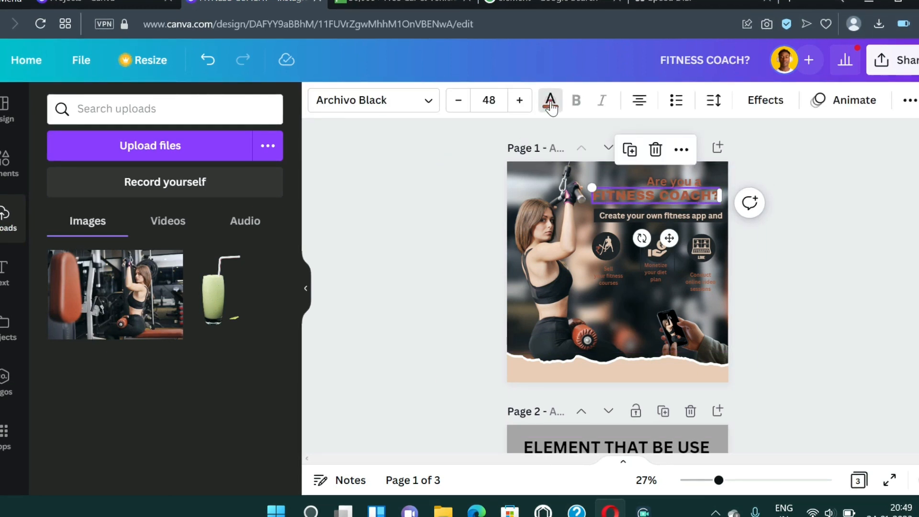
pyautogui.click(62, 180)
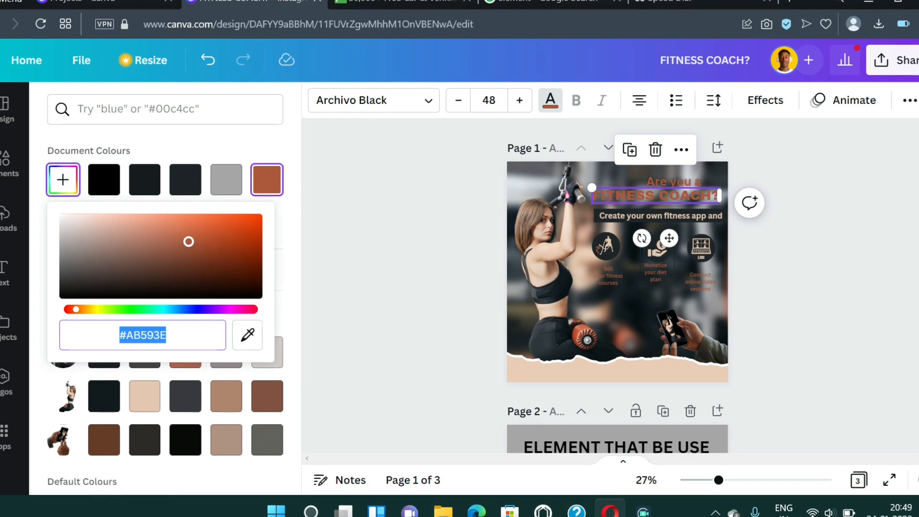
pyautogui.hotkey('ctrl', 'v')
pyautogui.click(766, 372)
# Copy the hex colour code from page 2 and set the "FITNESS COACH?" headline to #FF3800
pyautogui.scroll(-4, 766, 373)
pyautogui.click(666, 318)
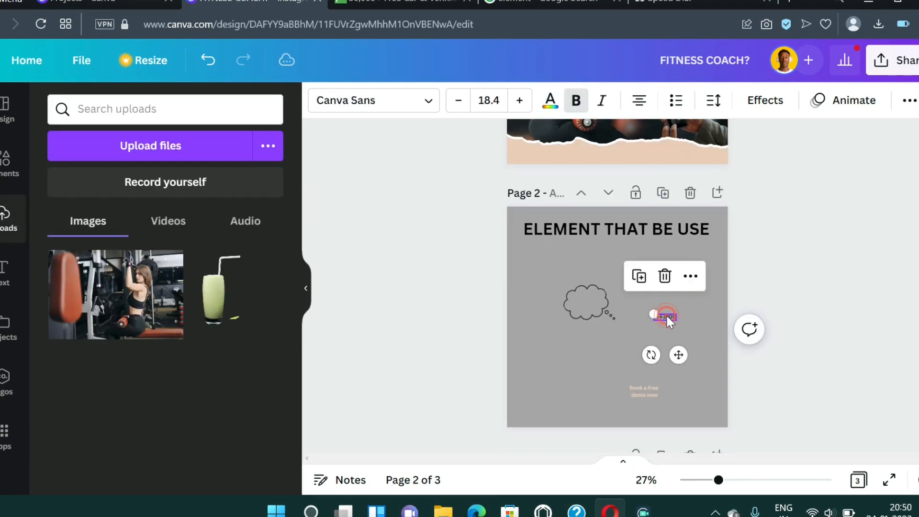
pyautogui.doubleClick(666, 317)
pyautogui.click(750, 248)
pyautogui.scroll(3, 750, 248)
pyautogui.scroll(2, 753, 254)
pyautogui.click(668, 197)
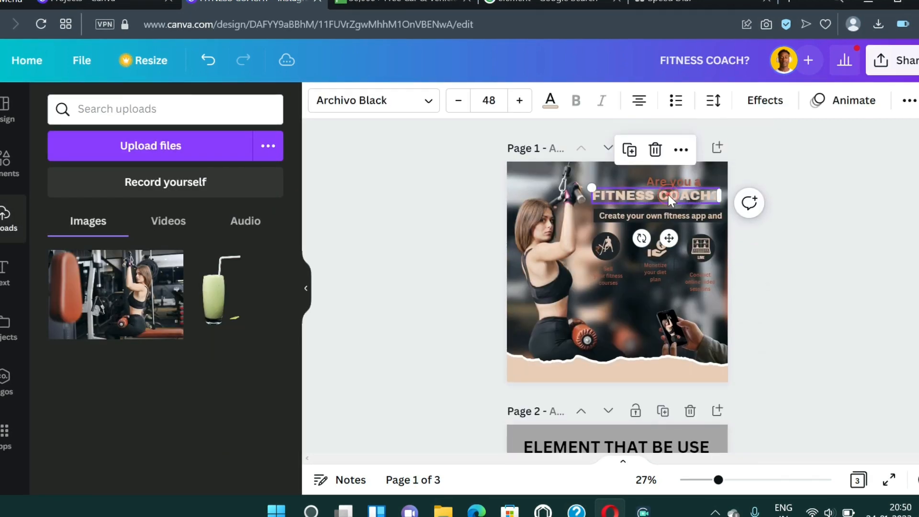
pyautogui.click(548, 103)
pyautogui.click(63, 179)
pyautogui.write('#FF3800')
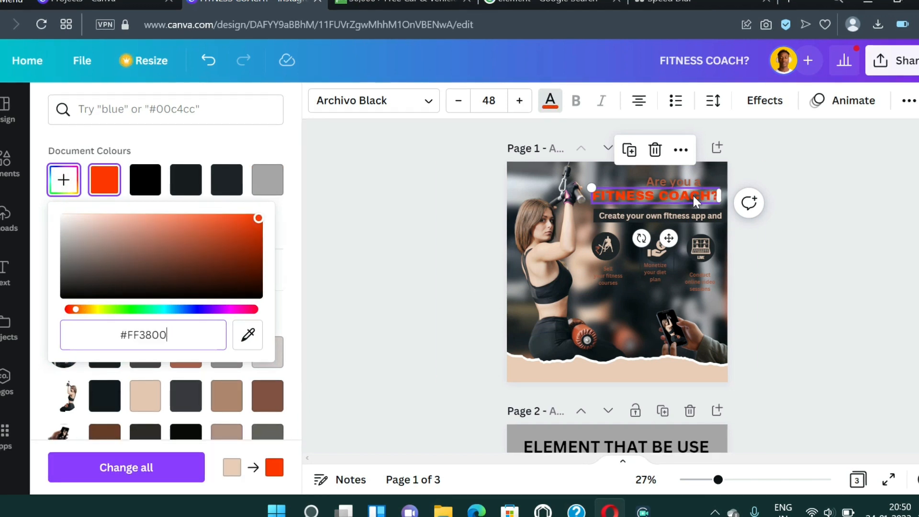
# Line up "Are you a" with the right end of the "FITNESS COACH?" headline and colour it white
pyautogui.moveTo(692, 194)
pyautogui.mouseDown()
pyautogui.moveTo(671, 185)
pyautogui.moveTo(681, 182)
pyautogui.mouseUp()
pyautogui.click(667, 183)
pyautogui.click(186, 220)
pyautogui.click(755, 220)
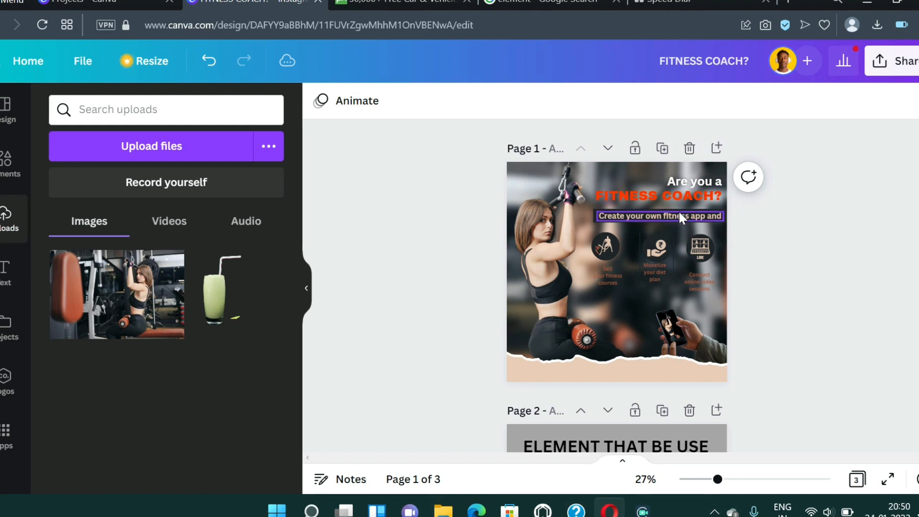
# Fill the bar behind "Create your own fitness app and" with white and colour its text orange-red
pyautogui.click(712, 214)
pyautogui.click(397, 106)
pyautogui.click(221, 220)
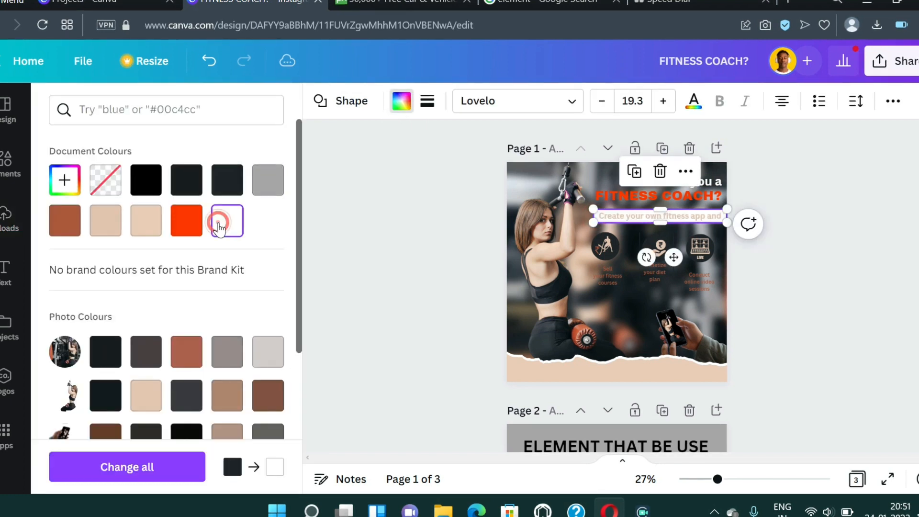
pyautogui.click(816, 237)
pyautogui.click(690, 217)
pyautogui.click(549, 101)
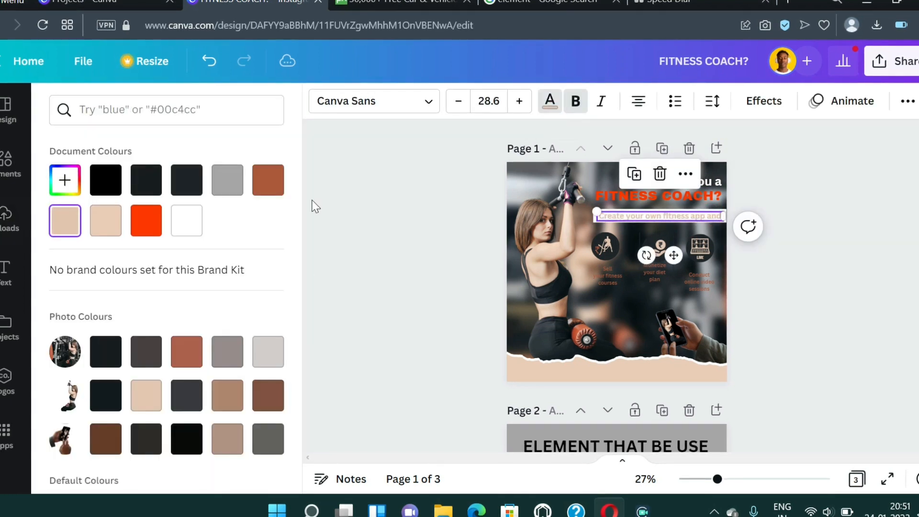
pyautogui.click(150, 232)
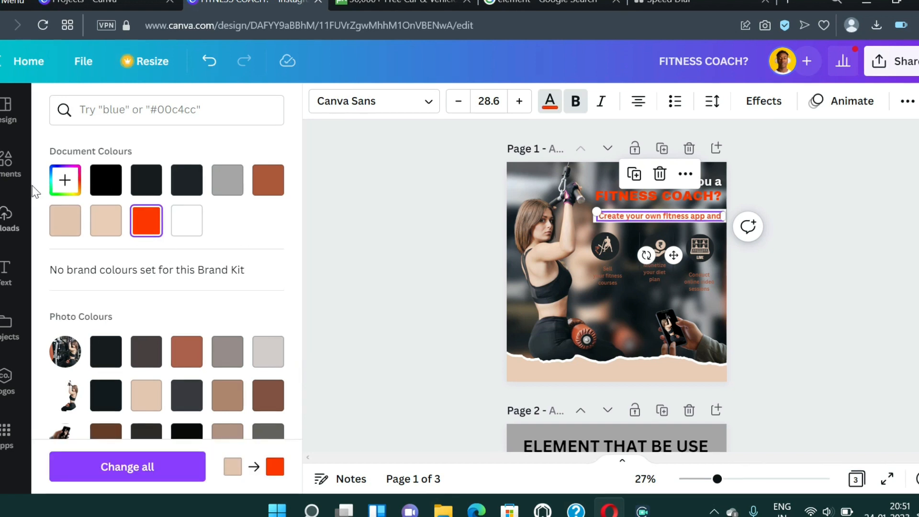
# Copy the orange-red hex code from the tagline text and fill the first icon's circle with #FF3800
pyautogui.click(64, 180)
pyautogui.hotkey('ctrl', 'c')
pyautogui.click(823, 274)
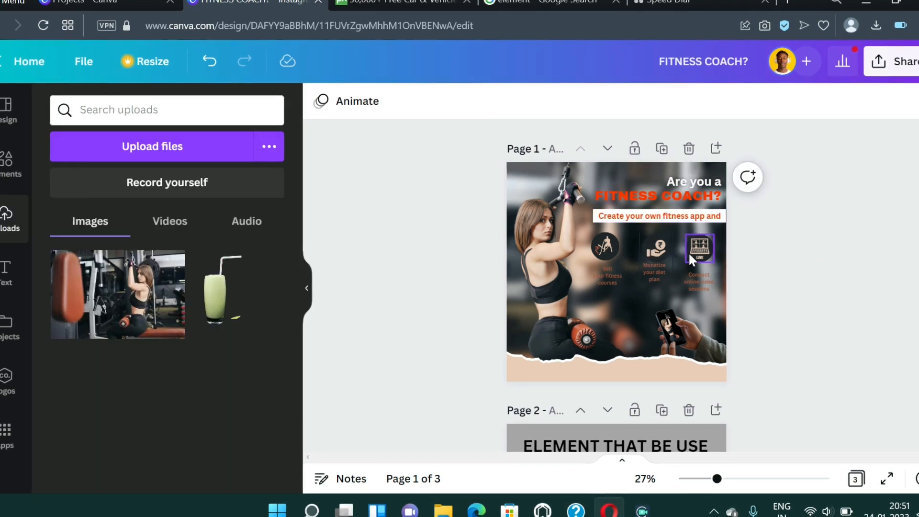
pyautogui.click(605, 247)
pyautogui.click(401, 101)
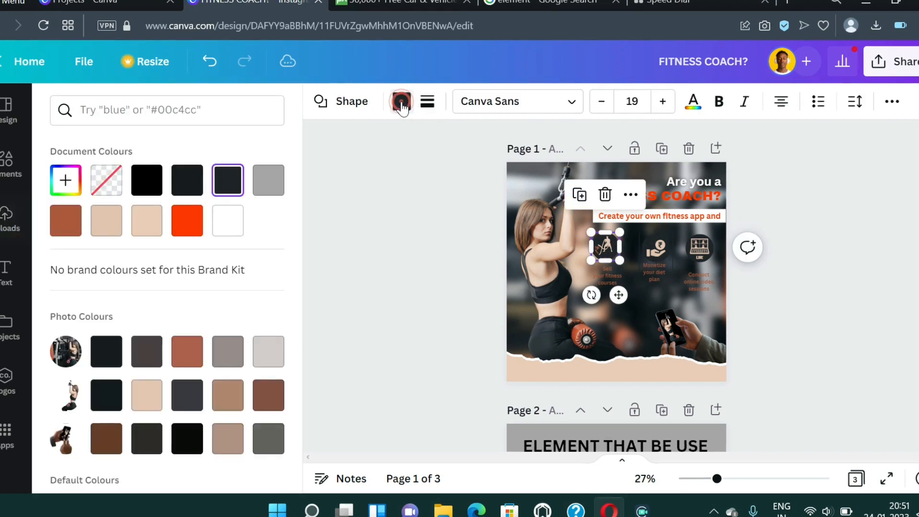
pyautogui.click(65, 179)
pyautogui.hotkey('ctrl', 'v')
pyautogui.click(349, 225)
# Fill the circles behind the hand-with-coin icon and the live-video icon with #FF3800
pyautogui.click(655, 247)
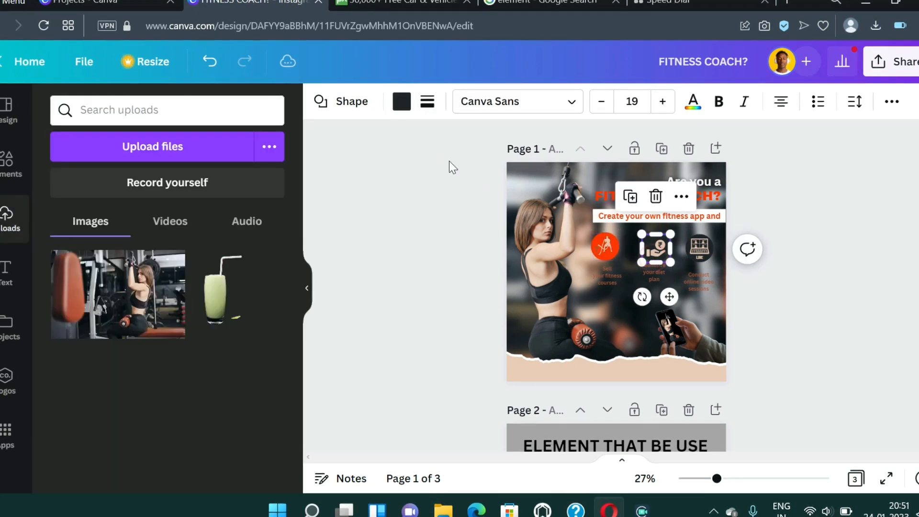
pyautogui.click(401, 102)
pyautogui.click(65, 180)
pyautogui.hotkey('ctrl', 'v')
pyautogui.click(699, 247)
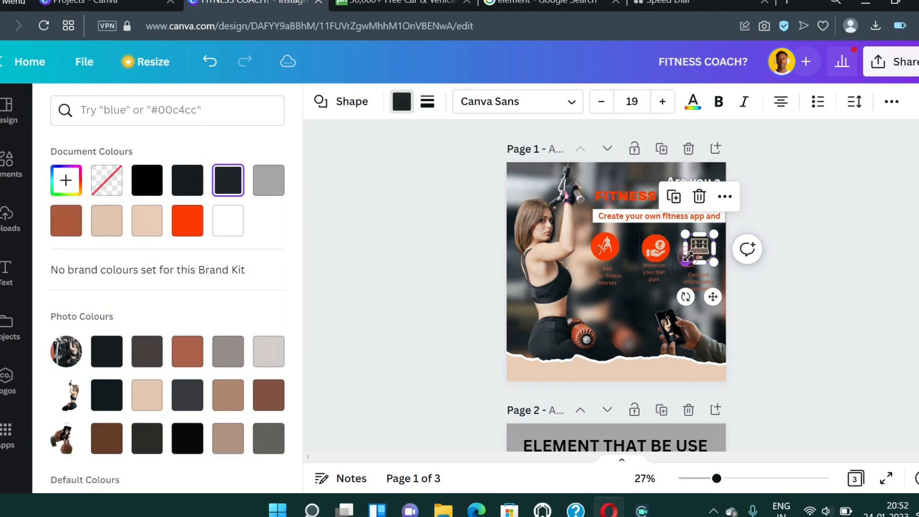
pyautogui.click(66, 180)
pyautogui.hotkey('ctrl', 'v')
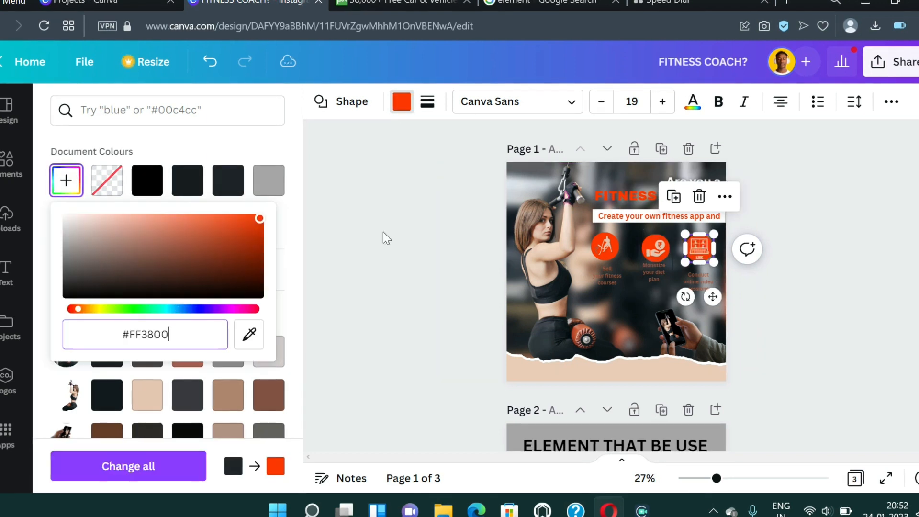
pyautogui.click(383, 232)
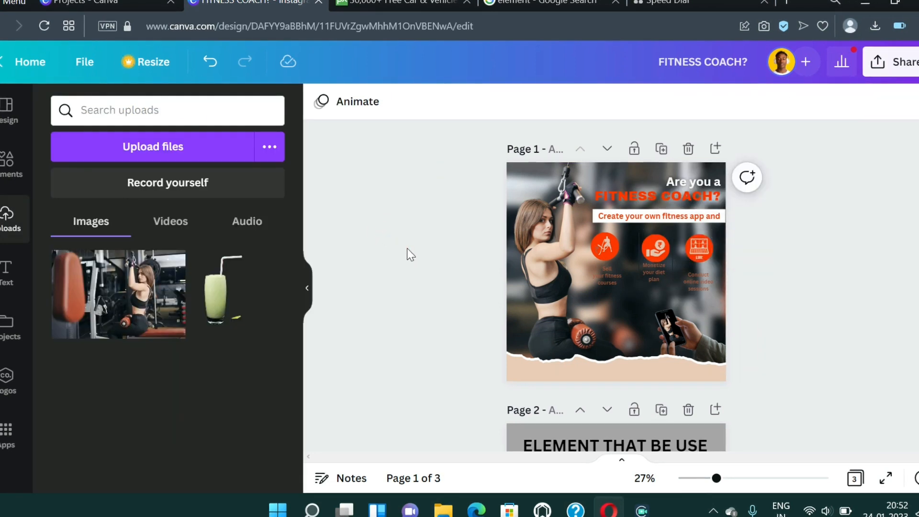
# Select the three icons together and apply the dark charcoal document colour to their "LIVE" label text
pyautogui.click(606, 247)
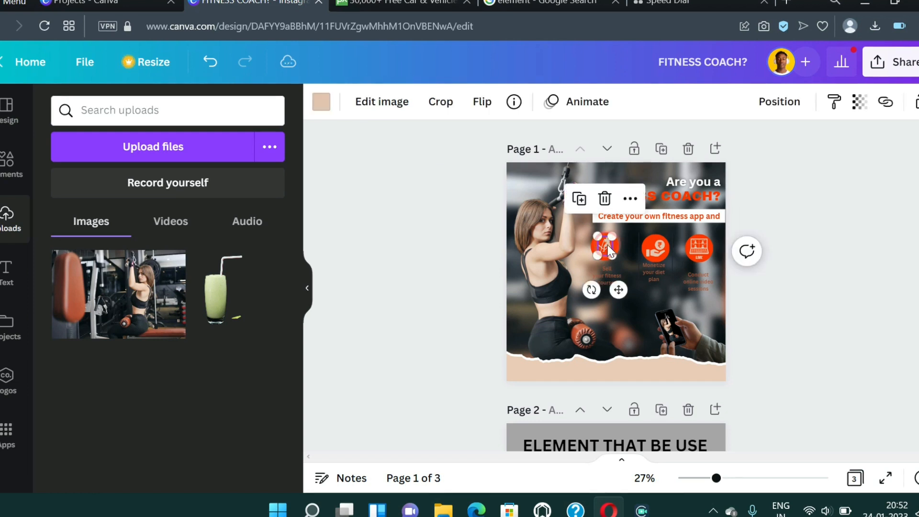
pyautogui.keyDown('shift'); pyautogui.click(656, 249); pyautogui.keyUp('shift')
pyautogui.keyDown('shift'); pyautogui.click(698, 247); pyautogui.keyUp('shift')
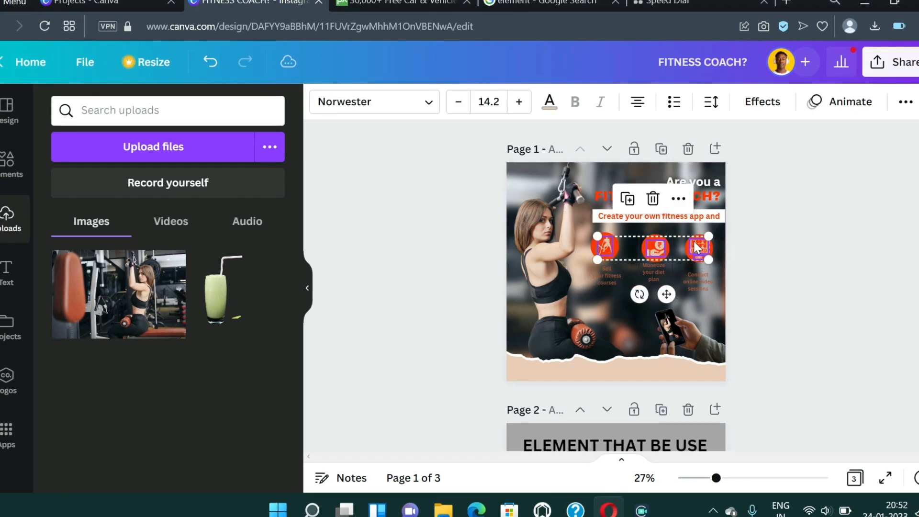
pyautogui.click(551, 104)
pyautogui.click(189, 182)
pyautogui.click(687, 250)
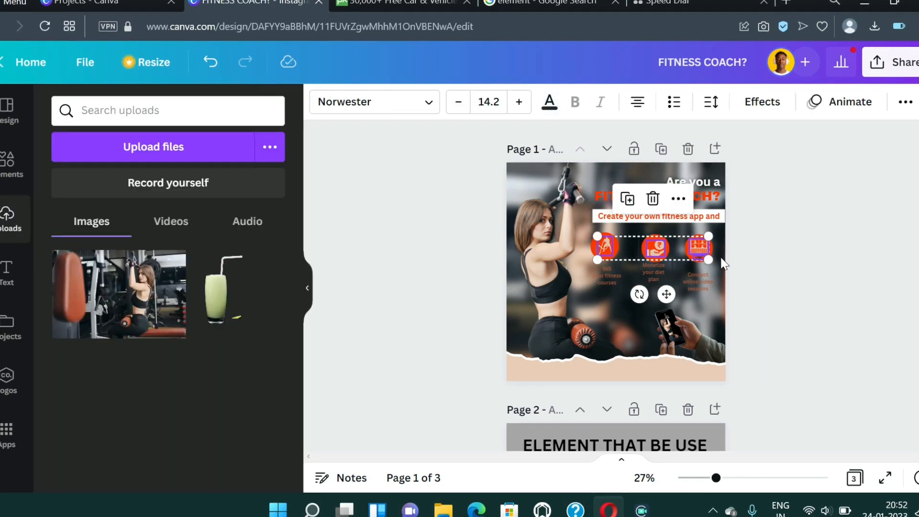
pyautogui.click(748, 102)
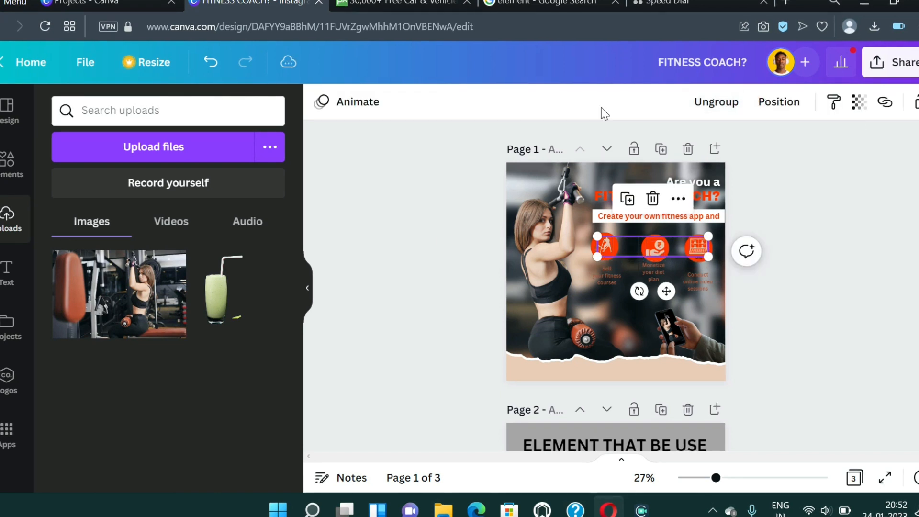
pyautogui.click(721, 112)
pyautogui.click(755, 145)
# Recolour the hand-with-coin icon and the fitness figure icon with the dark charcoal document colour
pyautogui.click(655, 249)
pyautogui.click(323, 103)
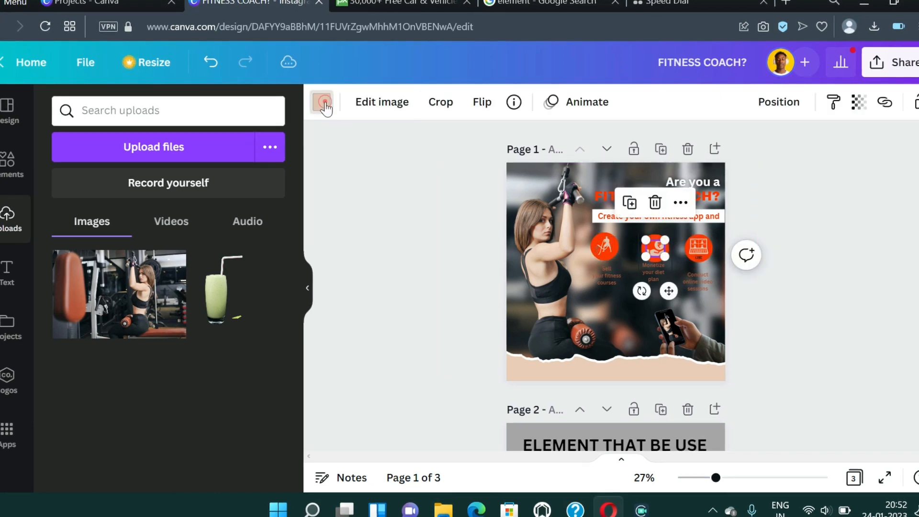
pyautogui.click(190, 186)
pyautogui.click(604, 246)
pyautogui.click(189, 182)
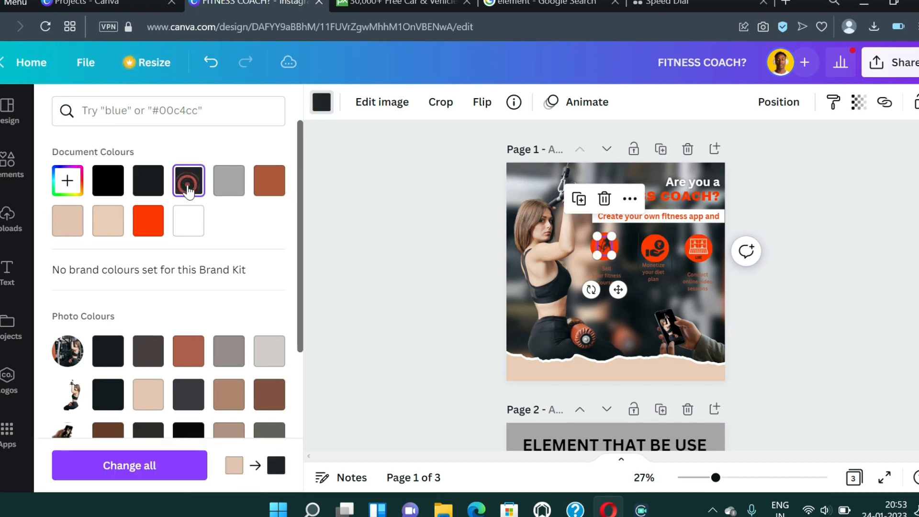
# Recolour the live-video icon and the small rupee symbol beside the fitness figure with the dark charcoal document colour
pyautogui.click(697, 249)
pyautogui.click(194, 181)
pyautogui.click(389, 233)
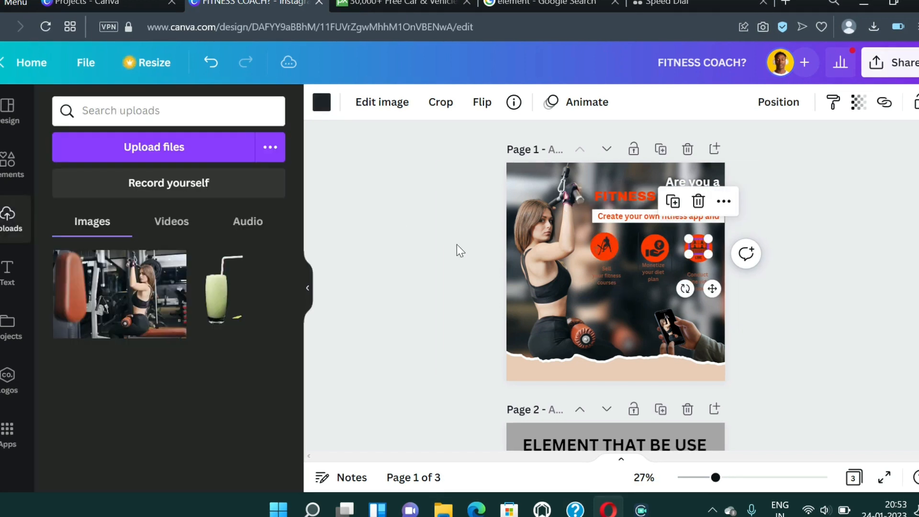
pyautogui.click(597, 249)
pyautogui.click(322, 102)
pyautogui.click(189, 181)
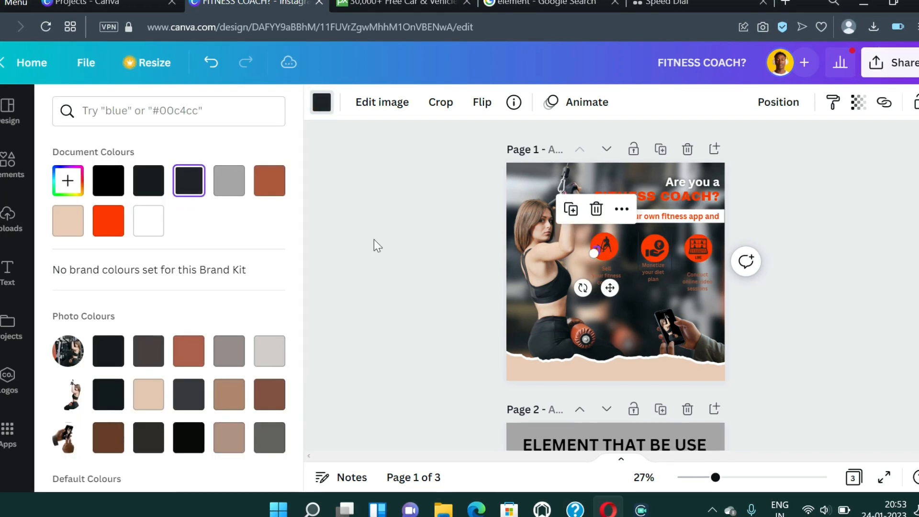
pyautogui.click(374, 239)
pyautogui.click(789, 207)
# Nudge the small rupee symbol slightly to the right, towards the fitness figure inside the first orange circle
pyautogui.click(699, 247)
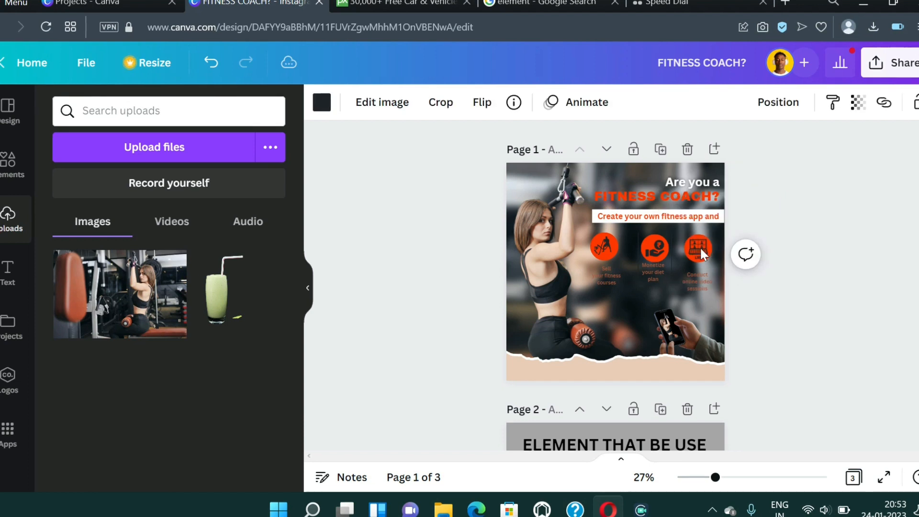
pyautogui.click(606, 247)
pyautogui.moveTo(714, 477); pyautogui.dragTo(730, 477)
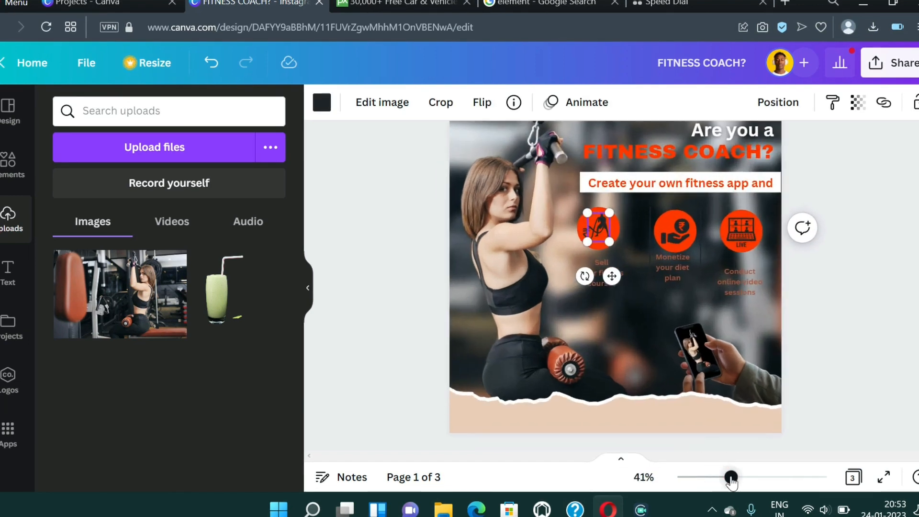
pyautogui.click(860, 234)
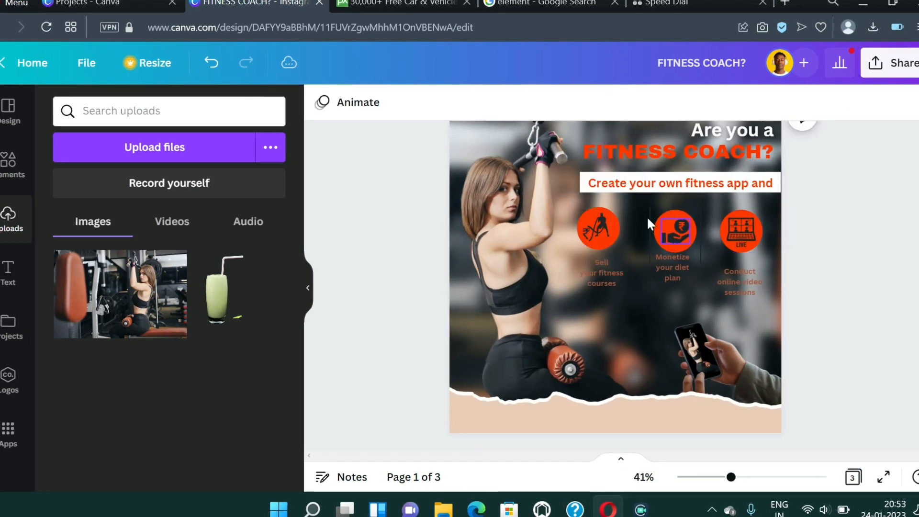
pyautogui.click(602, 226)
pyautogui.press('Right')
pyautogui.press('Right')
pyautogui.press('Right')
pyautogui.press('Right')
pyautogui.press('Right')
pyautogui.press('Right')
pyautogui.press('Right')
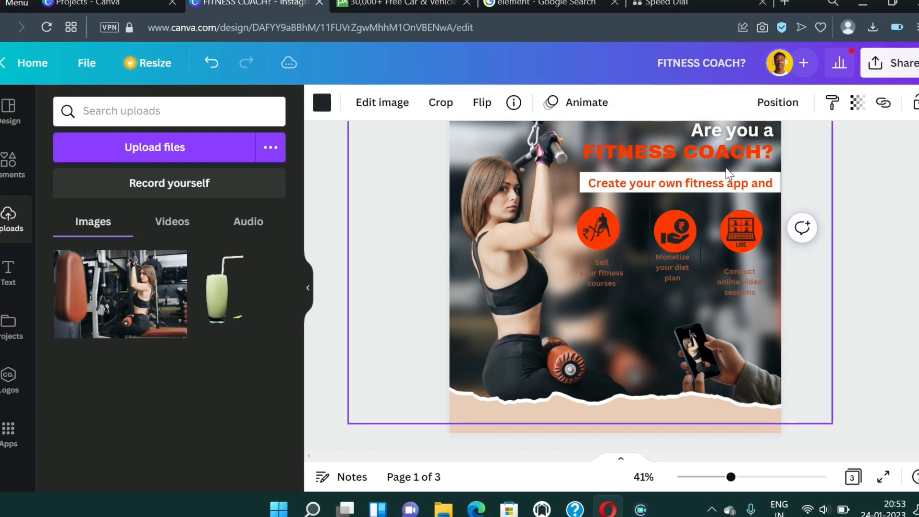
pyautogui.press('Right')
pyautogui.press('Right')
pyautogui.press('Right')
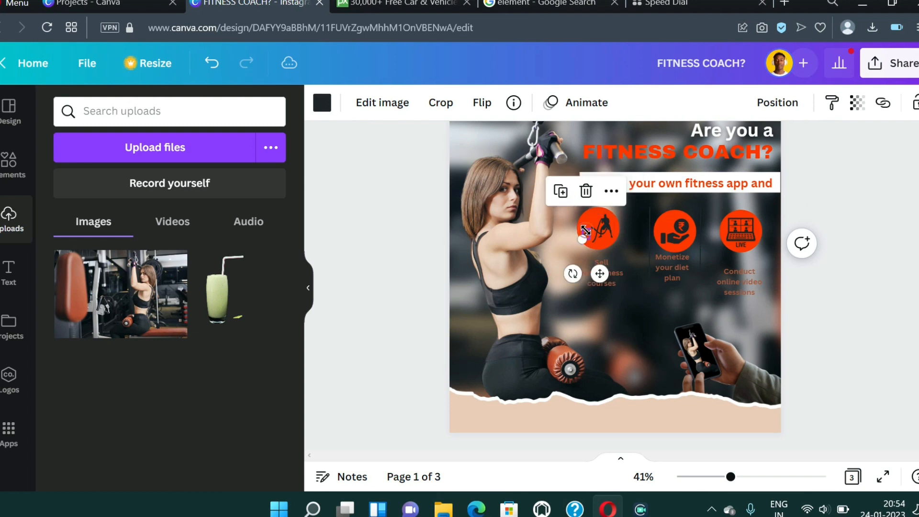
pyautogui.click(553, 232)
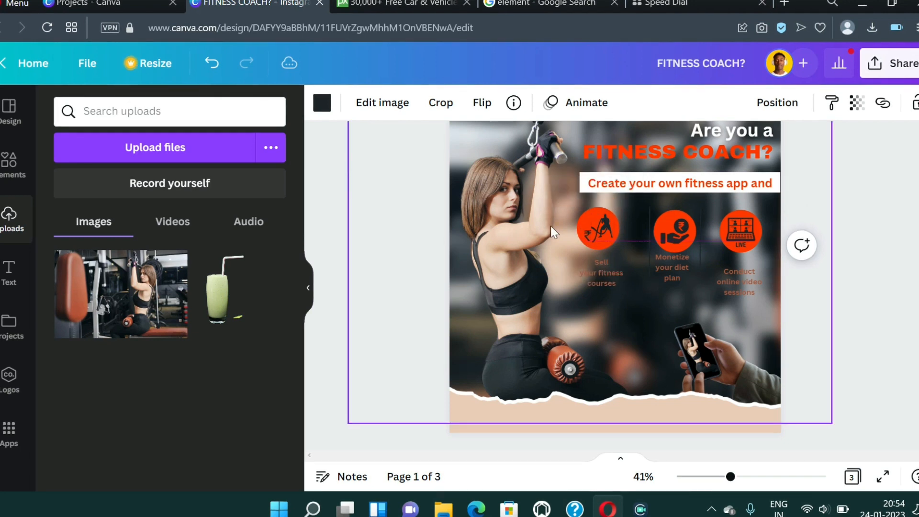
pyautogui.press('Right')
pyautogui.press('Right')
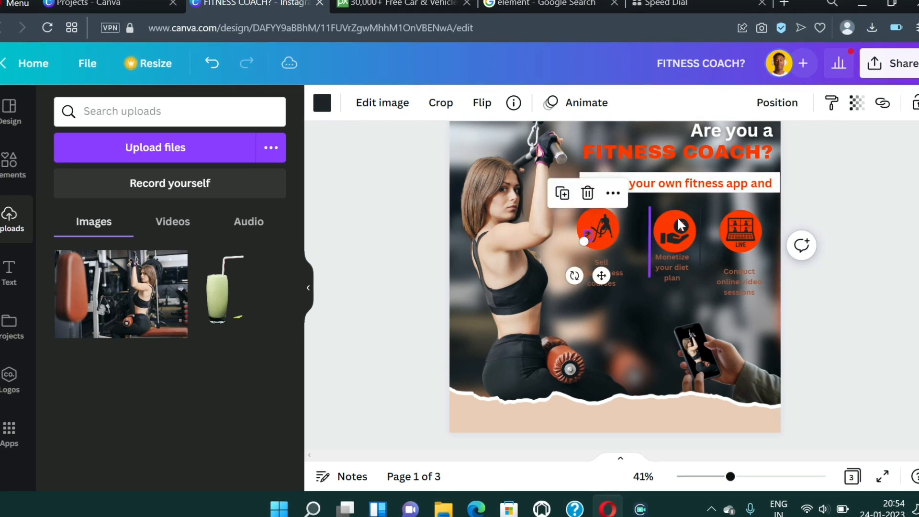
# Recolour both vertical divider lines around the hand-with-coin icon white
pyautogui.click(796, 275)
pyautogui.click(650, 260)
pyautogui.keyDown('shift'); pyautogui.click(700, 263); pyautogui.keyUp('shift')
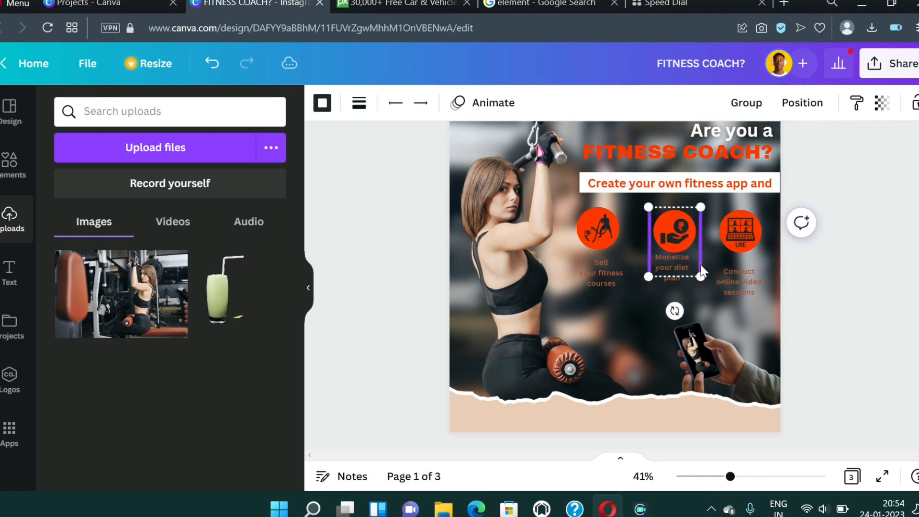
pyautogui.click(329, 110)
pyautogui.click(150, 221)
pyautogui.click(367, 219)
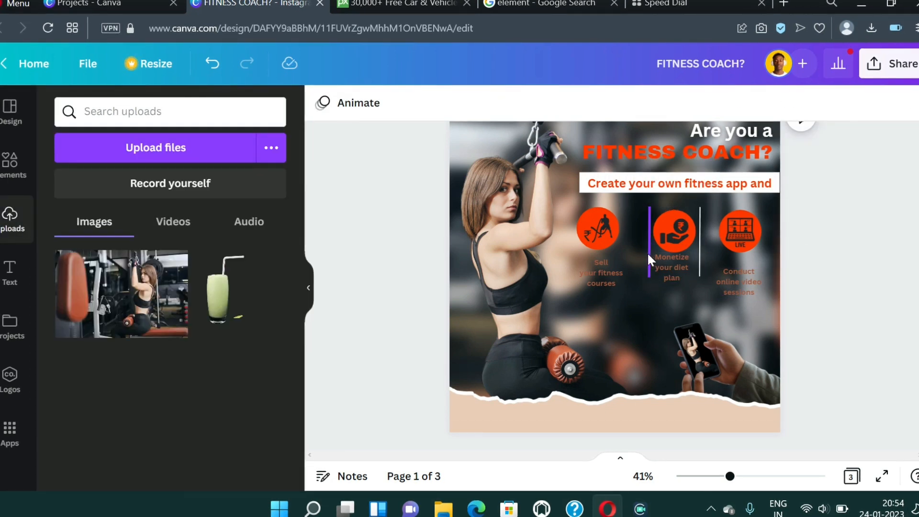
# Move the first divider line closer to the fitness figure icon and group the hand-with-coin icon with its circle
pyautogui.moveTo(649, 260); pyautogui.dragTo(631, 250)
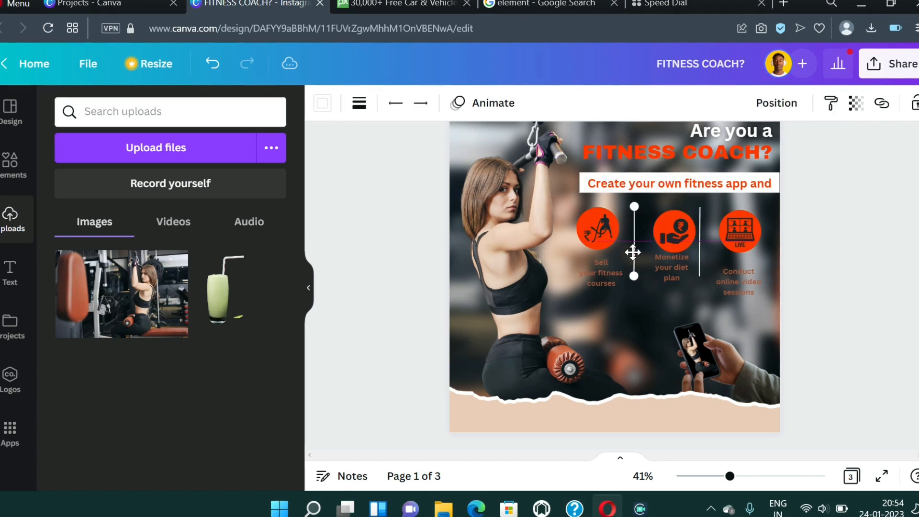
pyautogui.click(668, 223)
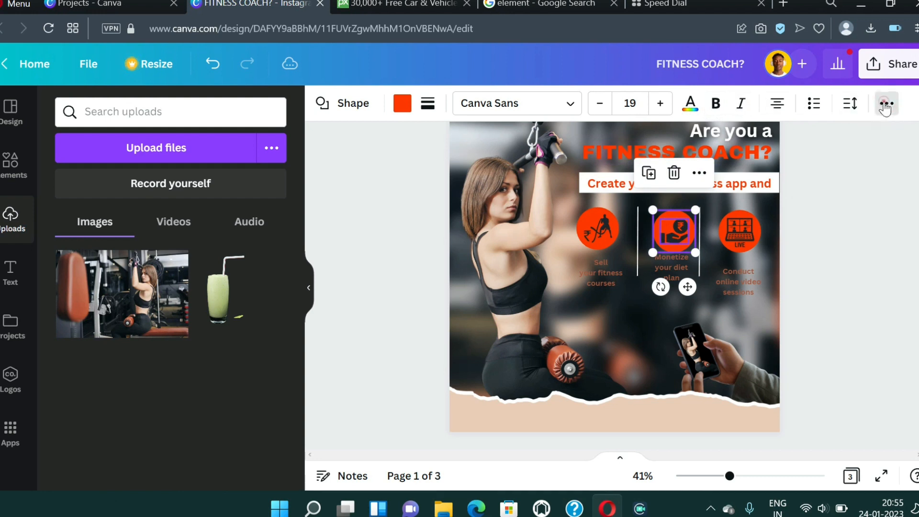
pyautogui.click(887, 103)
pyautogui.click(826, 293)
# Change the text colour of the three captions under the icons to white
pyautogui.click(671, 266)
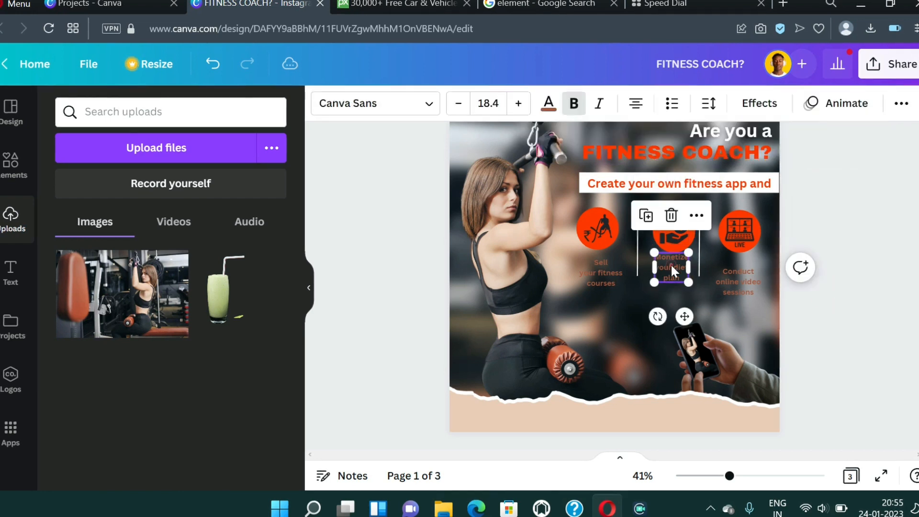
pyautogui.keyDown('shift'); pyautogui.click(611, 283); pyautogui.keyUp('shift')
pyautogui.moveTo(611, 282); pyautogui.dragTo(716, 286)
pyautogui.hotkey('ctrl', 'z')
pyautogui.keyDown('shift'); pyautogui.click(751, 279); pyautogui.keyUp('shift')
pyautogui.click(549, 103)
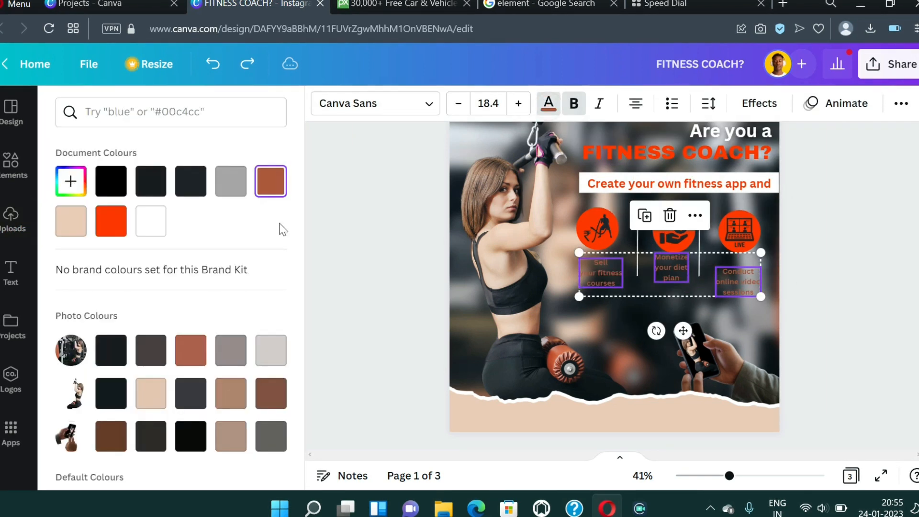
pyautogui.click(151, 221)
pyautogui.click(847, 309)
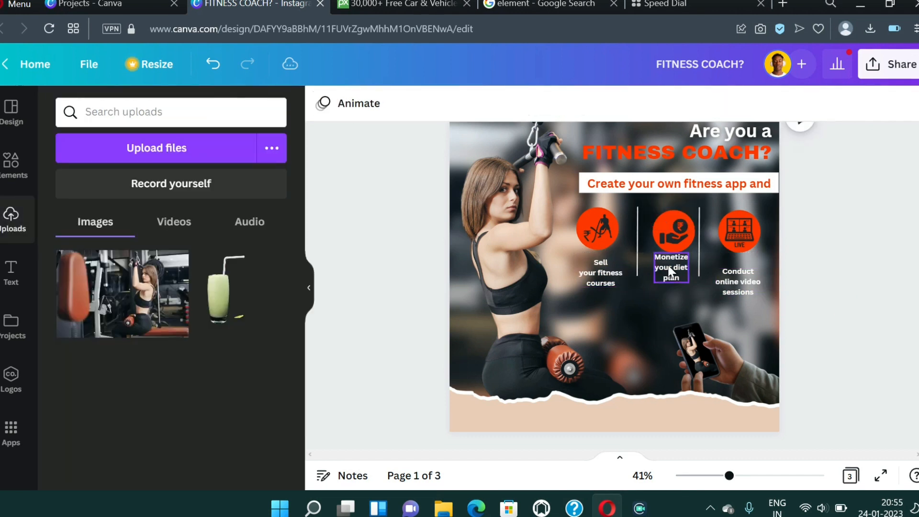
# Centre the "Monetize your diet plan" caption under the hand-with-coin icon and group the two together
pyautogui.moveTo(670, 264); pyautogui.dragTo(671, 235)
pyautogui.click(805, 331)
pyautogui.click(856, 220)
pyautogui.click(671, 266)
pyautogui.click(670, 239)
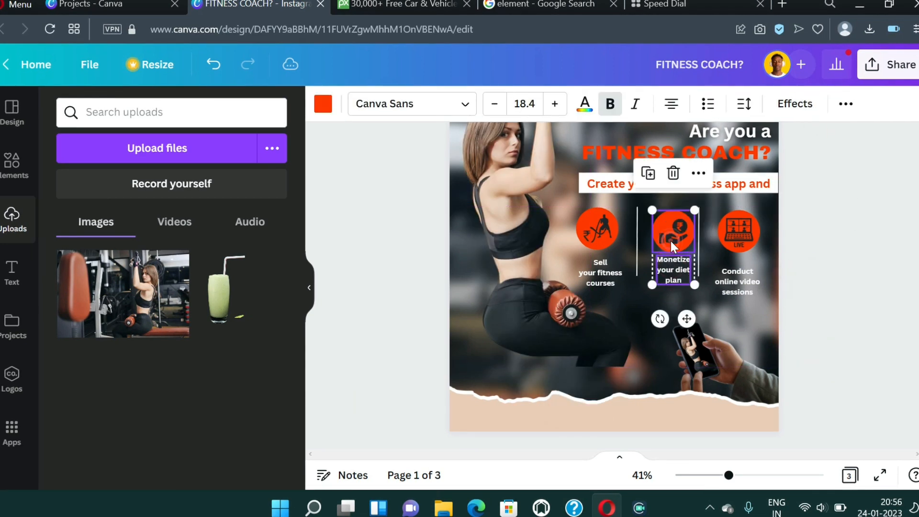
pyautogui.click(846, 103)
pyautogui.click(670, 140)
pyautogui.click(897, 303)
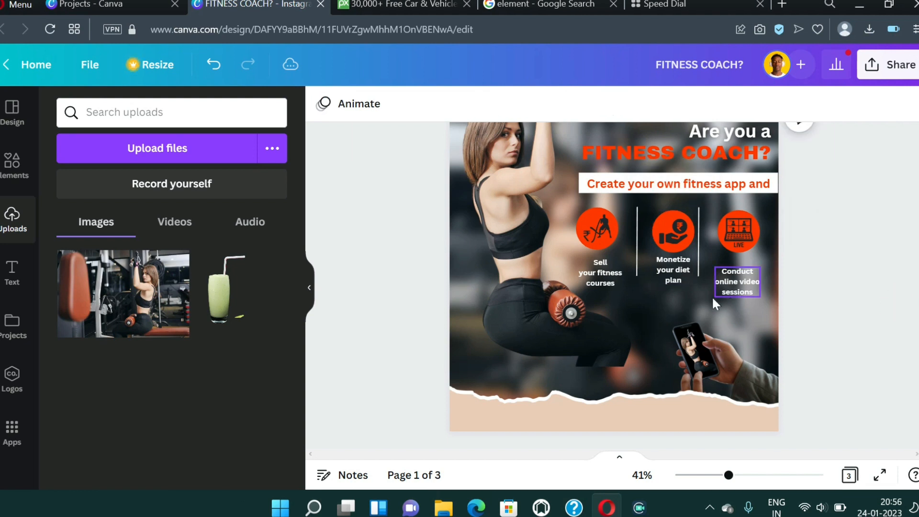
# Shift the grouped hand-with-coin icon and caption slightly so they line up with the neighbouring icons
pyautogui.click(716, 476)
pyautogui.moveTo(716, 476); pyautogui.dragTo(722, 476)
pyautogui.moveTo(663, 277); pyautogui.dragTo(666, 263)
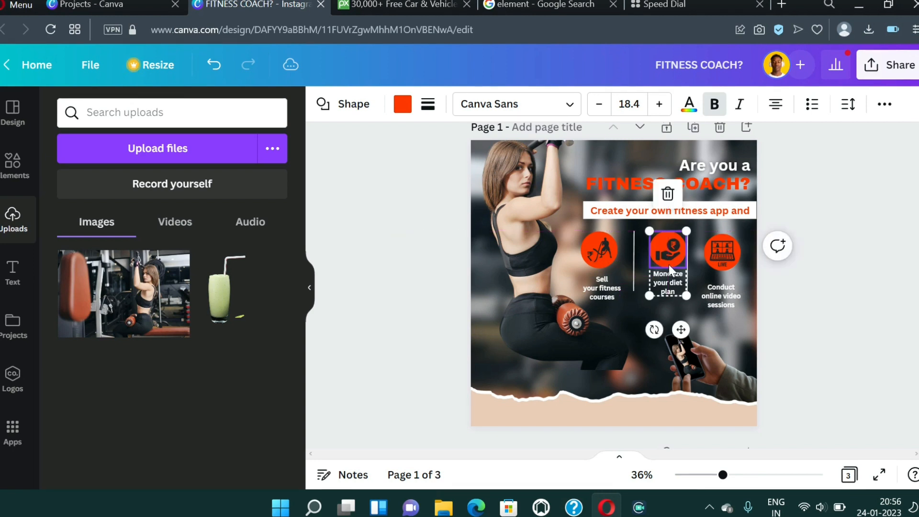
pyautogui.click(791, 306)
# Reposition the two vertical divider lines closer to the hand-with-coin group so they frame it evenly at the same height
pyautogui.click(686, 280)
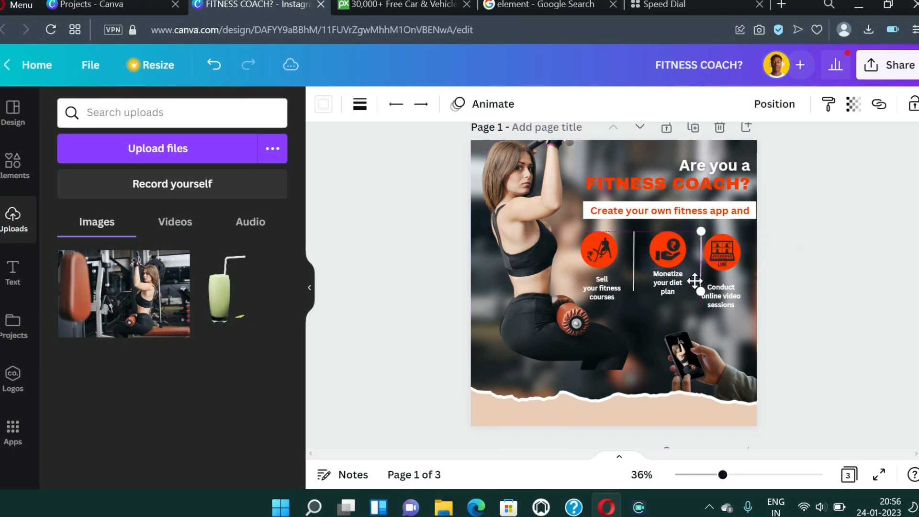
pyautogui.hotkey('shift', 'Right')
pyautogui.hotkey('shift', 'Right')
pyautogui.hotkey('shift', 'Right')
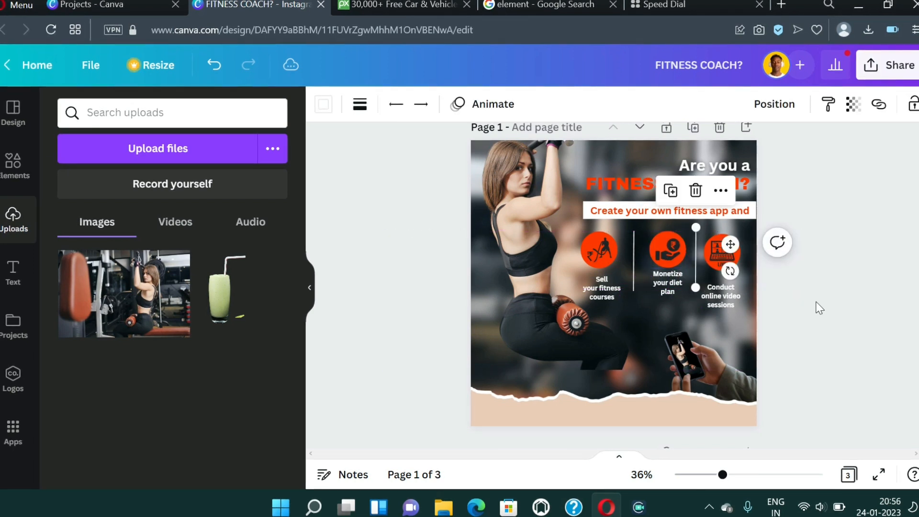
pyautogui.click(819, 308)
pyautogui.hotkey('ctrl', 'z')
pyautogui.hotkey('ctrl', 'z')
pyautogui.hotkey('ctrl', 'z')
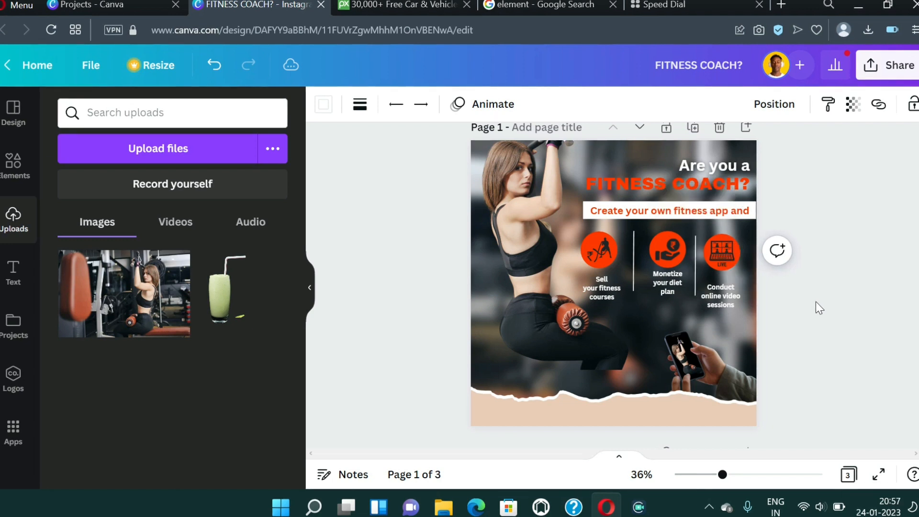
pyautogui.click(633, 258)
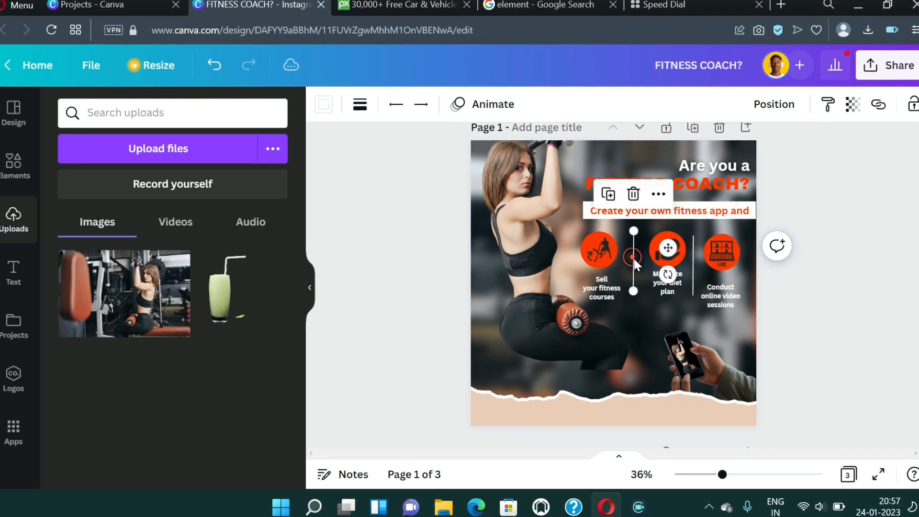
pyautogui.moveTo(633, 258); pyautogui.dragTo(638, 262)
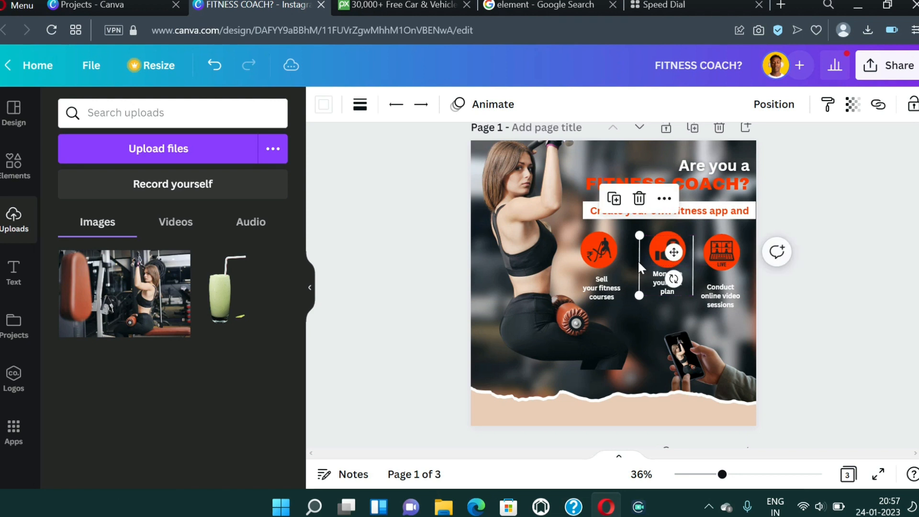
pyautogui.click(809, 303)
# Group the live-video icon with its orange circle, and the fitness figure and rupee symbol with theirs
pyautogui.click(720, 261)
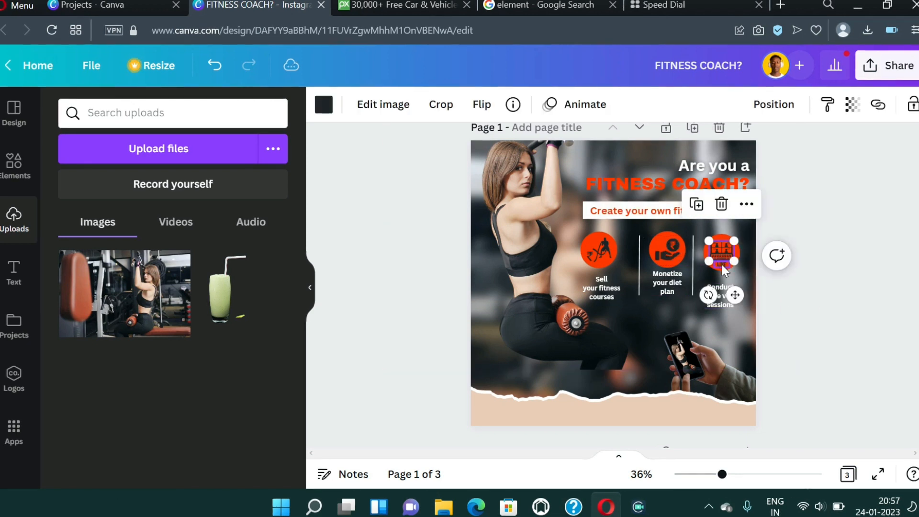
pyautogui.click(724, 266)
pyautogui.click(883, 105)
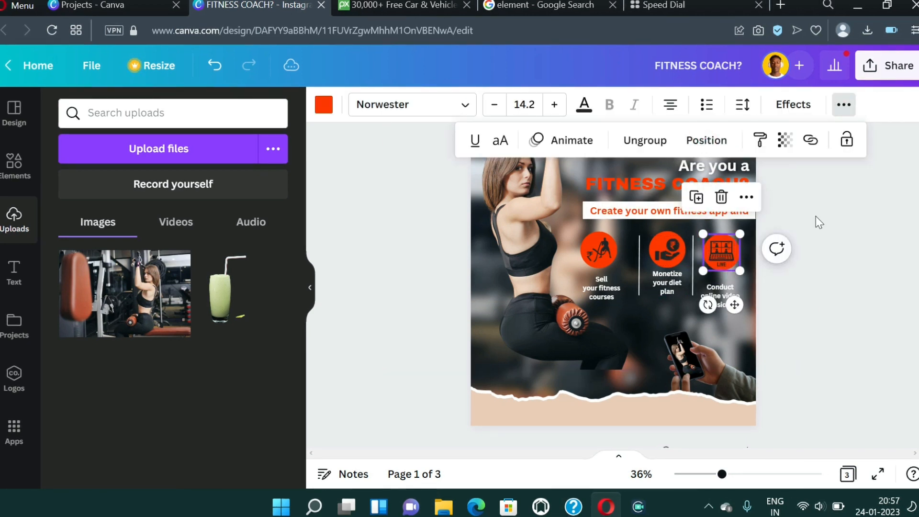
pyautogui.click(597, 254)
pyautogui.click(587, 251)
pyautogui.click(869, 104)
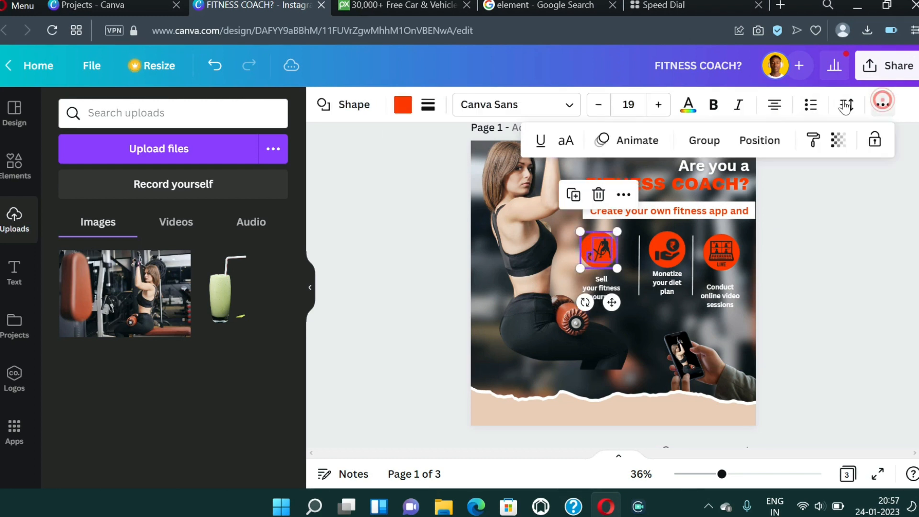
pyautogui.click(810, 200)
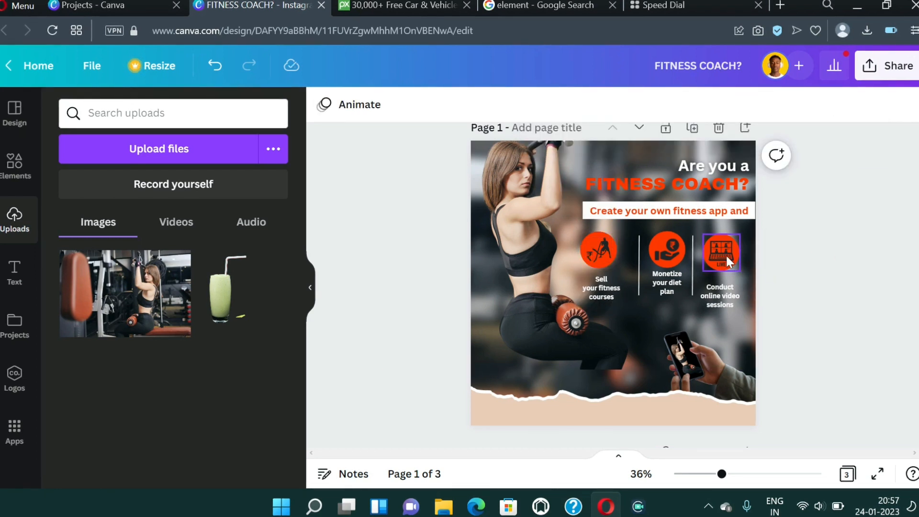
# Move the live-video and fitness figure icons inward, level with the hand-with-coin icon
pyautogui.moveTo(726, 254); pyautogui.dragTo(720, 252)
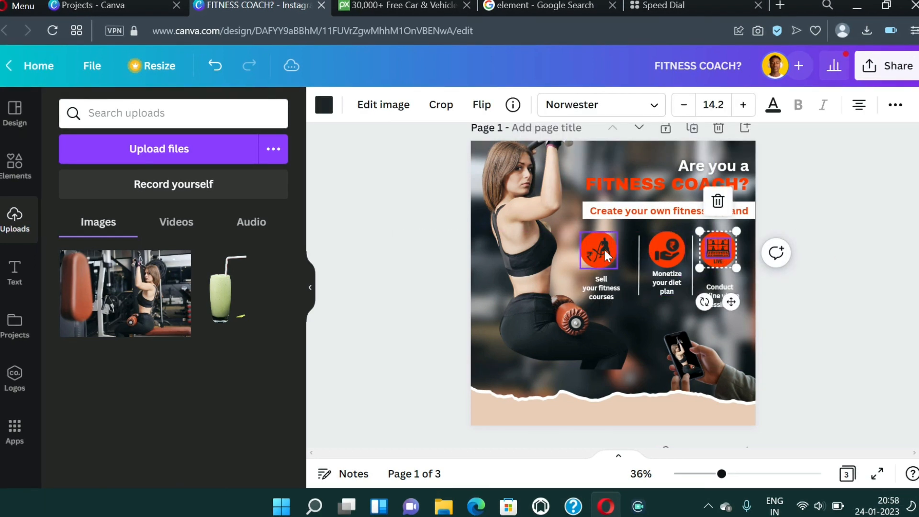
pyautogui.click(610, 249)
pyautogui.moveTo(614, 249); pyautogui.dragTo(611, 249)
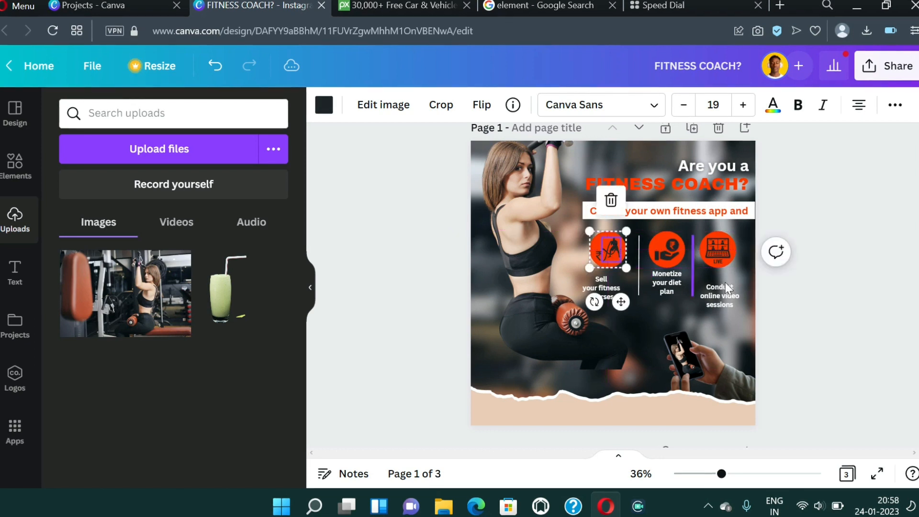
# Place the "Conduct online video sessions" and "Sell your fitness courses" captions directly under their icons, level with the middle caption
pyautogui.moveTo(721, 287); pyautogui.dragTo(720, 283)
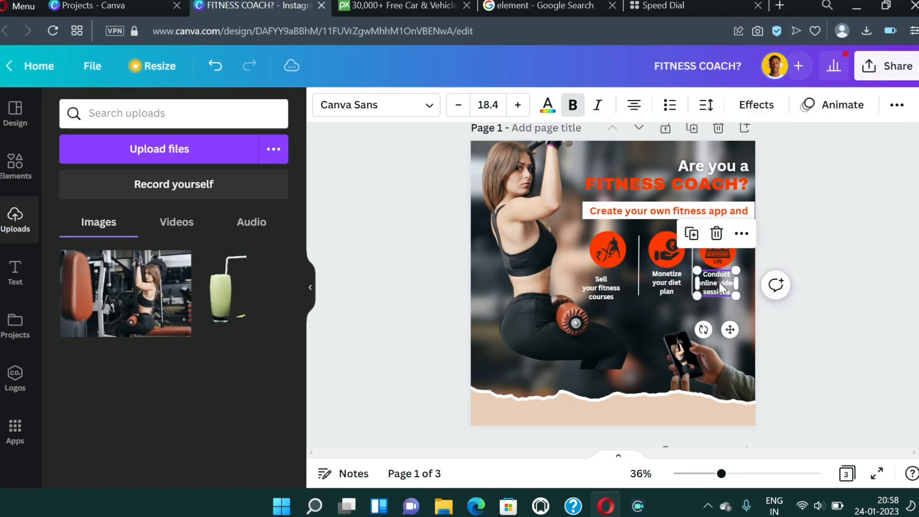
pyautogui.click(601, 289)
pyautogui.moveTo(601, 289); pyautogui.dragTo(607, 289)
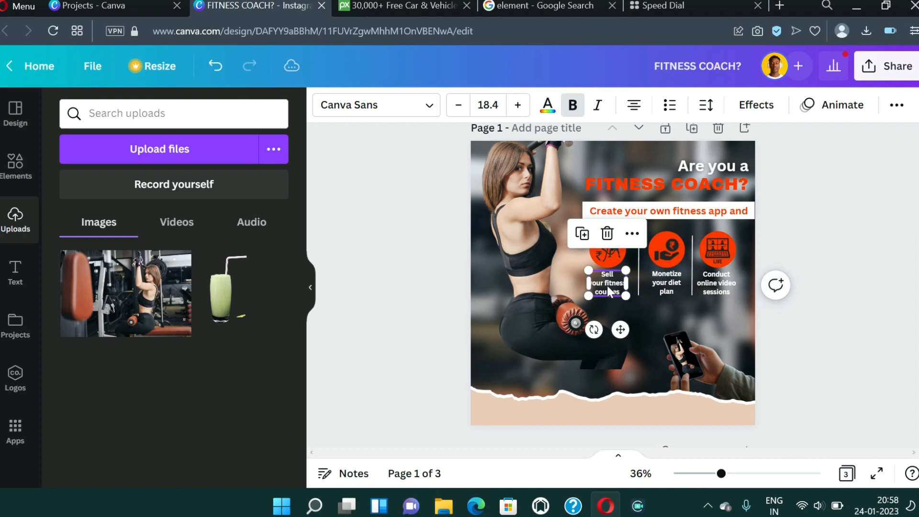
pyautogui.click(797, 323)
pyautogui.click(723, 286)
pyautogui.moveTo(722, 286); pyautogui.dragTo(715, 272)
pyautogui.click(781, 316)
pyautogui.click(830, 319)
# Group the live-video icon with its "Conduct online video sessions" caption
pyautogui.click(717, 255)
pyautogui.keyDown('shift'); pyautogui.click(716, 278); pyautogui.keyUp('shift')
pyautogui.click(842, 106)
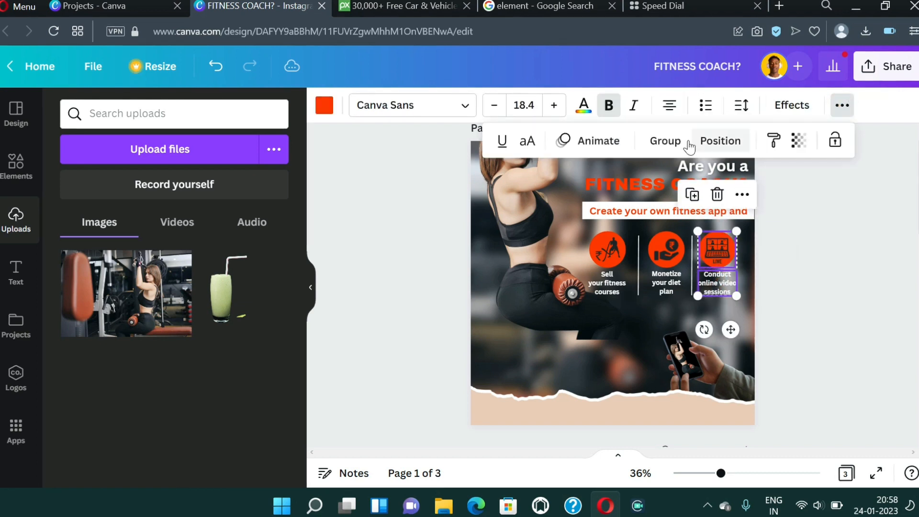
pyautogui.click(669, 139)
pyautogui.click(839, 301)
# Centre the "Sell your fitness courses" caption under the fitness figure icon and group the two
pyautogui.moveTo(610, 285)
pyautogui.mouseDown()
pyautogui.moveTo(610, 261)
pyautogui.moveTo(608, 280)
pyautogui.mouseUp()
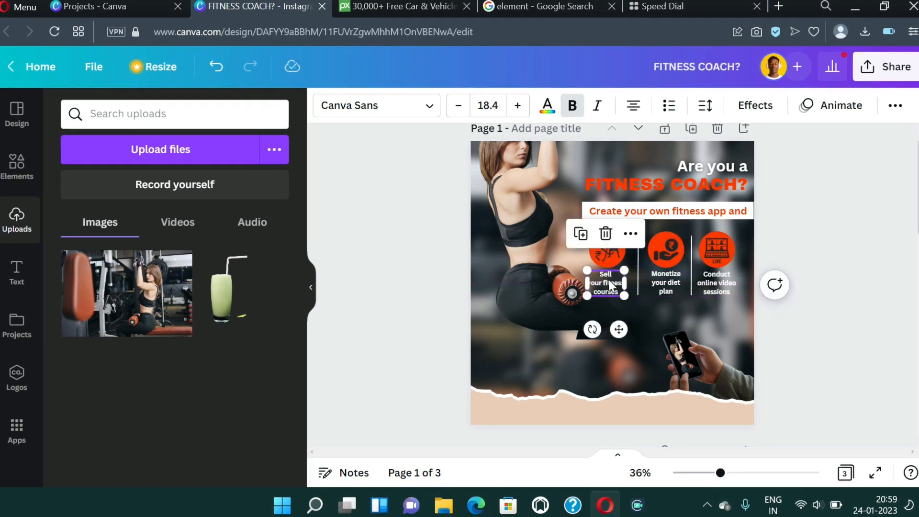
pyautogui.keyDown('shift'); pyautogui.click(611, 256); pyautogui.keyUp('shift')
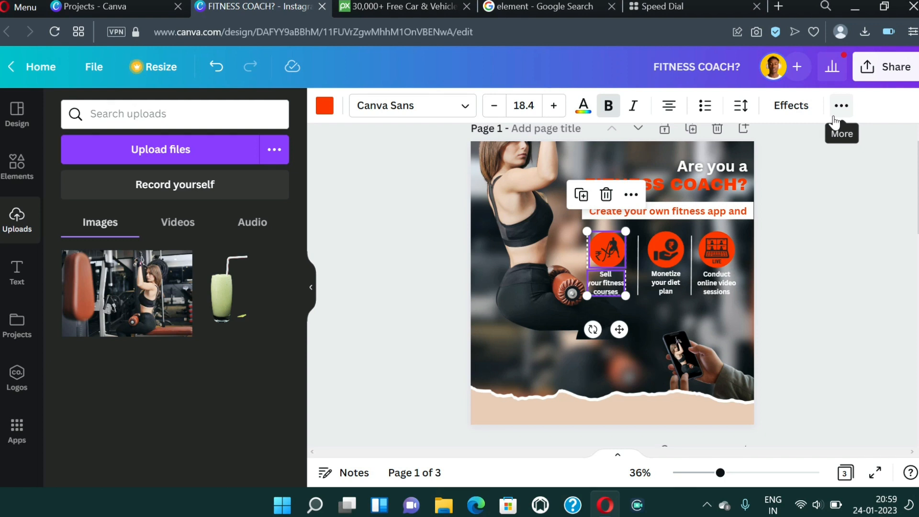
pyautogui.click(845, 200)
pyautogui.click(605, 283)
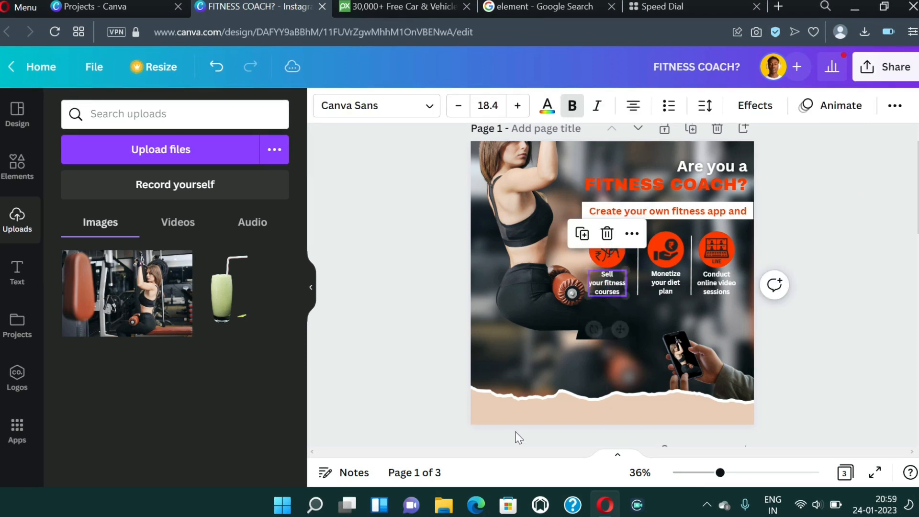
pyautogui.keyDown('shift'); pyautogui.click(603, 259); pyautogui.keyUp('shift')
pyautogui.click(841, 106)
pyautogui.click(667, 143)
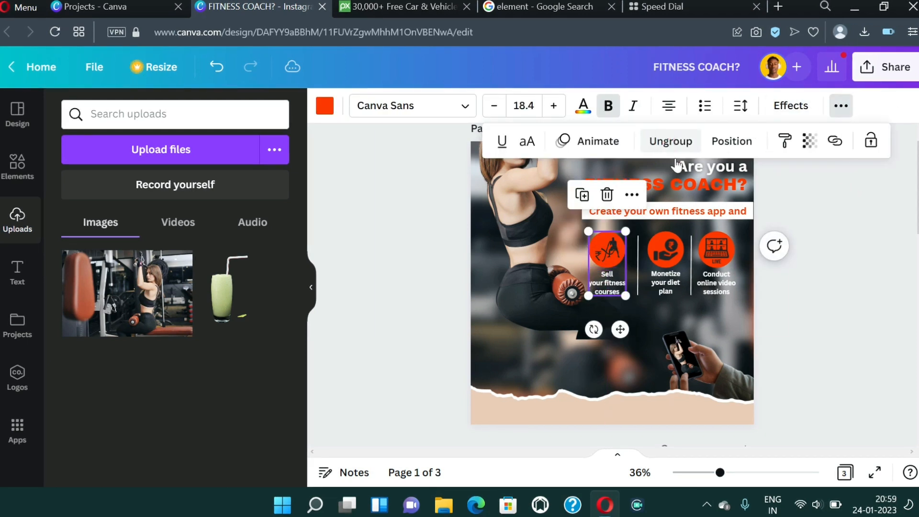
pyautogui.click(844, 298)
pyautogui.click(846, 302)
# Shift the left and right captioned icon groups slightly so all three sit evenly around the divider lines
pyautogui.click(665, 275)
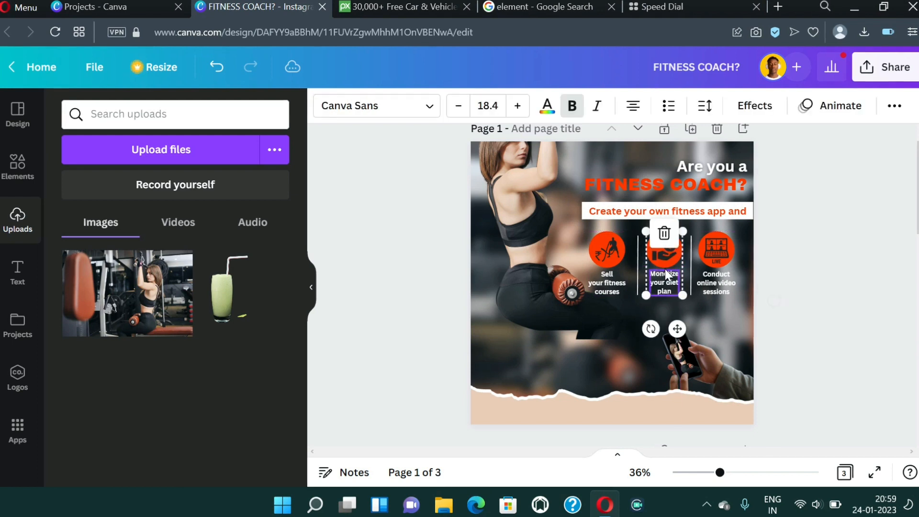
pyautogui.keyDown('shift'); pyautogui.click(713, 272); pyautogui.keyUp('shift')
pyautogui.moveTo(715, 268); pyautogui.dragTo(714, 268)
pyautogui.moveTo(611, 259); pyautogui.dragTo(614, 258)
pyautogui.click(843, 308)
pyautogui.click(713, 278)
pyautogui.keyDown('shift'); pyautogui.click(619, 265); pyautogui.keyUp('shift')
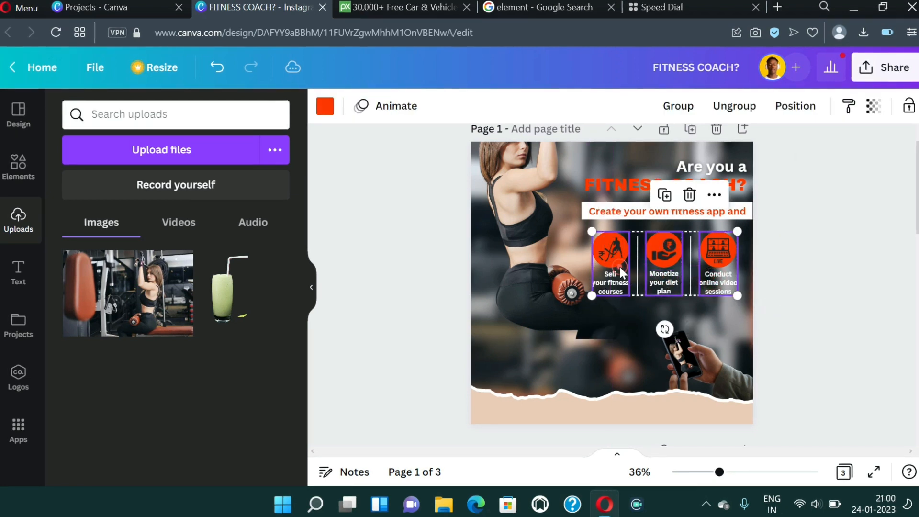
pyautogui.click(839, 203)
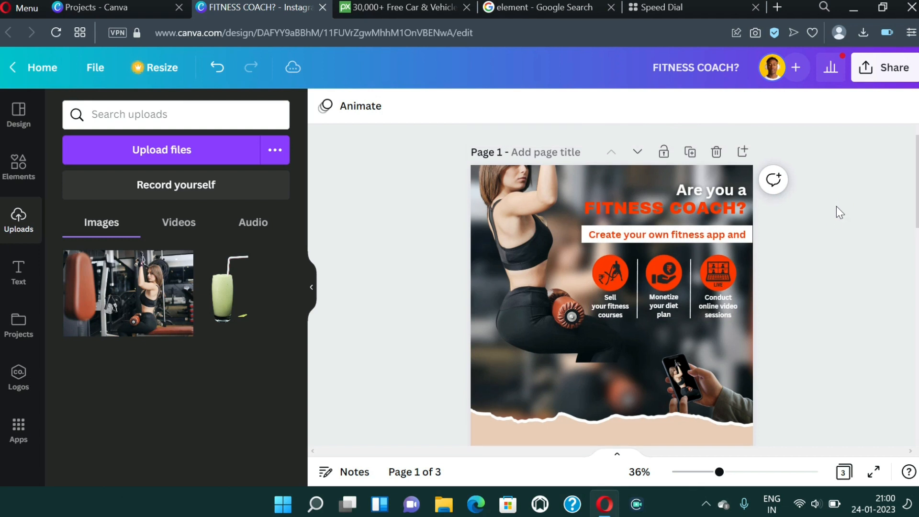
# Move the cut-out woman down on page 1 so her head and raised arms fit inside the post
pyautogui.moveTo(570, 320); pyautogui.dragTo(544, 388)
pyautogui.click(822, 389)
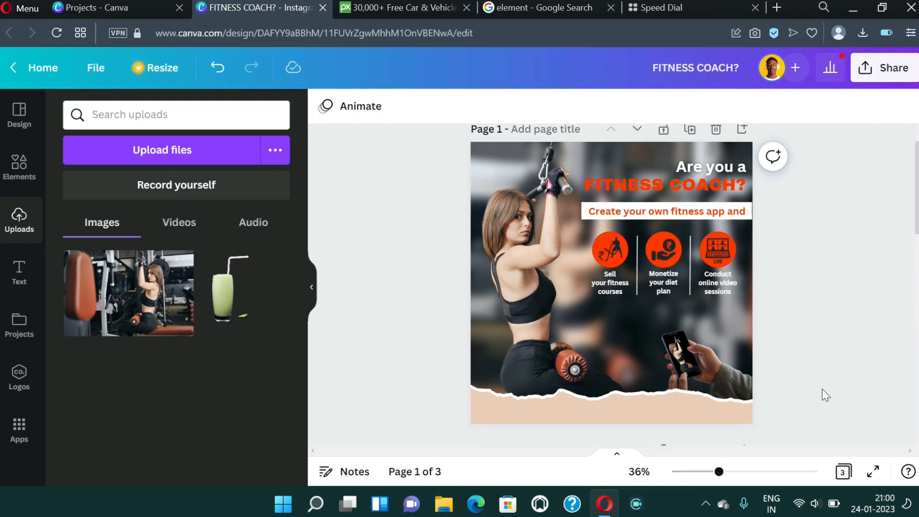
# Centre the "Create your own fitness app and" text within its white strip
pyautogui.click(745, 215)
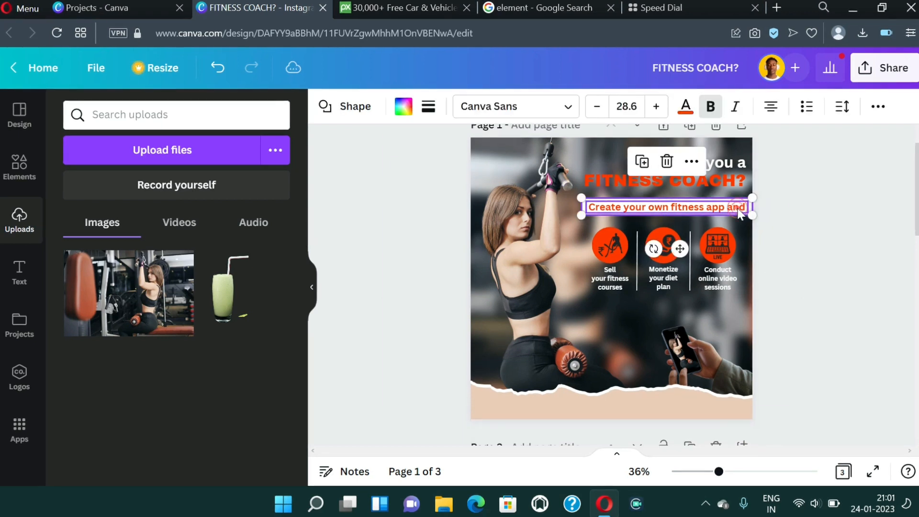
pyautogui.click(851, 228)
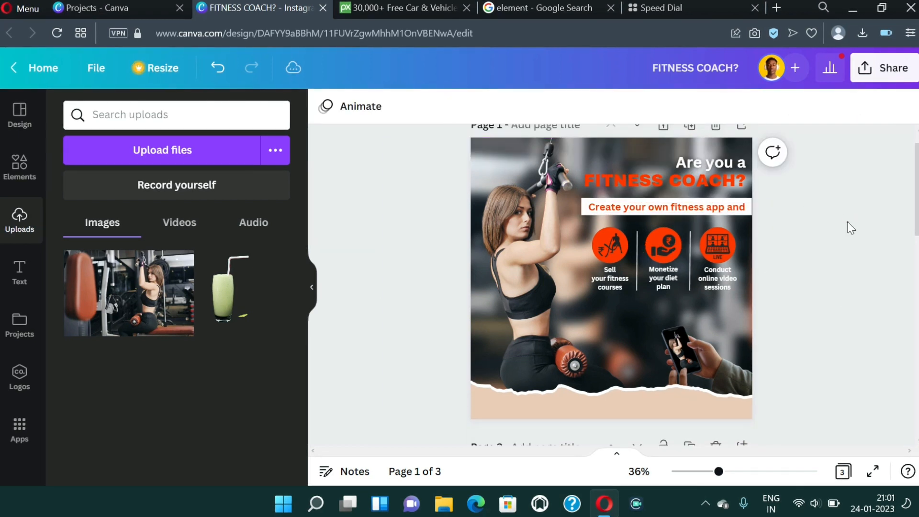
pyautogui.click(745, 238)
pyautogui.click(741, 214)
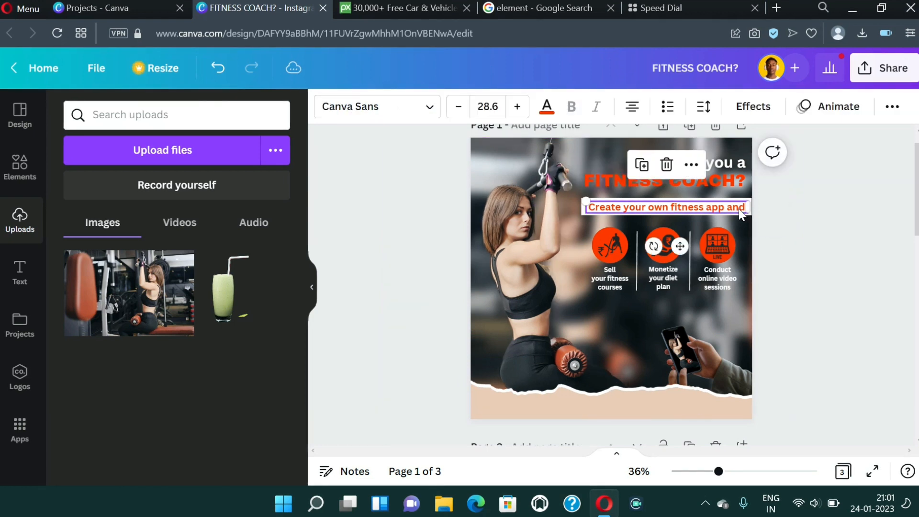
pyautogui.moveTo(741, 214); pyautogui.dragTo(737, 207)
pyautogui.click(841, 266)
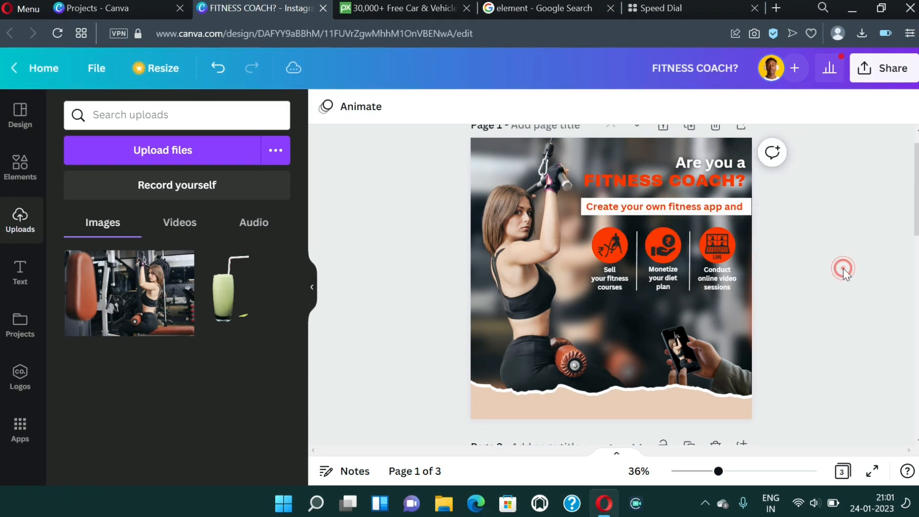
# Group the "Create your own fitness app and" text with its white strip
pyautogui.click(748, 216)
pyautogui.keyDown('shift'); pyautogui.click(741, 209); pyautogui.keyUp('shift')
pyautogui.click(876, 107)
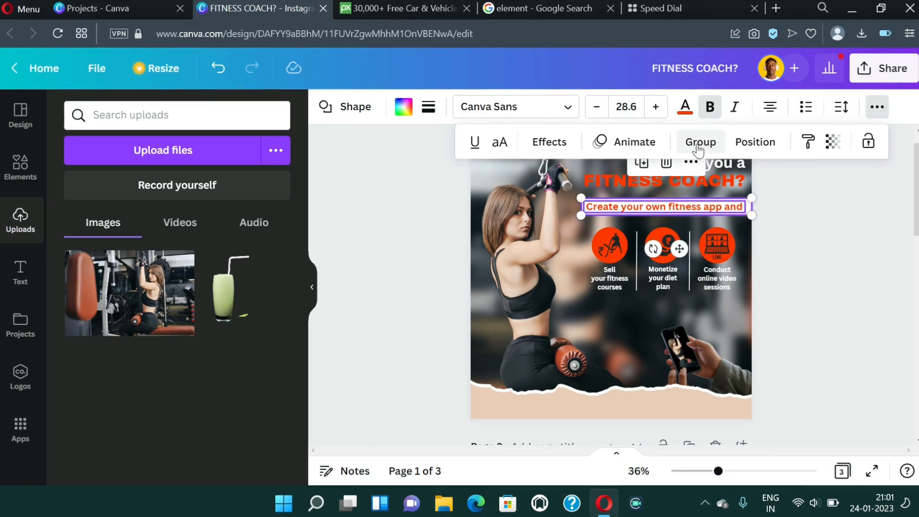
pyautogui.click(699, 150)
pyautogui.click(817, 244)
pyautogui.click(733, 209)
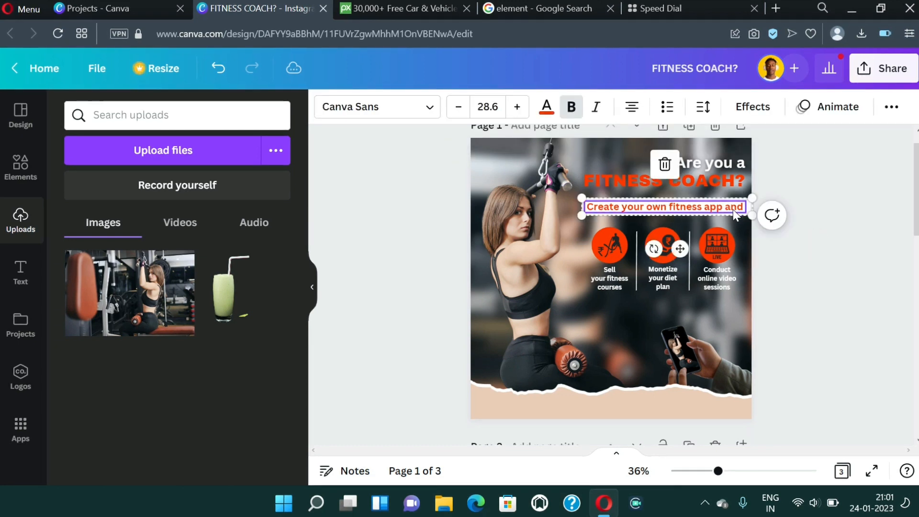
pyautogui.click(814, 228)
# Transfer the thought bubble from page 2 to page 1 and place it beside the hand-held phone, under the icons
pyautogui.scroll(-5, 816, 224)
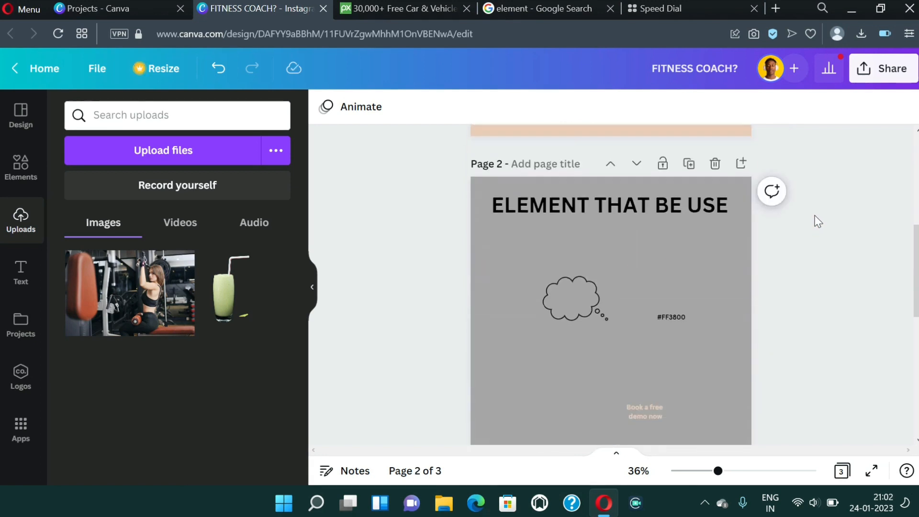
pyautogui.scroll(-3, 766, 211)
pyautogui.click(579, 158)
pyautogui.press('Delete')
pyautogui.scroll(7, 587, 235)
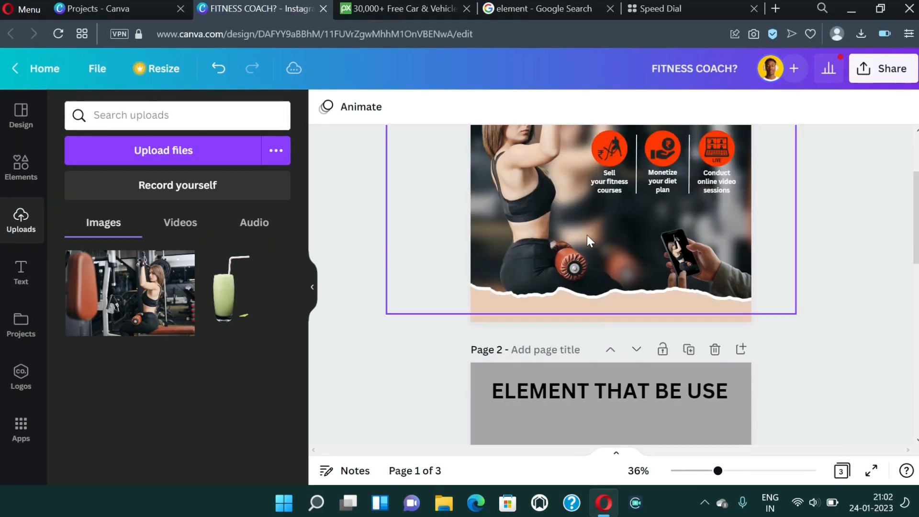
pyautogui.click(587, 236)
pyautogui.hotkey('ctrl', 'v')
pyautogui.moveTo(567, 177); pyautogui.dragTo(616, 240)
pyautogui.scroll(2, 765, 235)
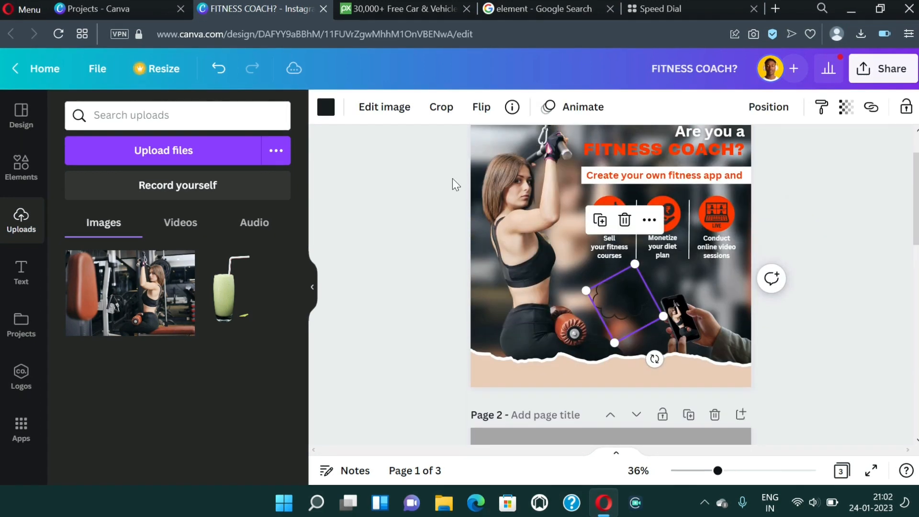
# Recolour the thought bubble's outline in the orange-red document colour
pyautogui.click(326, 106)
pyautogui.click(78, 219)
pyautogui.click(848, 211)
# Cut the "Book a free demo now" text from page 2 and paste it onto page 1
pyautogui.scroll(-5, 848, 211)
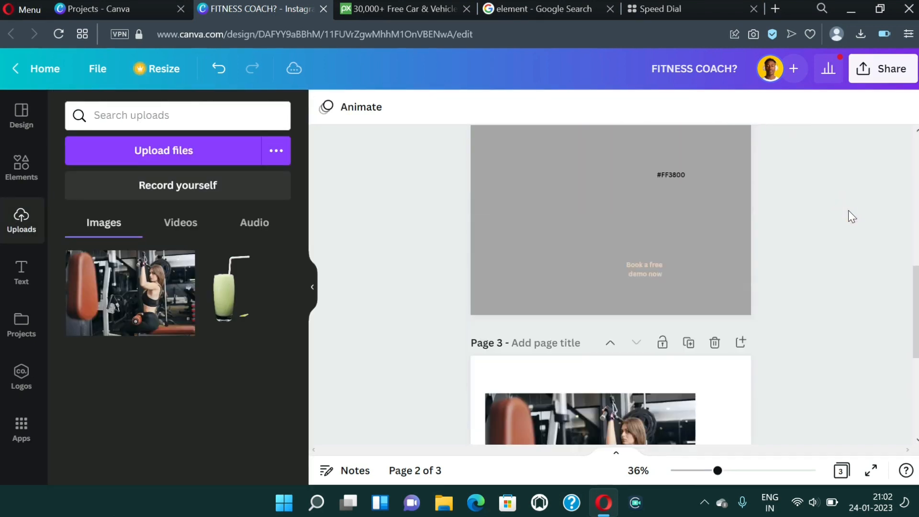
pyautogui.click(644, 269)
pyautogui.hotkey('ctrl', 'x')
pyautogui.scroll(5, 794, 263)
pyautogui.click(567, 342)
pyautogui.hotkey('ctrl', 'v')
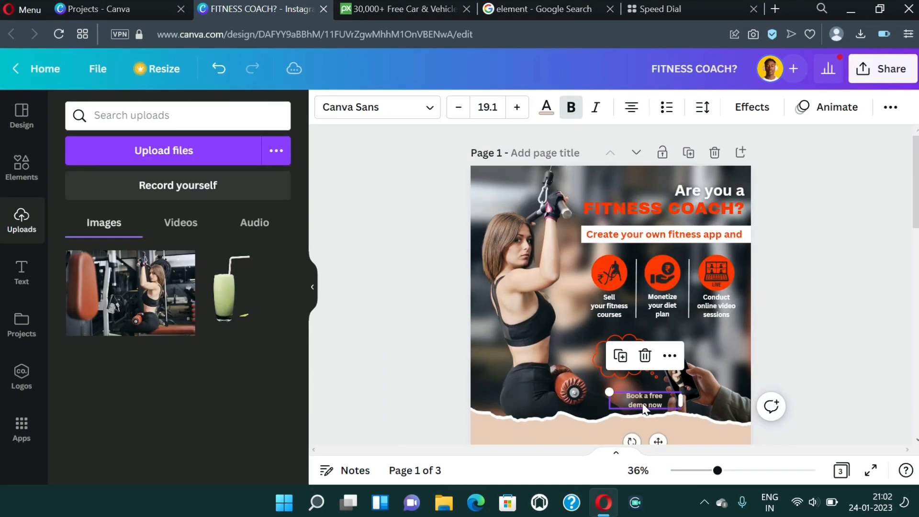
# Place the "Book a free demo now" text inside the thought bubble and nudge it up to centre it vertically
pyautogui.moveTo(658, 441); pyautogui.dragTo(636, 403)
pyautogui.click(831, 405)
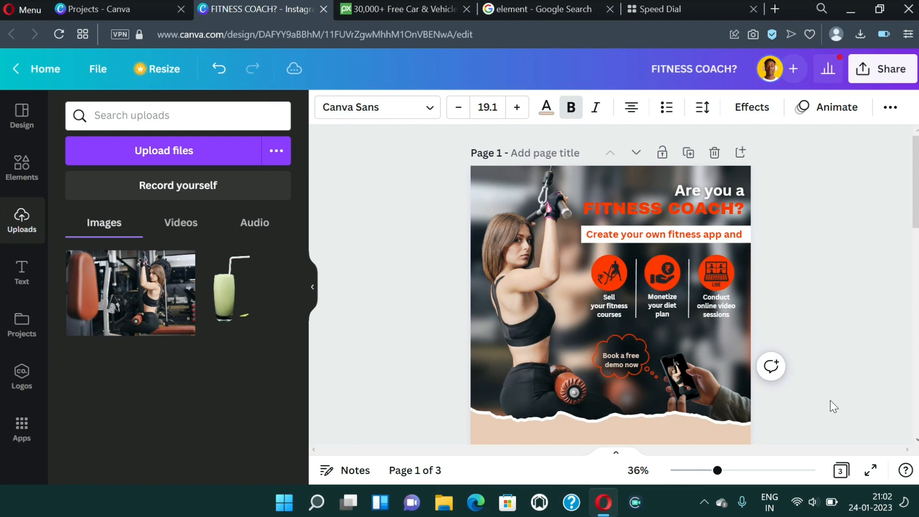
pyautogui.press('Up')
pyautogui.press('Up')
pyautogui.press('Up')
pyautogui.press('Up')
pyautogui.press('Up')
pyautogui.press('Up')
pyautogui.press('Up')
pyautogui.press('Up')
pyautogui.press('Up')
pyautogui.press('Up')
pyautogui.press('Up')
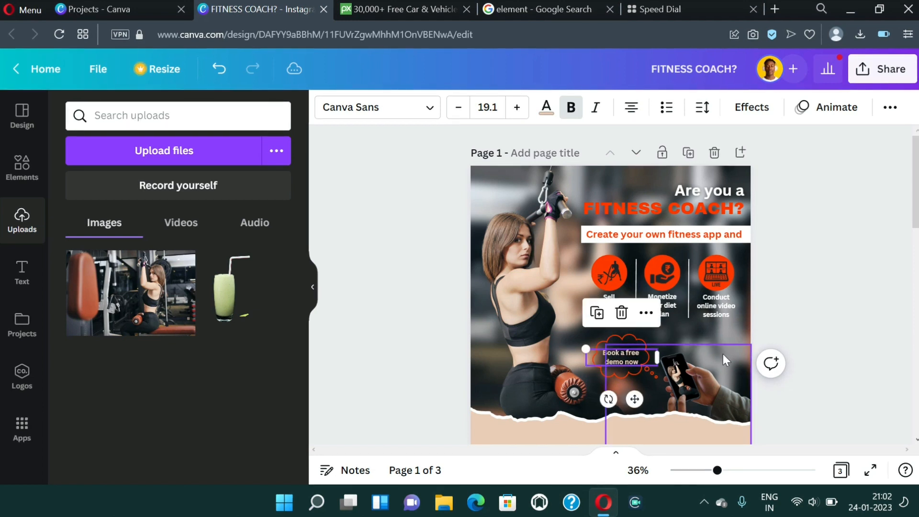
# Check the hex code of the "Book a free demo now" text colour
pyautogui.click(546, 107)
pyautogui.click(80, 183)
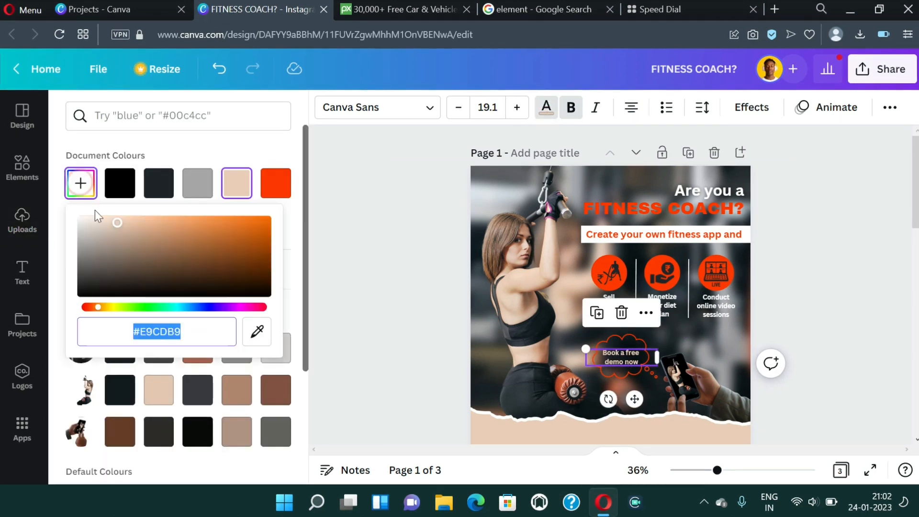
pyautogui.rightClick(143, 329)
pyautogui.press('Escape')
pyautogui.click(817, 325)
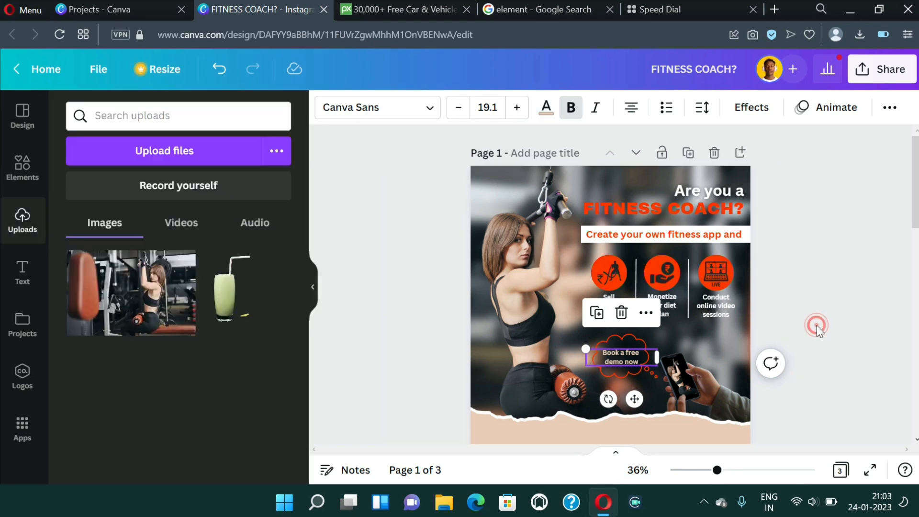
# Check the hex code of the beige torn-paper strip at the post's lower edge and compare it with the bubble text's colour
pyautogui.scroll(-1, 785, 258)
pyautogui.scroll(-6, 785, 260)
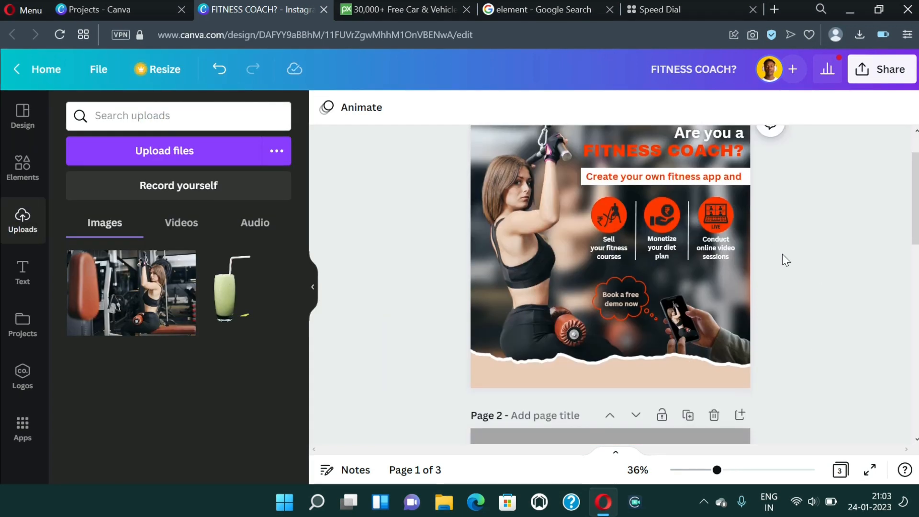
pyautogui.scroll(7, 784, 259)
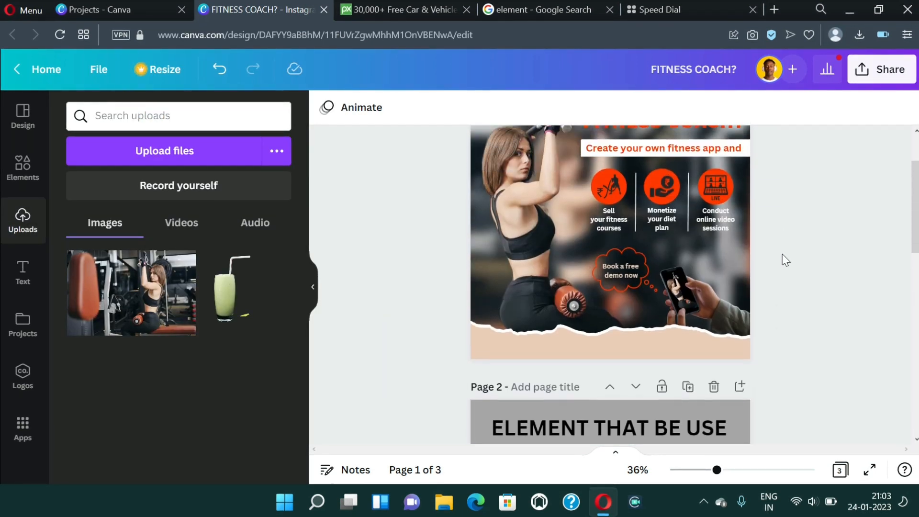
pyautogui.click(622, 382)
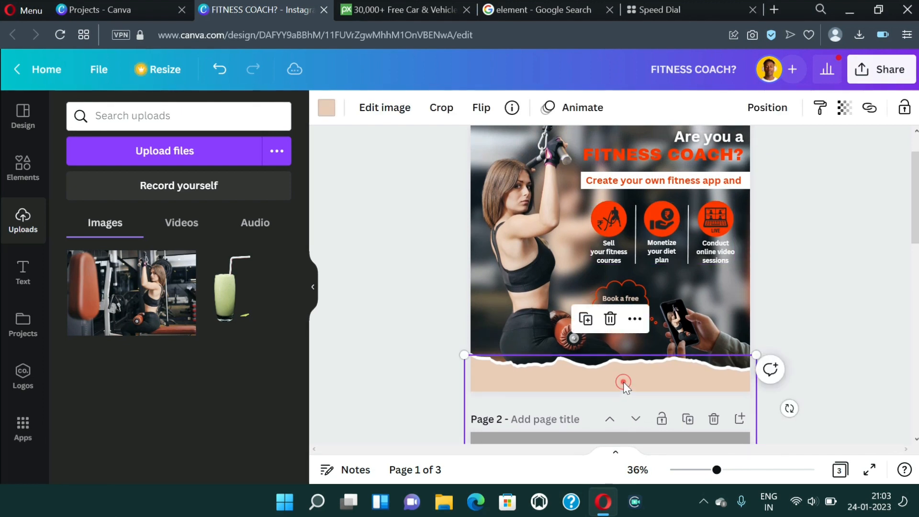
pyautogui.click(327, 109)
pyautogui.click(81, 183)
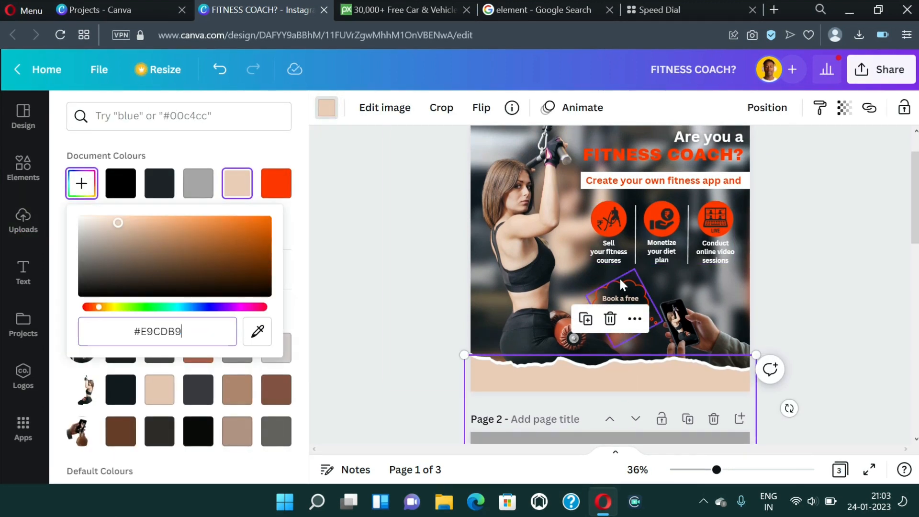
pyautogui.click(786, 256)
pyautogui.click(786, 255)
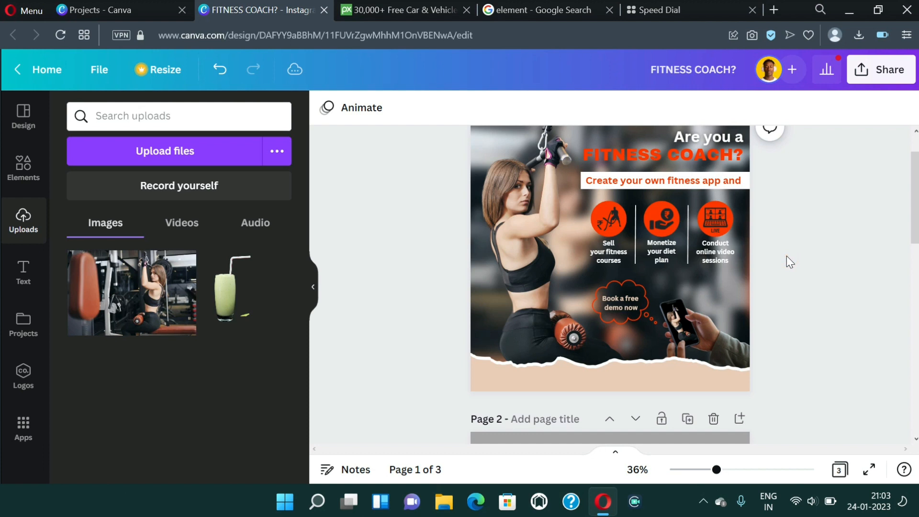
pyautogui.click(609, 257)
pyautogui.click(546, 107)
pyautogui.click(349, 250)
pyautogui.click(849, 337)
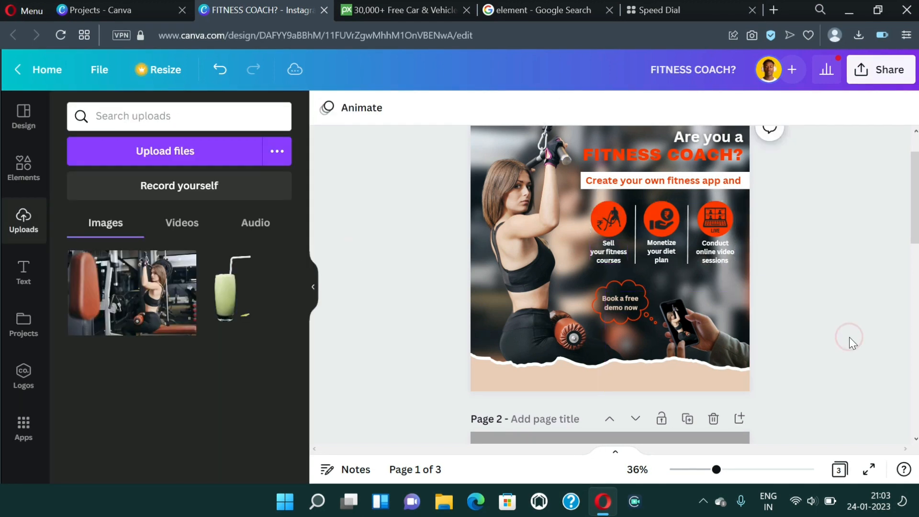
pyautogui.scroll(1, 845, 278)
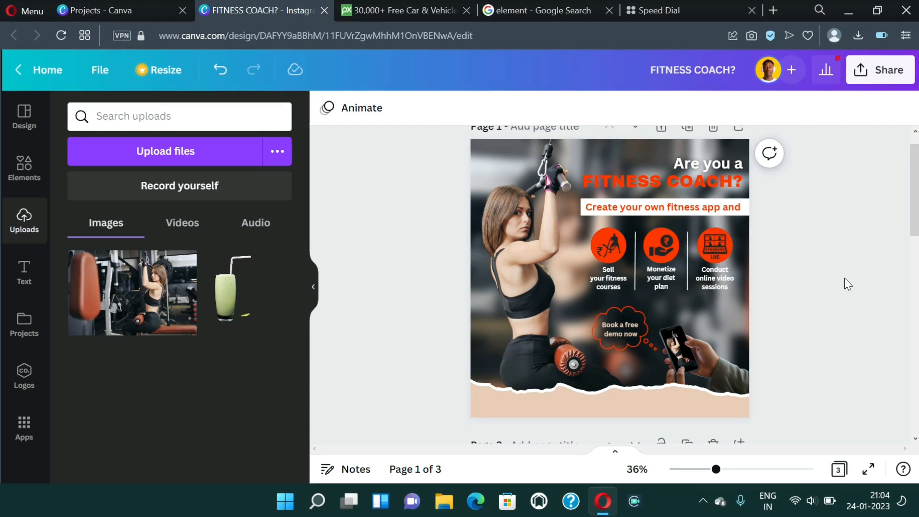
pyautogui.scroll(1, 849, 188)
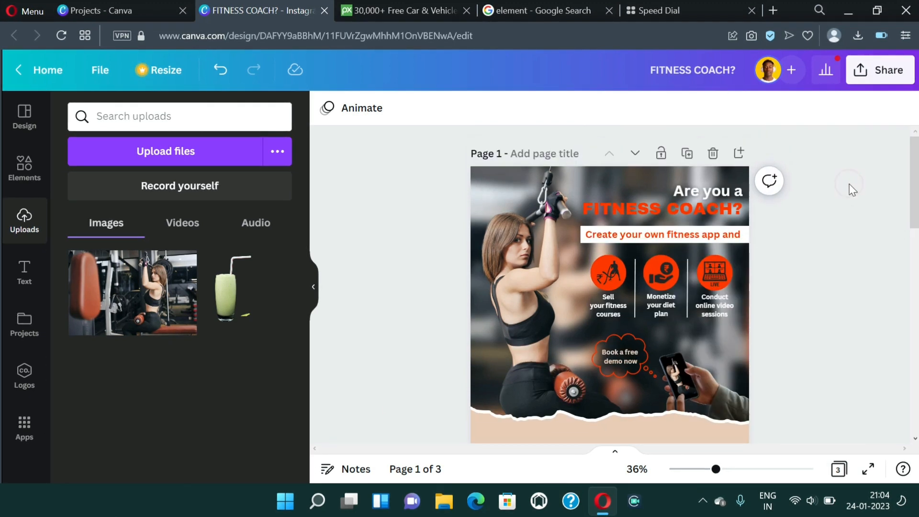
pyautogui.scroll(-1, 849, 189)
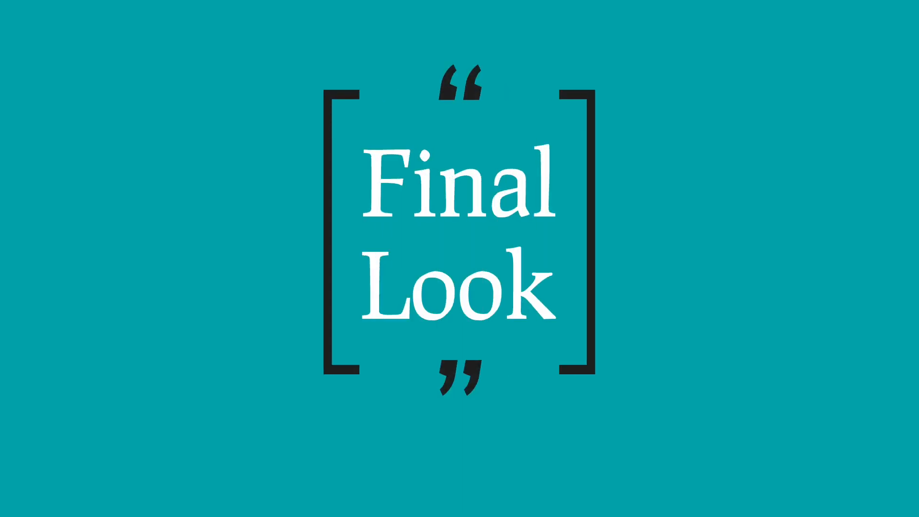